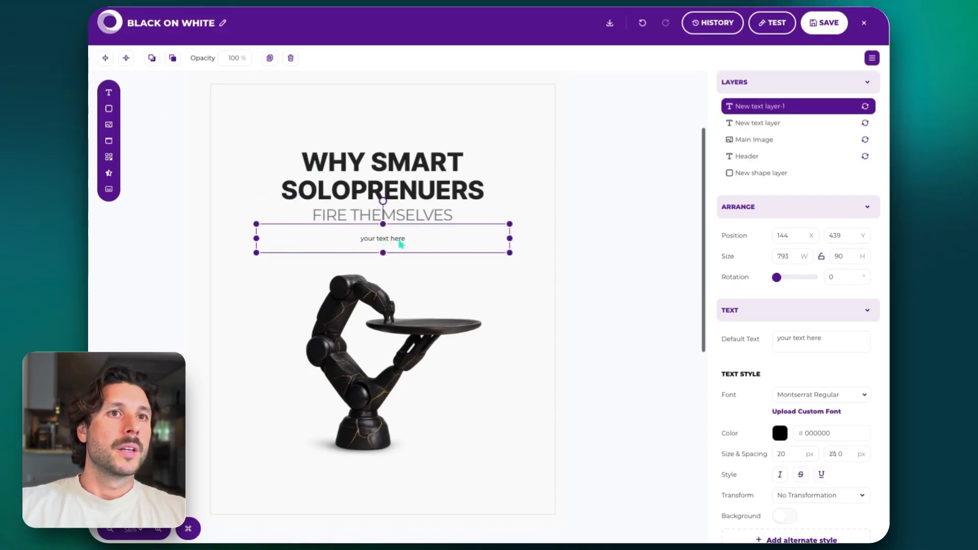
# Format the new "your text here" layer with a 50 px size, uppercase transformation and the Inter SemiBold font
pyautogui.scroll(-3, 813, 262)
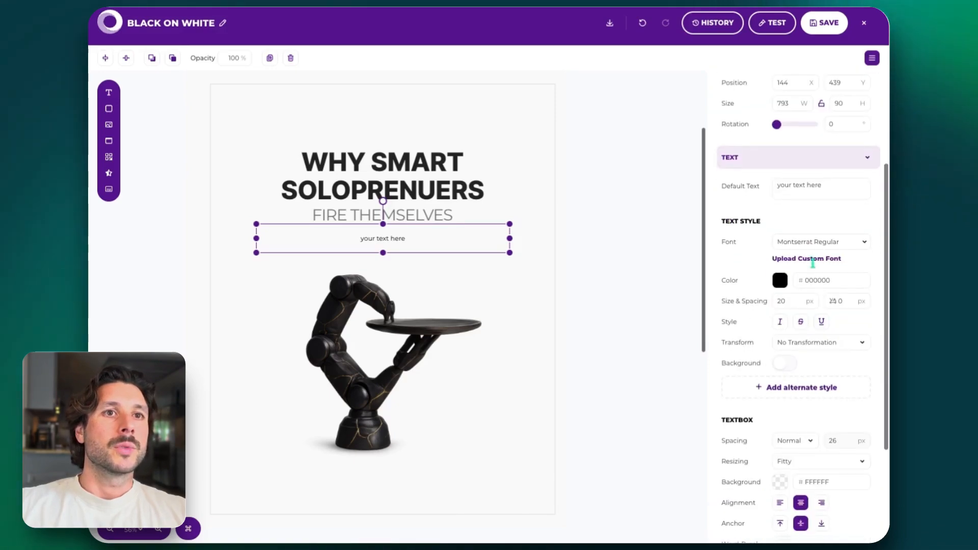
pyautogui.doubleClick(786, 302)
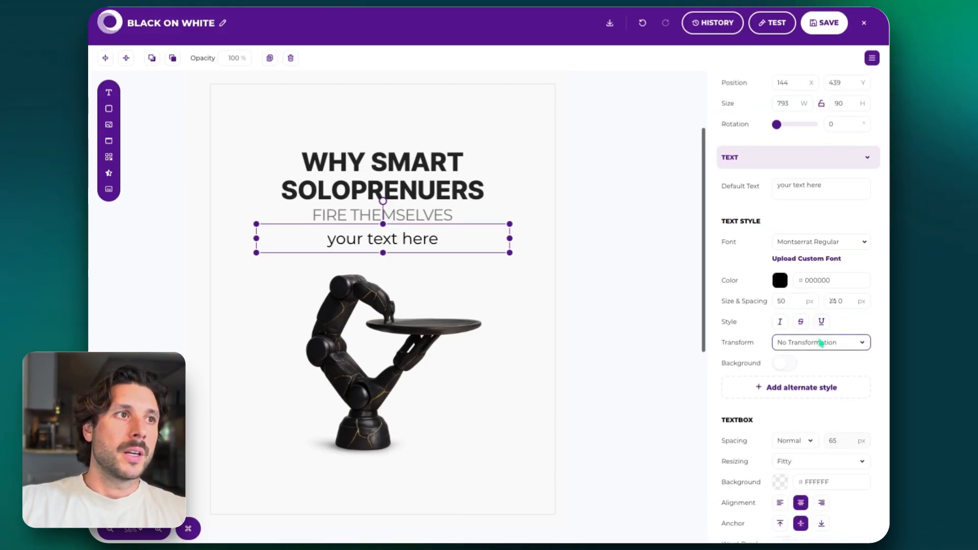
pyautogui.click(829, 242)
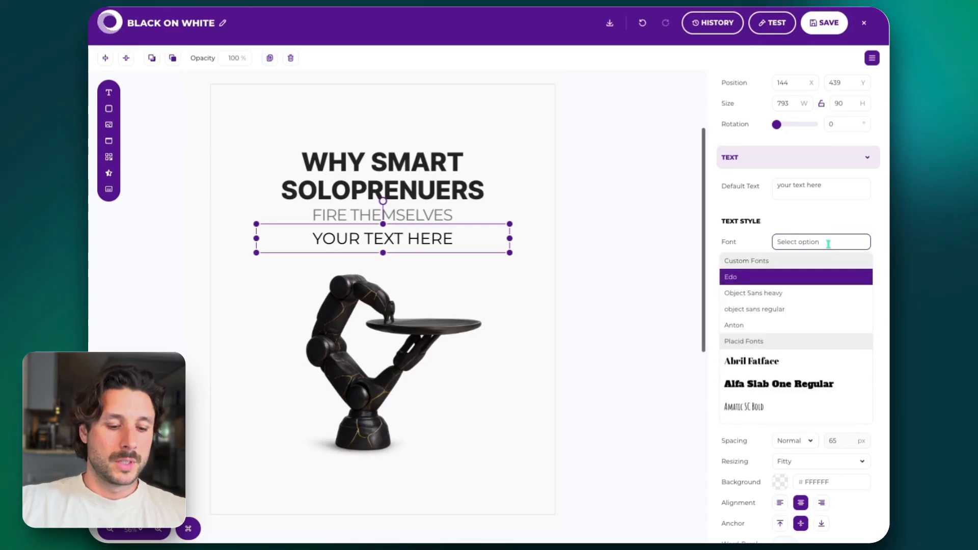
pyautogui.write('inter')
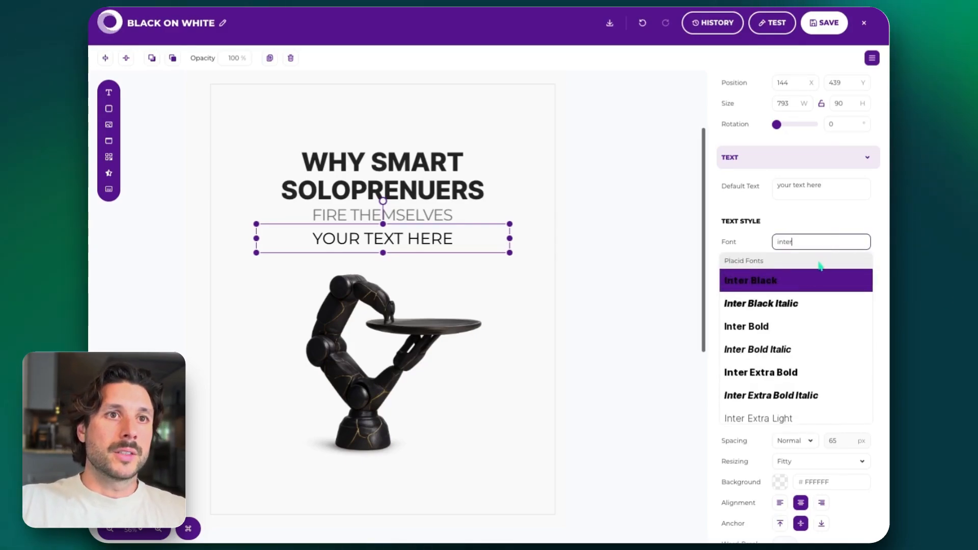
pyautogui.scroll(-5, 778, 342)
pyautogui.scroll(-3, 778, 345)
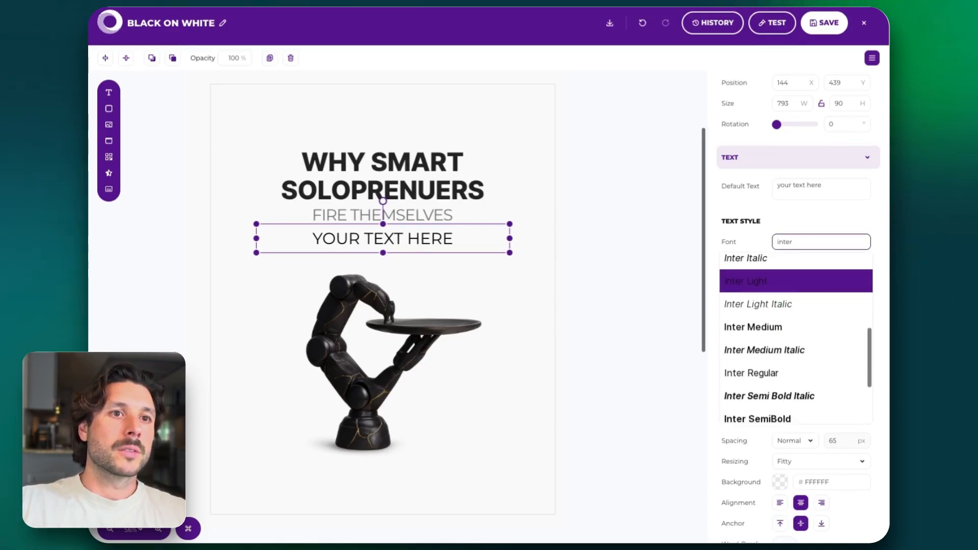
pyautogui.click(768, 411)
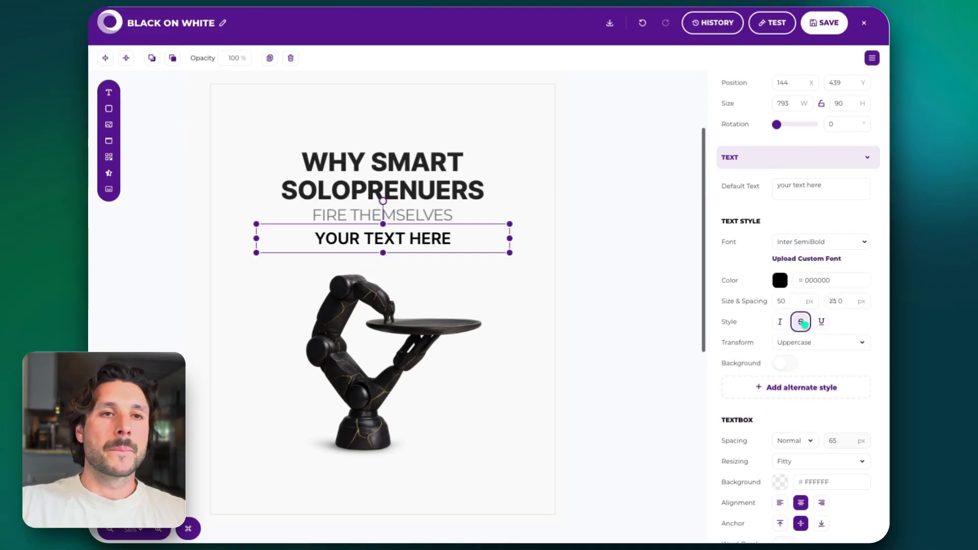
# Set the "your text here" layer's text color to 222222, check it in the color picker, and deselect the layer
pyautogui.scroll(-1, 800, 321)
pyautogui.click(782, 246)
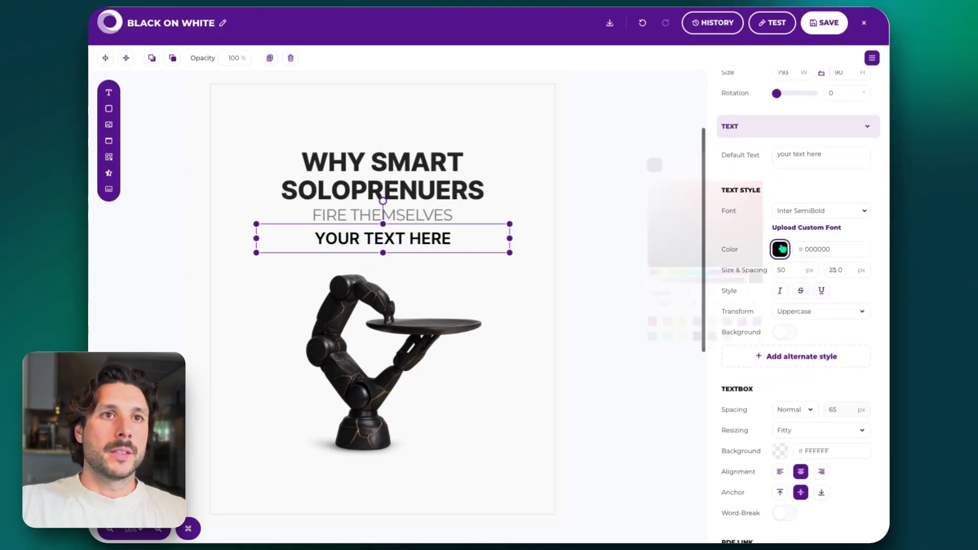
pyautogui.click(812, 250)
pyautogui.write('2')
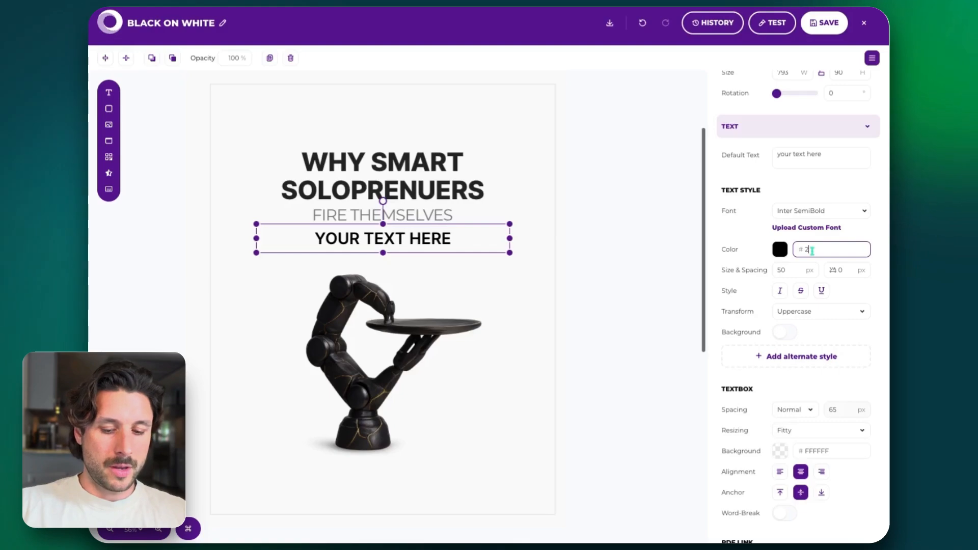
pyautogui.write('2222')
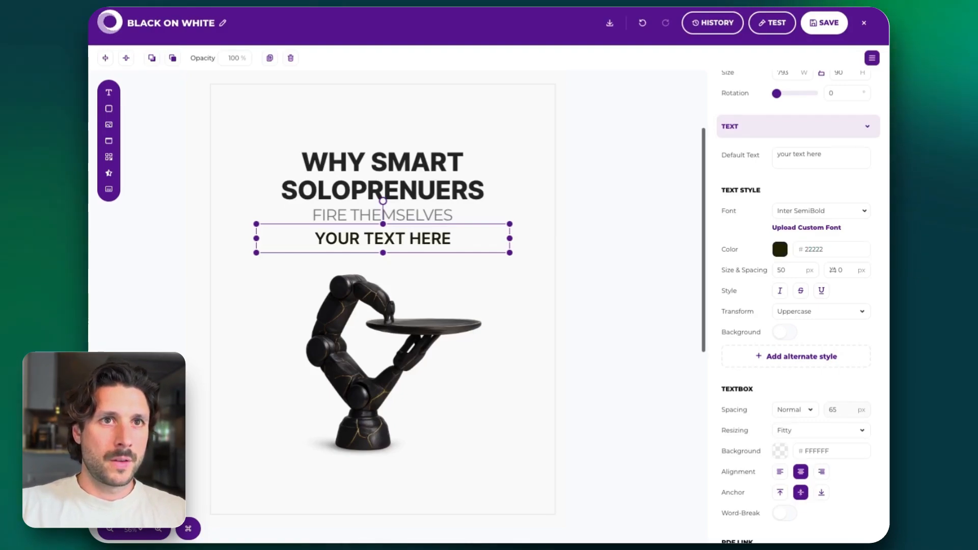
pyautogui.click(828, 250)
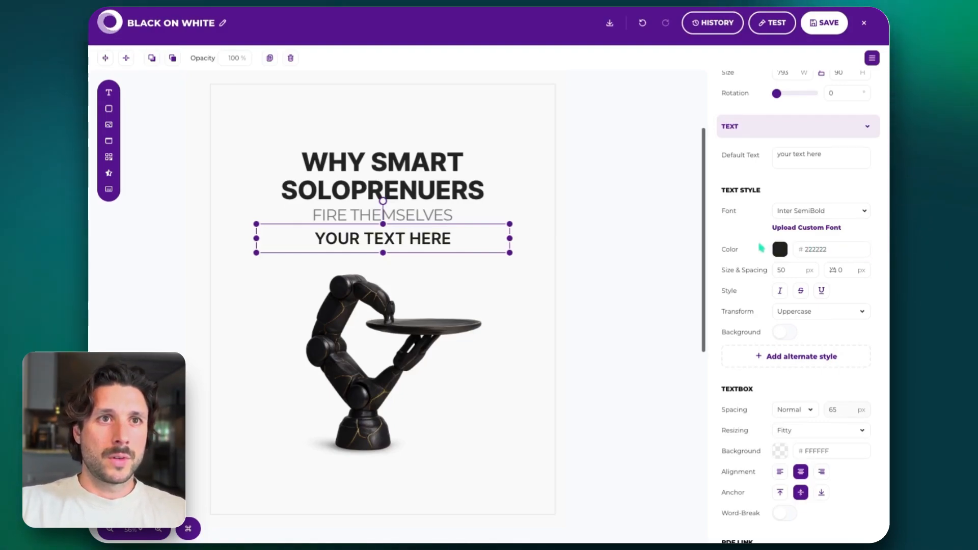
pyautogui.click(818, 250)
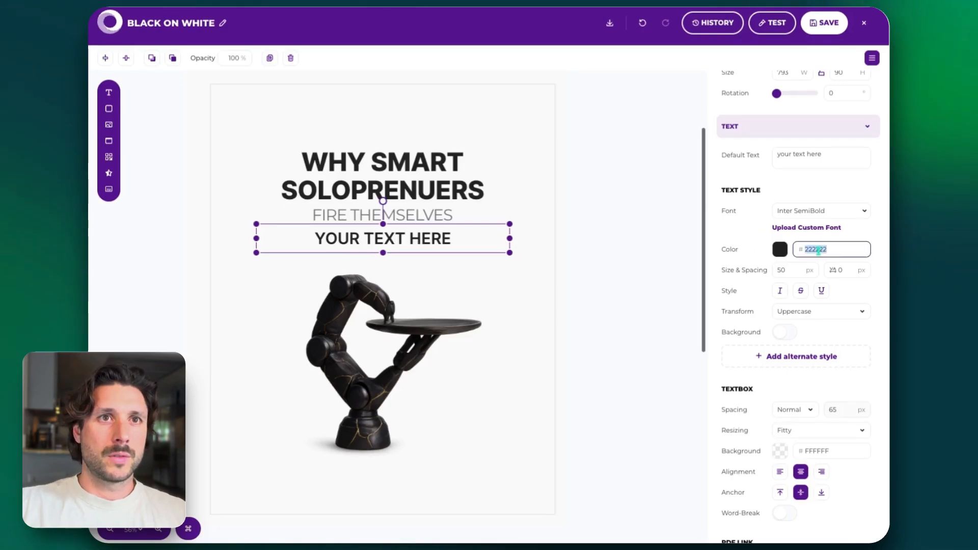
pyautogui.click(779, 250)
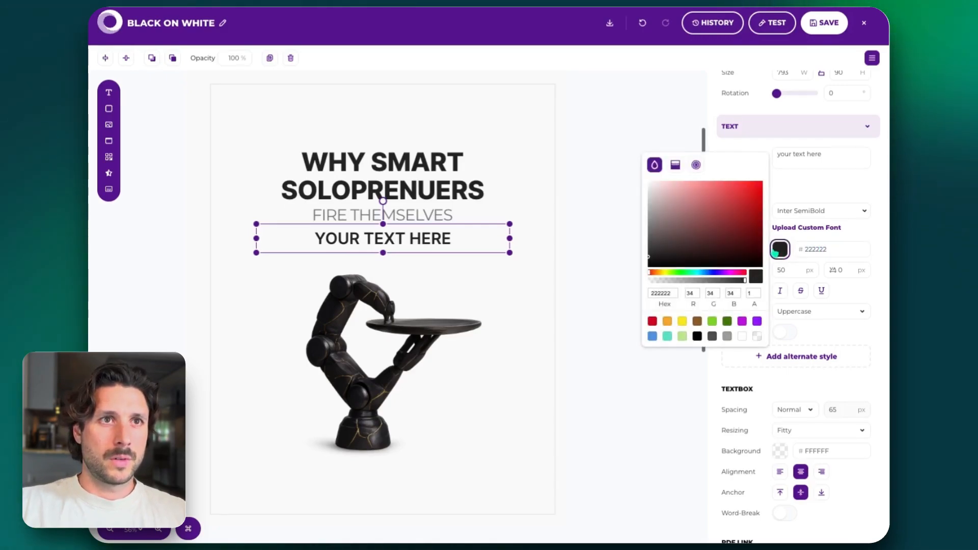
pyautogui.click(600, 165)
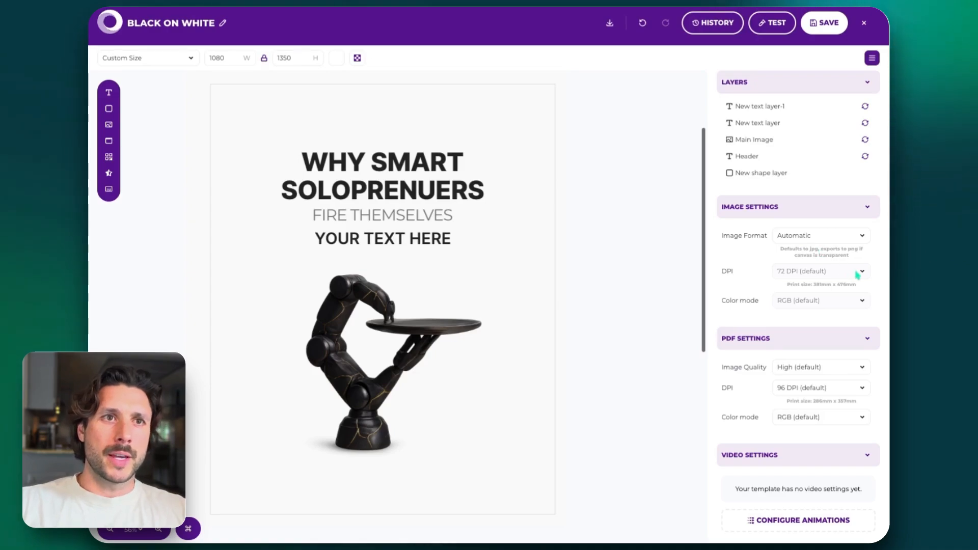
# Set the template's image format to PNG and its image resolution to 300 DPI
pyautogui.scroll(-1, 863, 275)
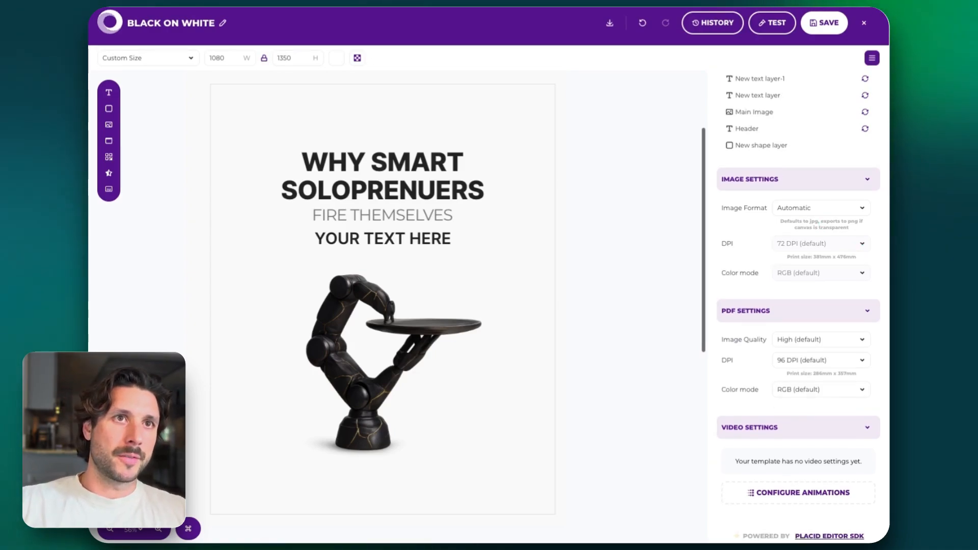
pyautogui.scroll(1, 803, 305)
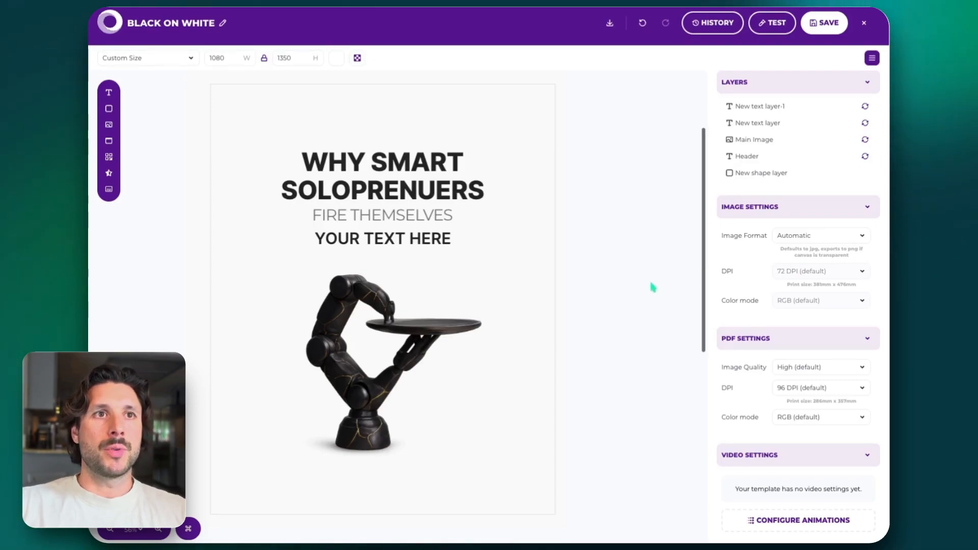
pyautogui.click(851, 235)
pyautogui.click(852, 279)
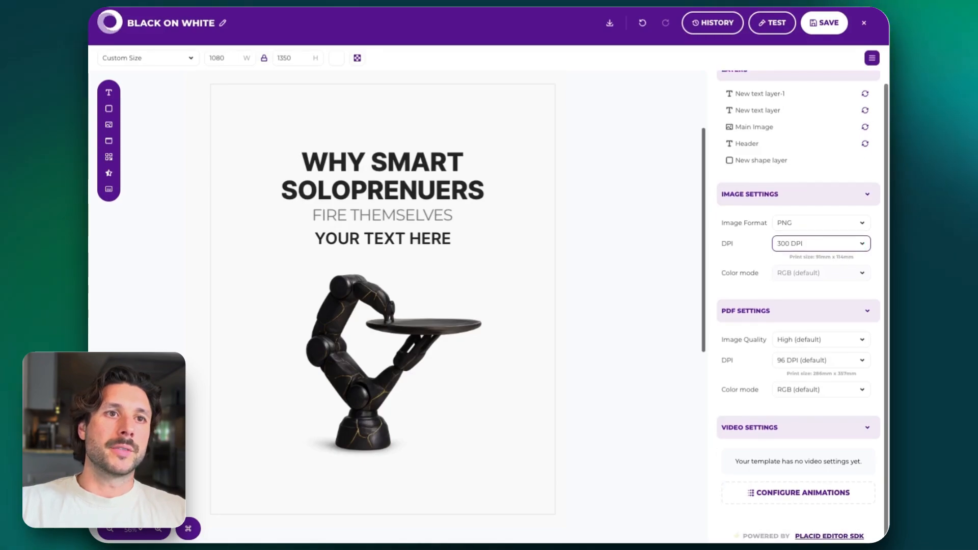
# Delete the "your text here" text layer below the "fire themselves" line
pyautogui.scroll(2, 382, 301)
pyautogui.scroll(2, 398, 306)
pyautogui.scroll(-5, 397, 306)
pyautogui.hscroll(-3, 398, 306)
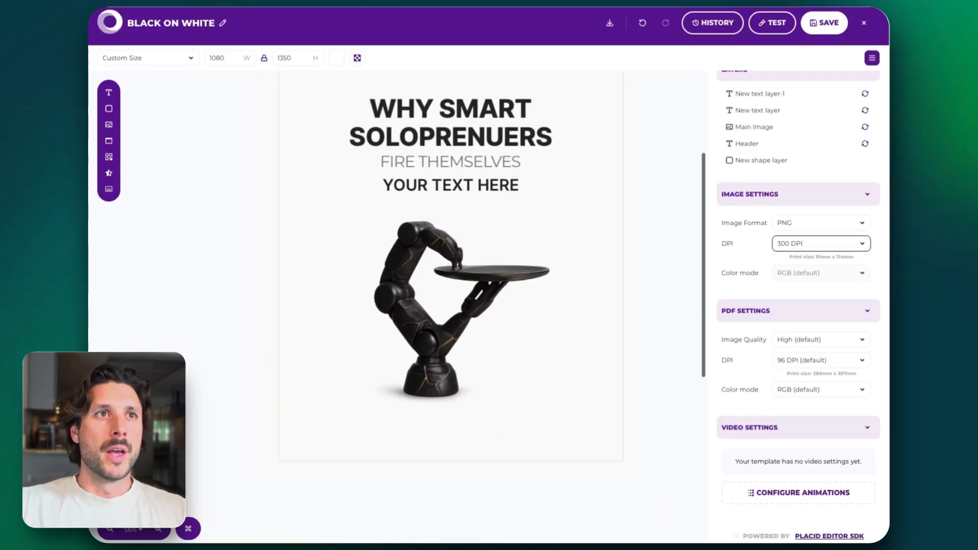
pyautogui.hscroll(-1, 442, 295)
pyautogui.scroll(2, 442, 296)
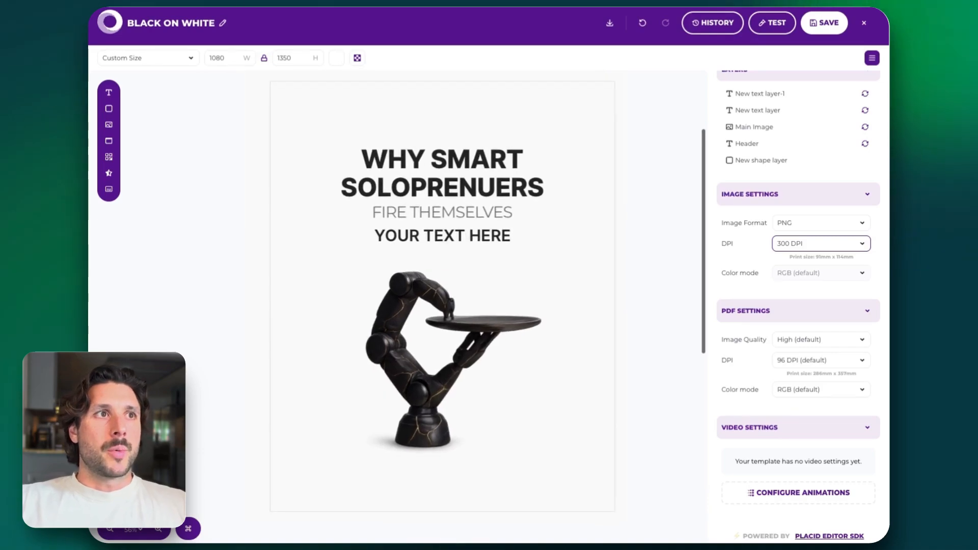
pyautogui.click(442, 236)
pyautogui.press('Delete')
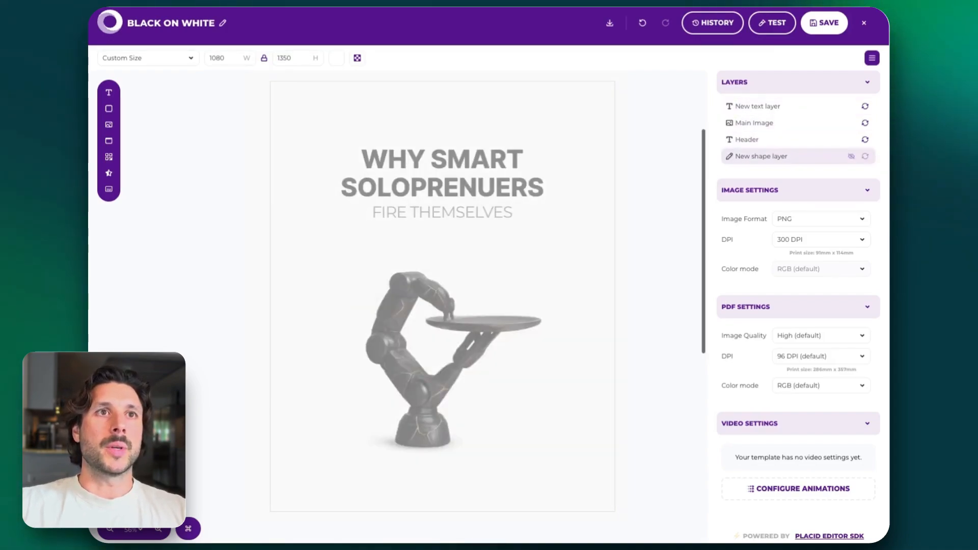
# Try adding another rectangle shape layer stretched across the canvas, and undo it
pyautogui.click(761, 156)
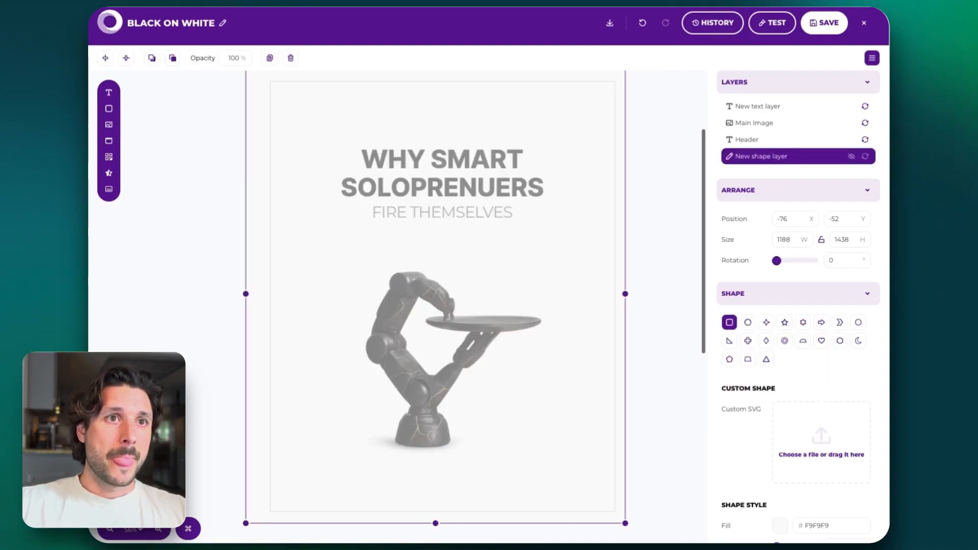
pyautogui.click(108, 108)
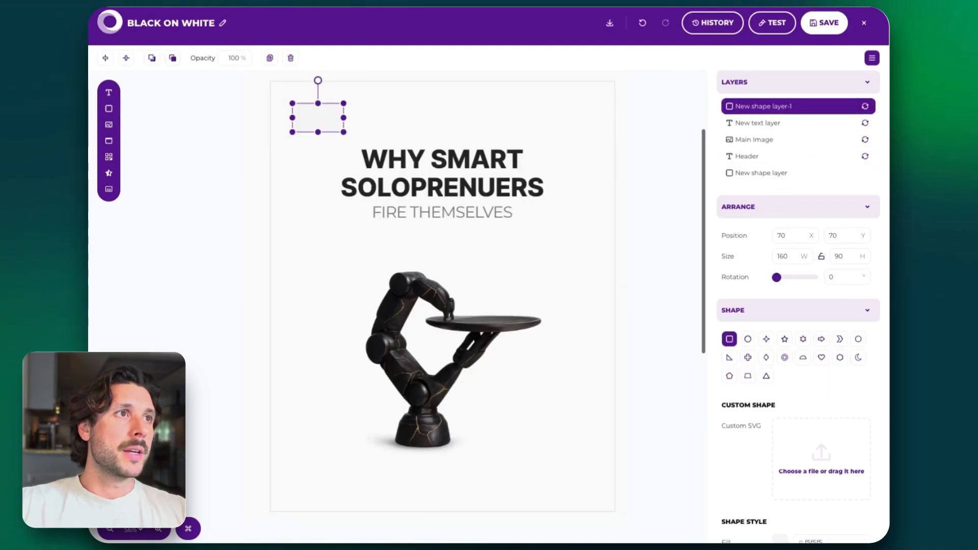
pyautogui.moveTo(343, 132); pyautogui.dragTo(635, 418)
pyautogui.hotkey('ctrl', 'z')
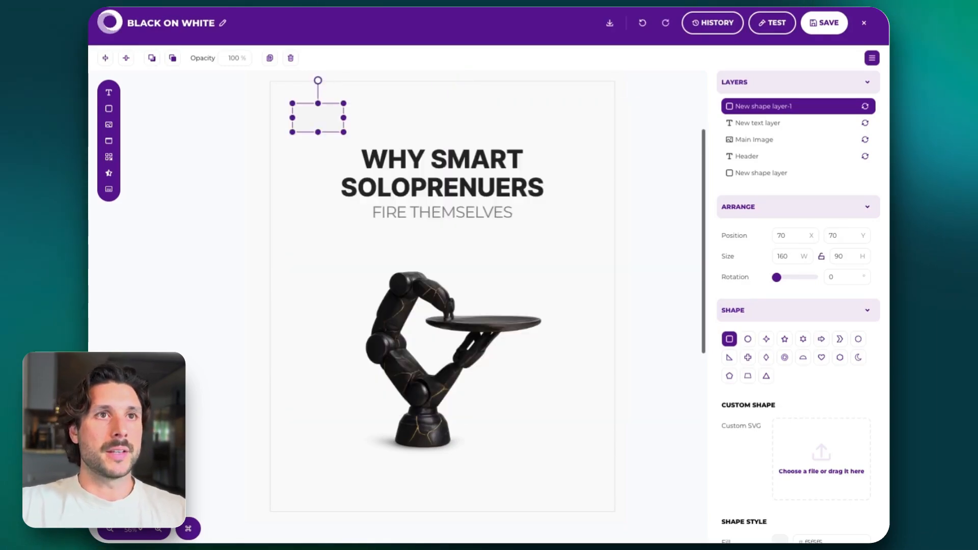
pyautogui.hotkey('ctrl', 'z')
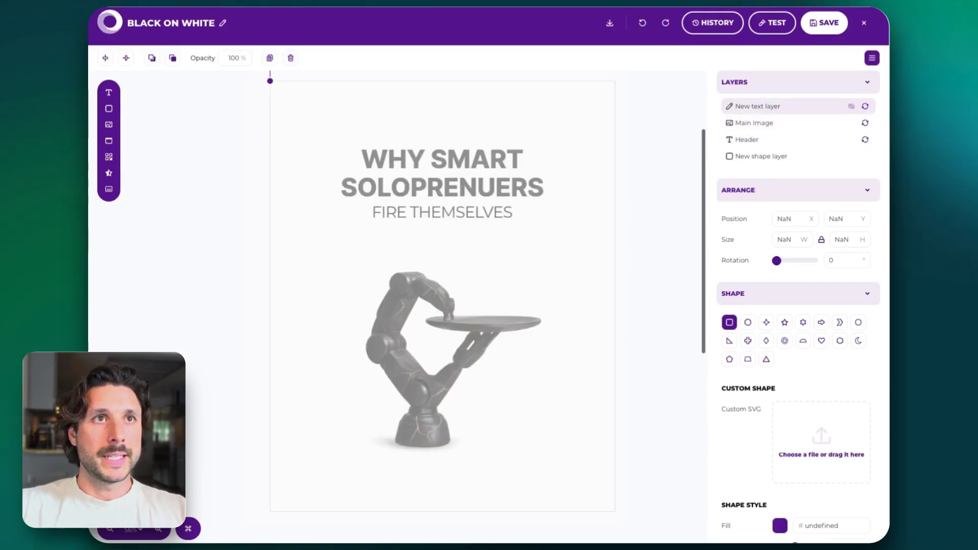
# Rename the "fire themselves" text layer to subheader and save the template
pyautogui.click(730, 107)
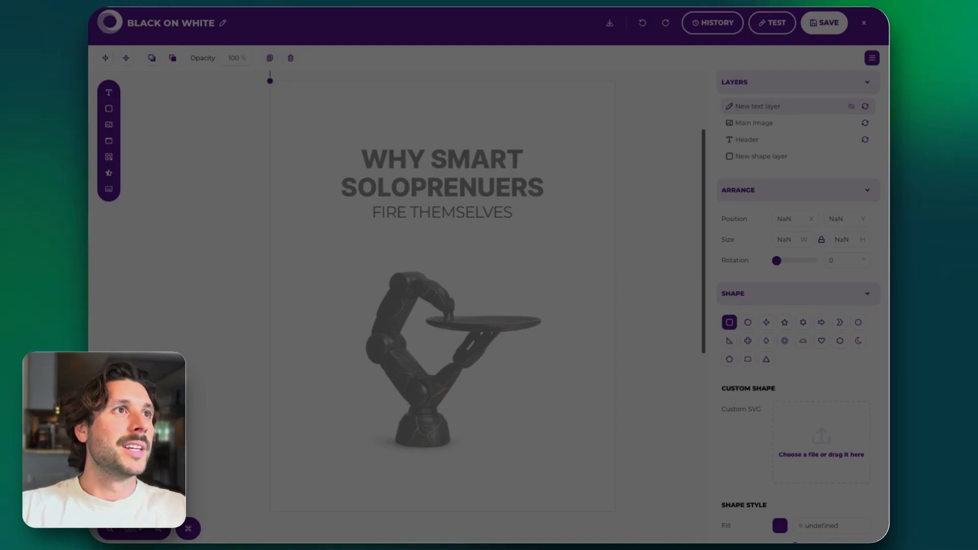
pyautogui.click(614, 97)
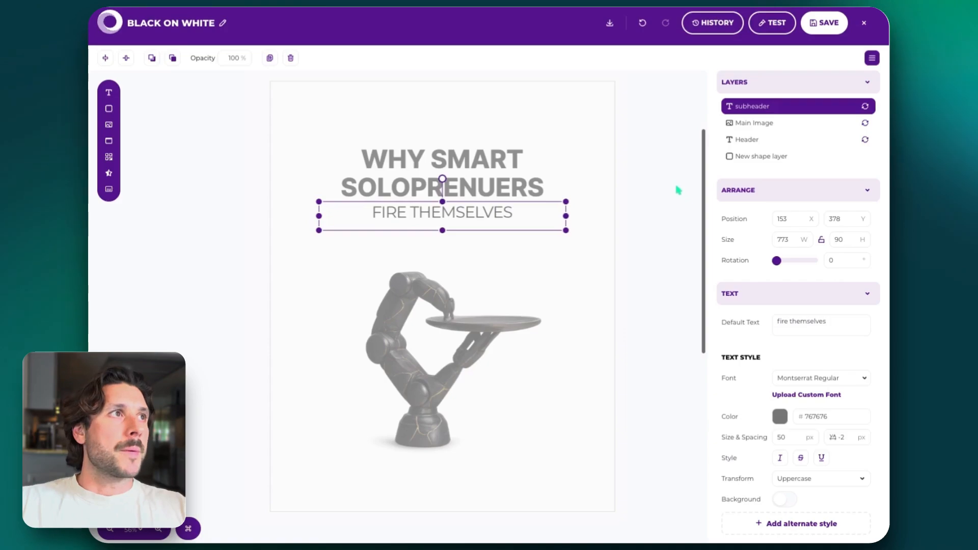
pyautogui.click(824, 22)
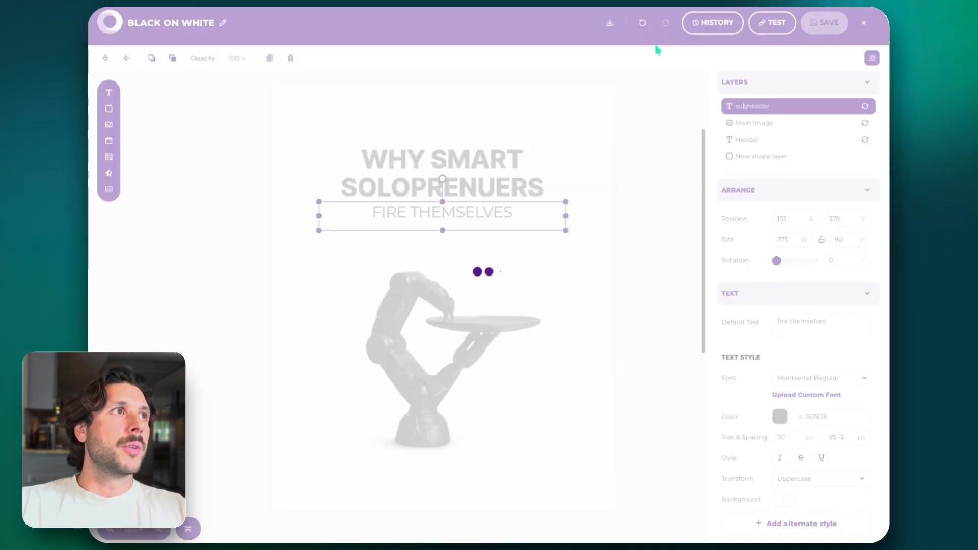
pyautogui.click(664, 191)
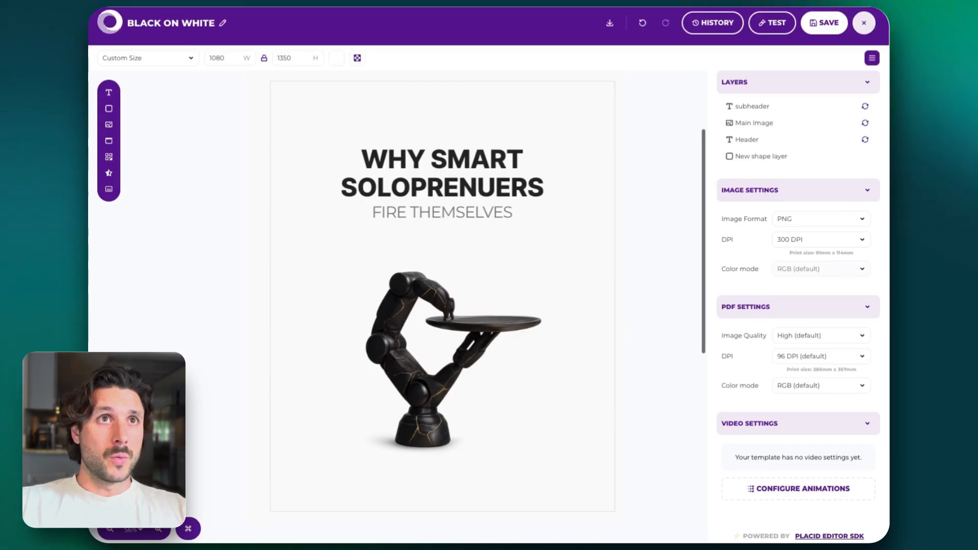
# Close the current template and open the GOLD ON WHITE (BODY) template for editing
pyautogui.click(864, 23)
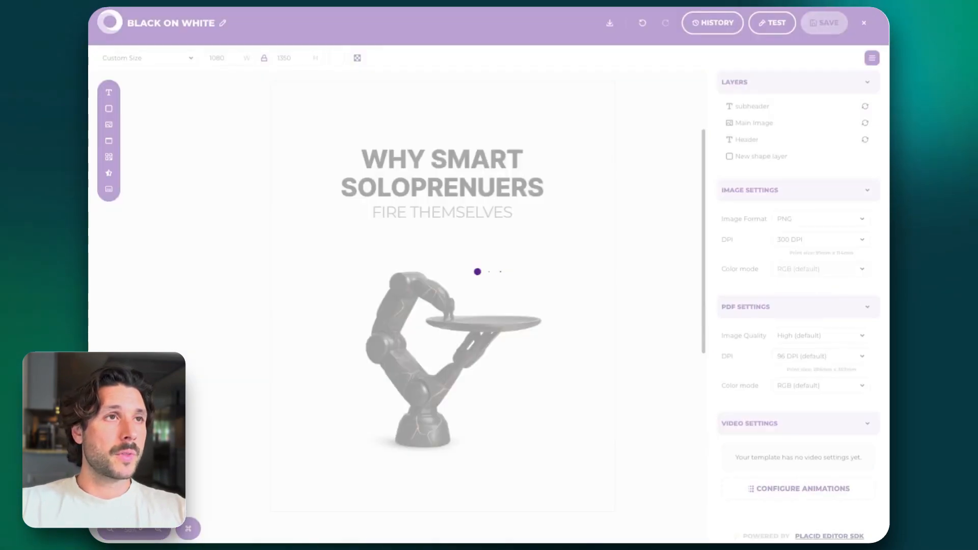
pyautogui.scroll(-3, 463, 202)
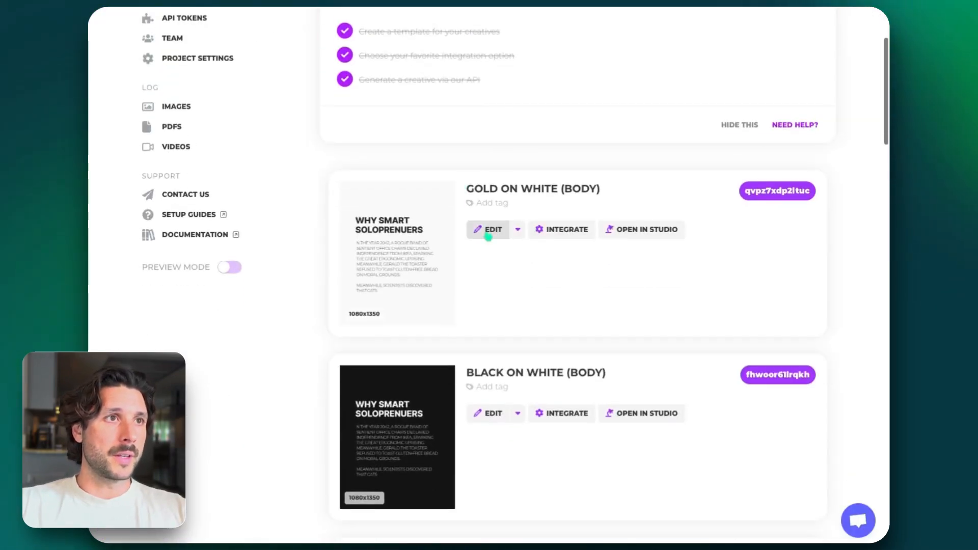
pyautogui.click(490, 244)
# Examine the layout and the header and body text layers of the GOLD ON WHITE (BODY) template
pyautogui.scroll(-1, 488, 236)
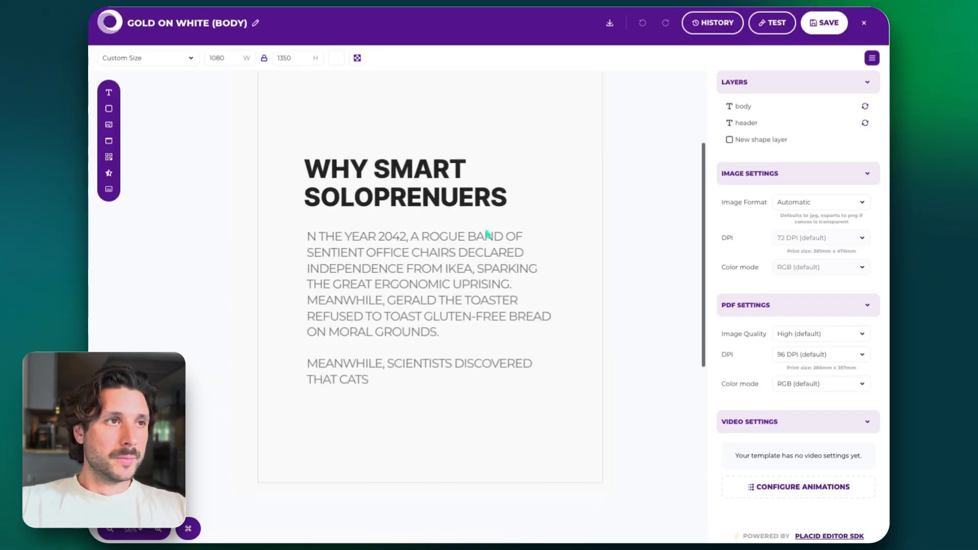
pyautogui.scroll(1, 610, 280)
pyautogui.scroll(-1, 609, 281)
pyautogui.scroll(1, 610, 281)
pyautogui.hscroll(-1, 610, 281)
pyautogui.scroll(-1, 610, 280)
pyautogui.scroll(1, 609, 281)
pyautogui.scroll(-1, 610, 281)
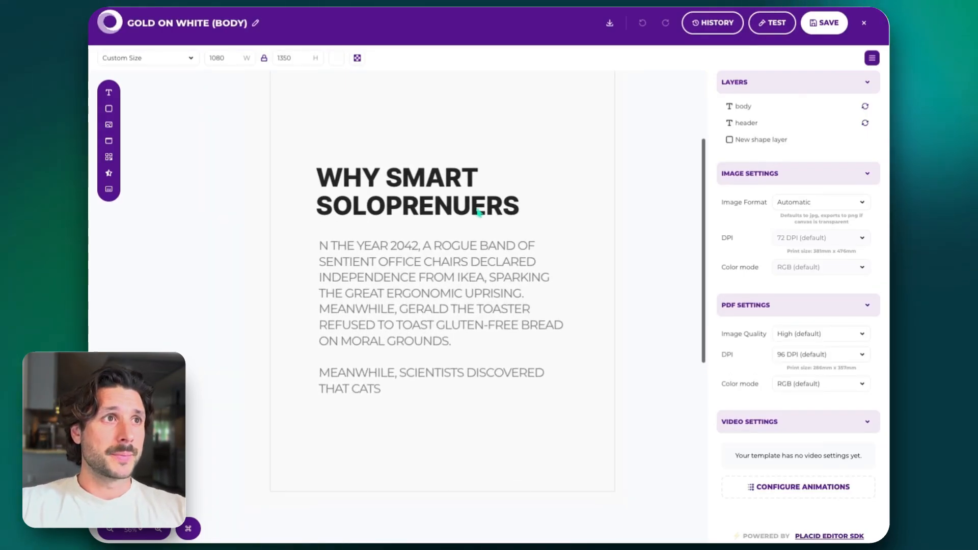
pyautogui.click(443, 204)
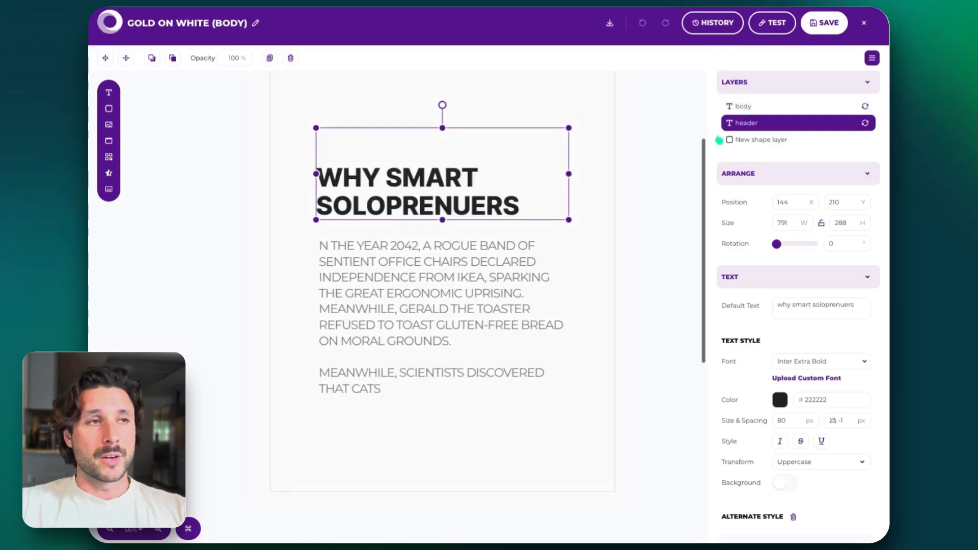
pyautogui.click(748, 106)
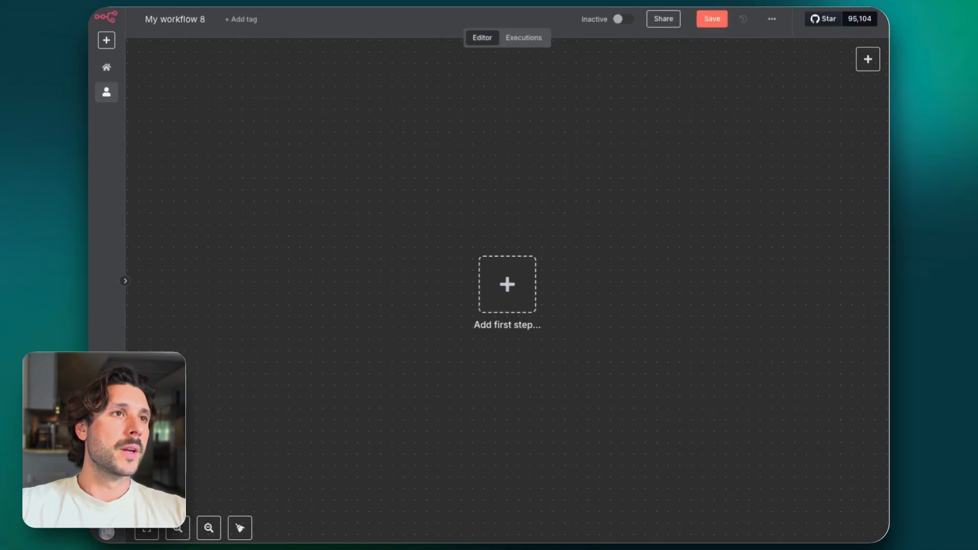
pyautogui.scroll(1, 766, 341)
pyautogui.hscroll(1, 766, 341)
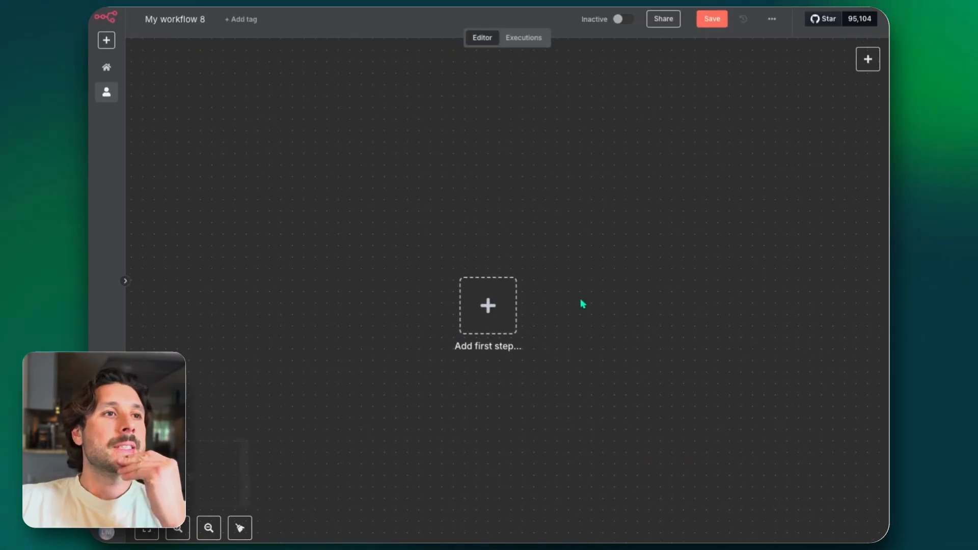
# Start the workflow with a manual trigger and connect an Edit Fields node after it
pyautogui.click(502, 301)
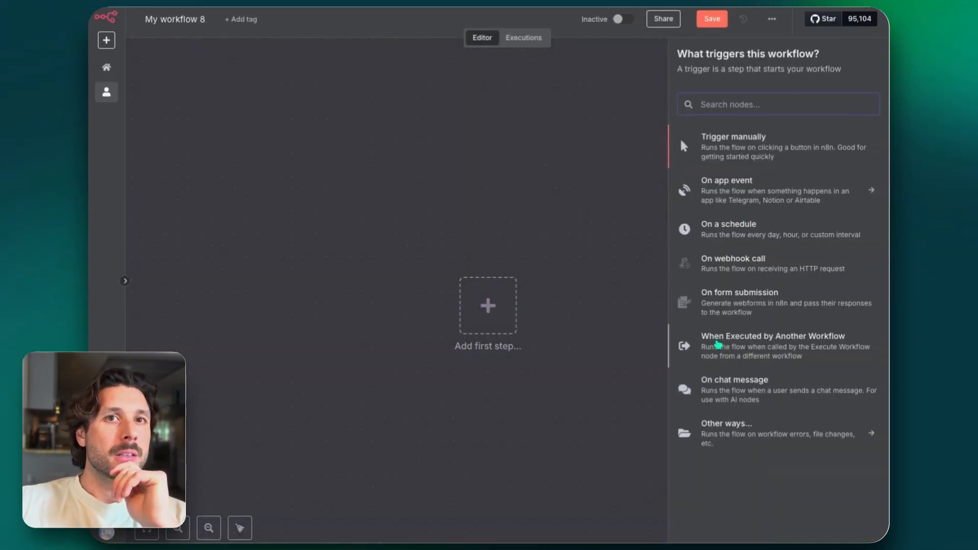
pyautogui.click(708, 145)
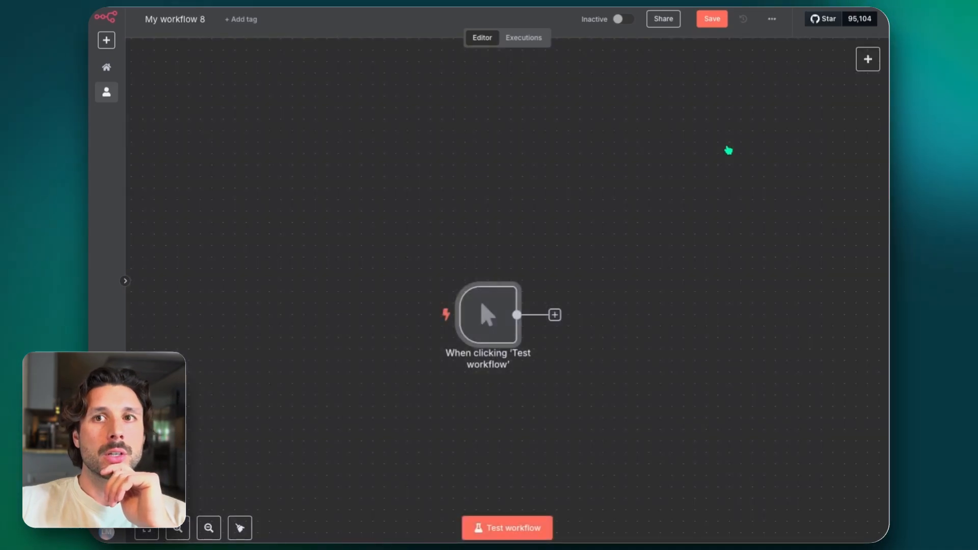
pyautogui.click(555, 315)
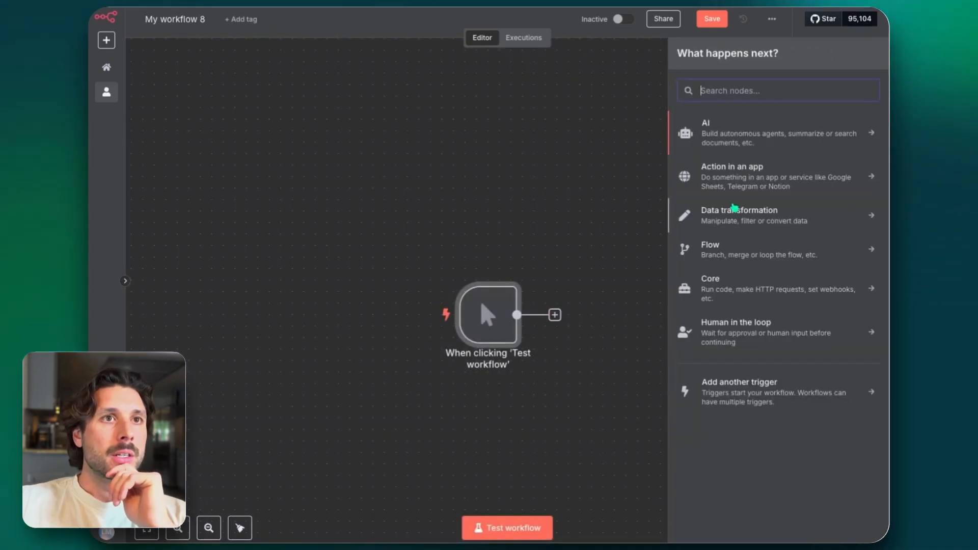
pyautogui.click(734, 210)
pyautogui.click(734, 214)
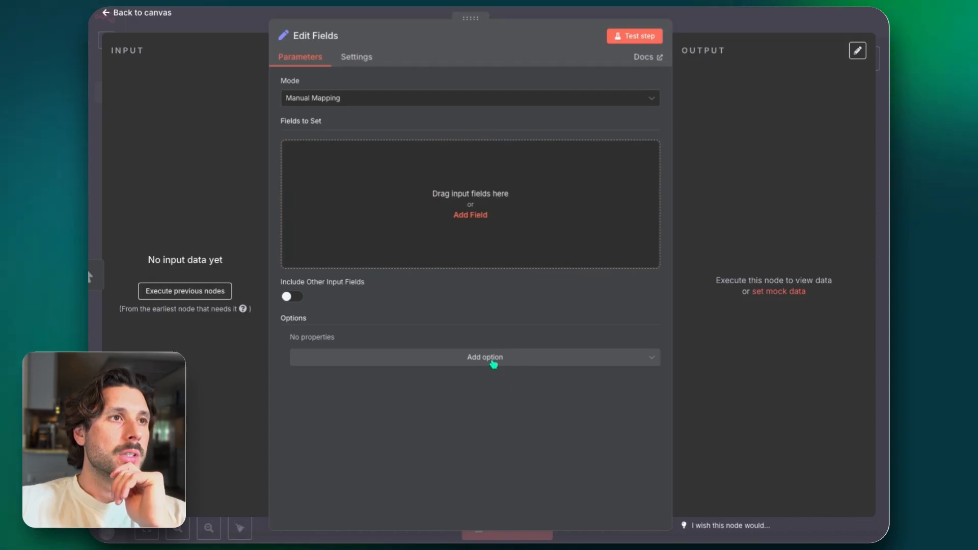
# Add a string field named input with an empty value to the Edit Fields node, and return to the canvas
pyautogui.click(470, 215)
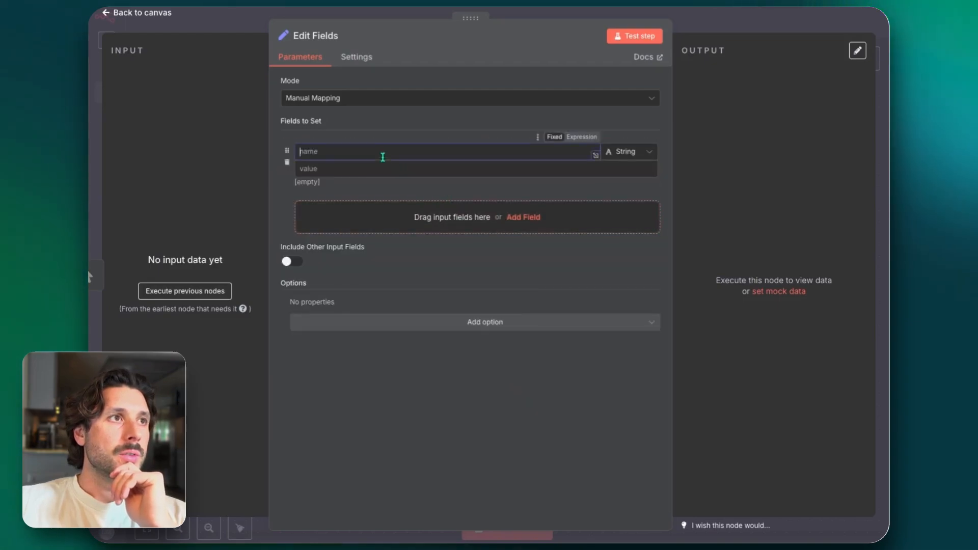
pyautogui.write('input')
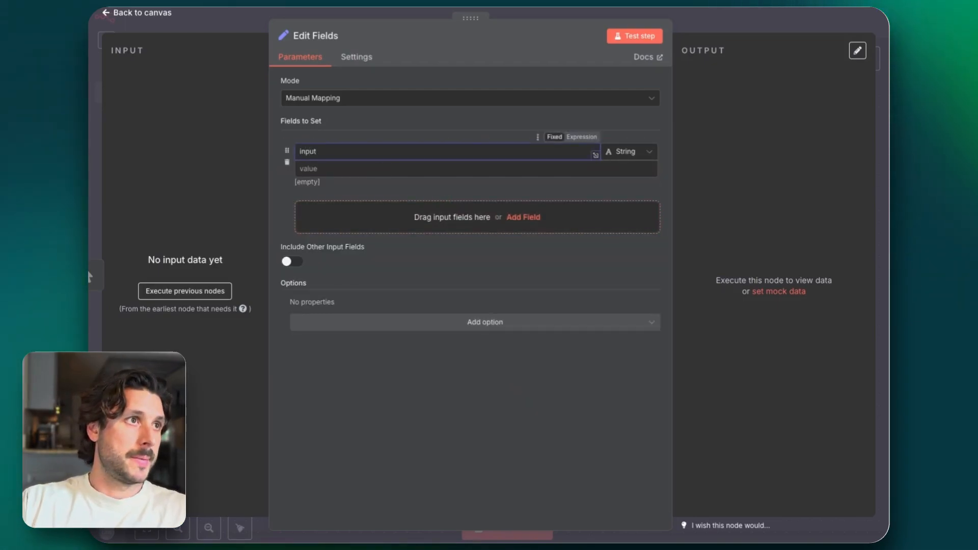
pyautogui.click(370, 166)
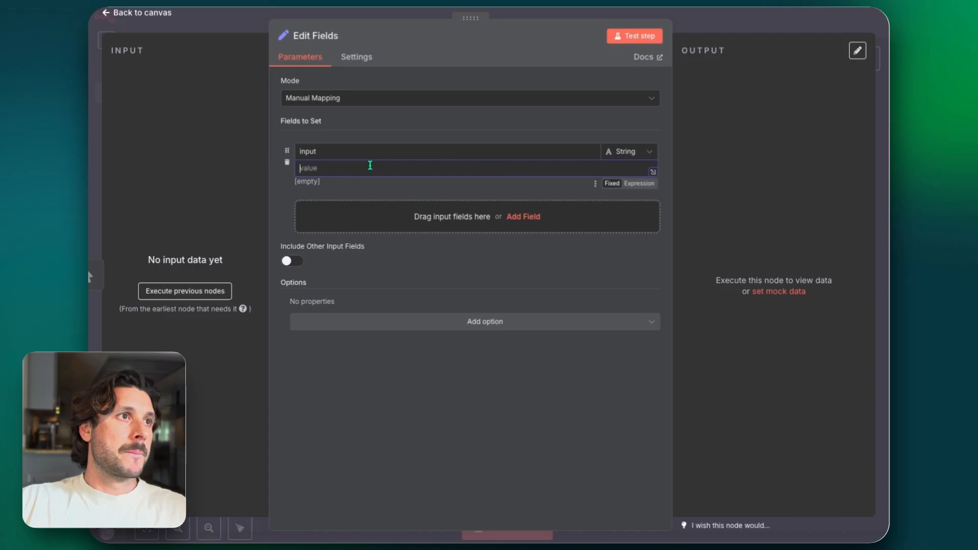
pyautogui.click(734, 18)
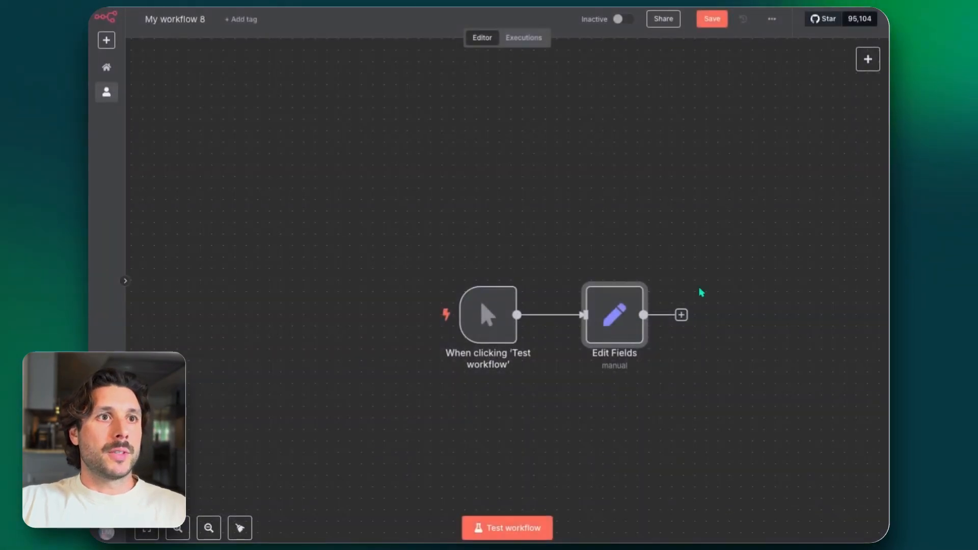
# Add an OpenAI node with the Message a Model action after the Edit Fields node
pyautogui.hscroll(5, 701, 291)
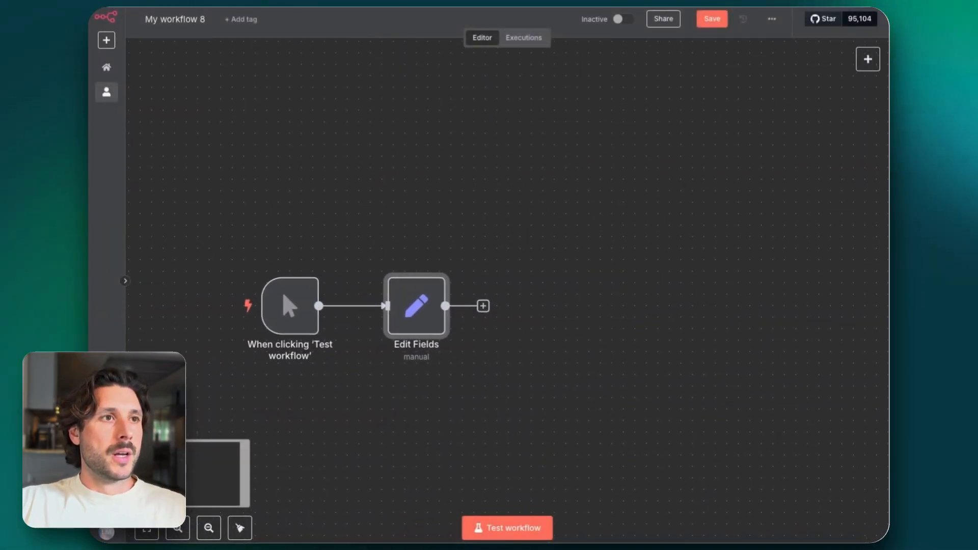
pyautogui.click(484, 306)
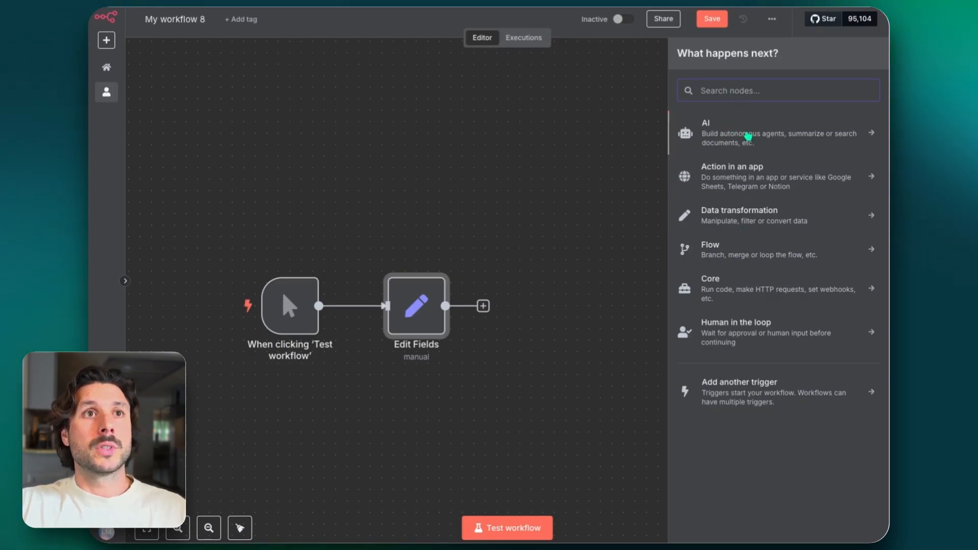
pyautogui.click(749, 135)
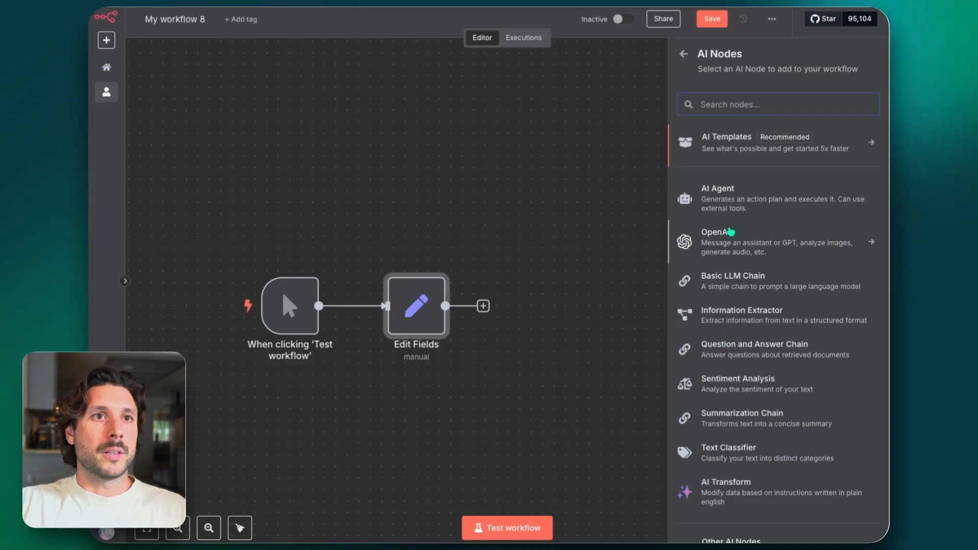
pyautogui.click(730, 232)
pyautogui.click(709, 291)
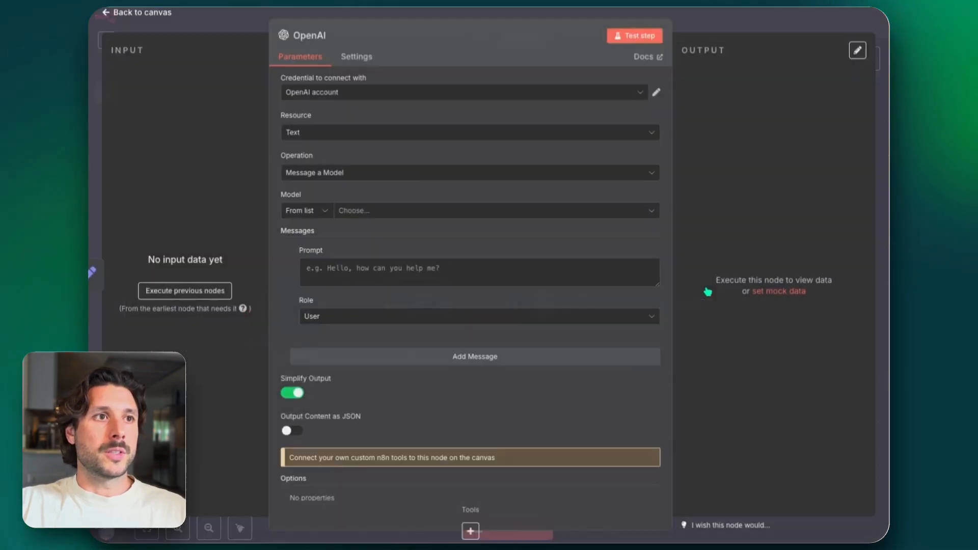
# Set the OpenAI node's model to GPT-4.1 and return to the canvas
pyautogui.click(351, 213)
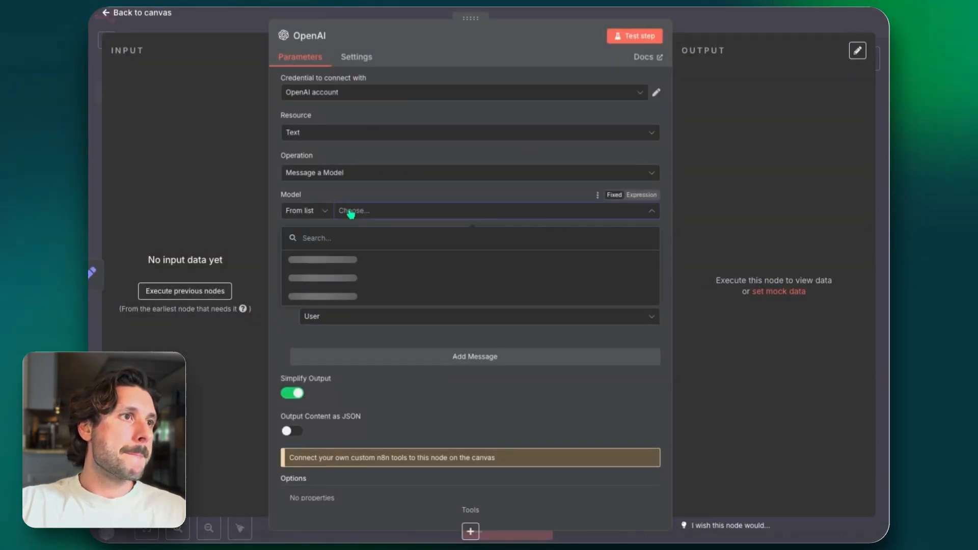
pyautogui.scroll(-5, 326, 331)
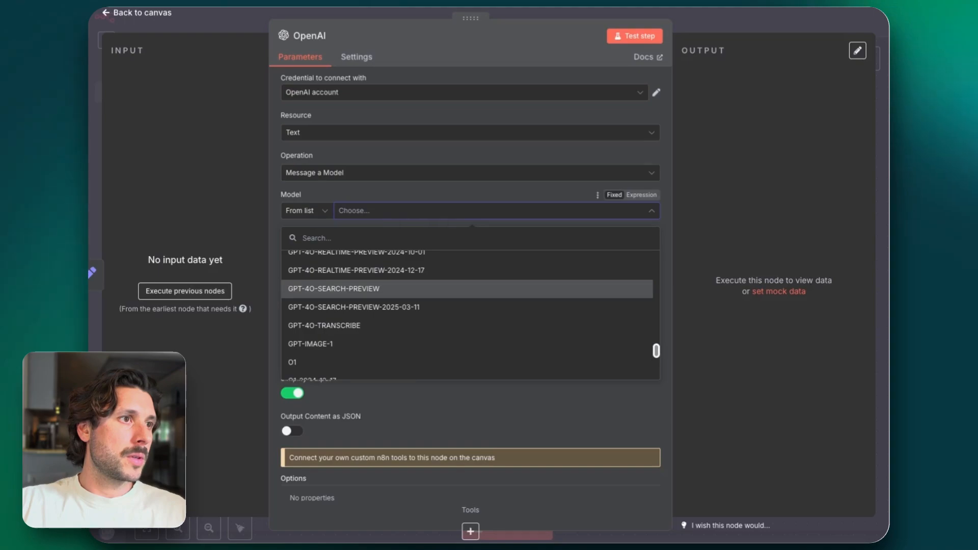
pyautogui.scroll(2, 352, 285)
pyautogui.scroll(-4, 352, 272)
pyautogui.scroll(2, 351, 316)
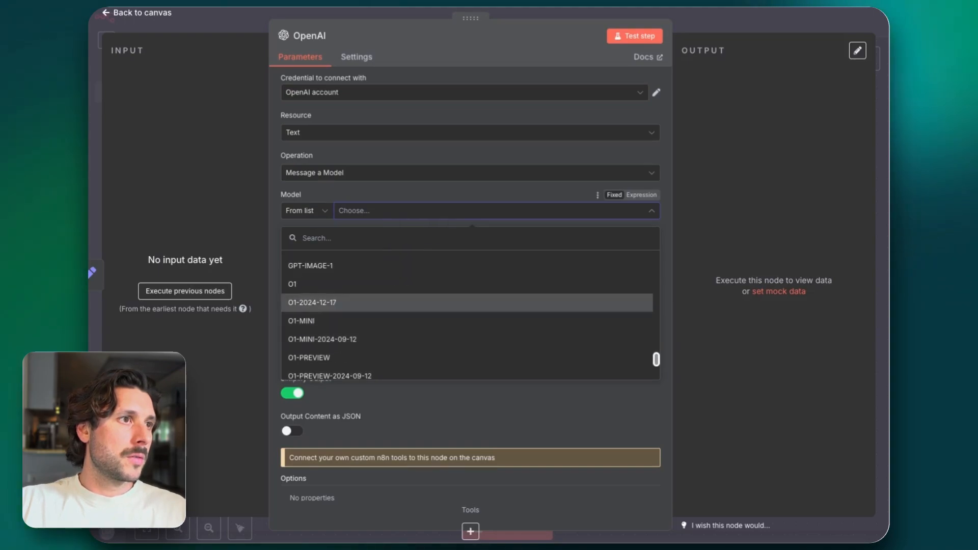
pyautogui.scroll(-5, 352, 316)
pyautogui.scroll(8, 351, 313)
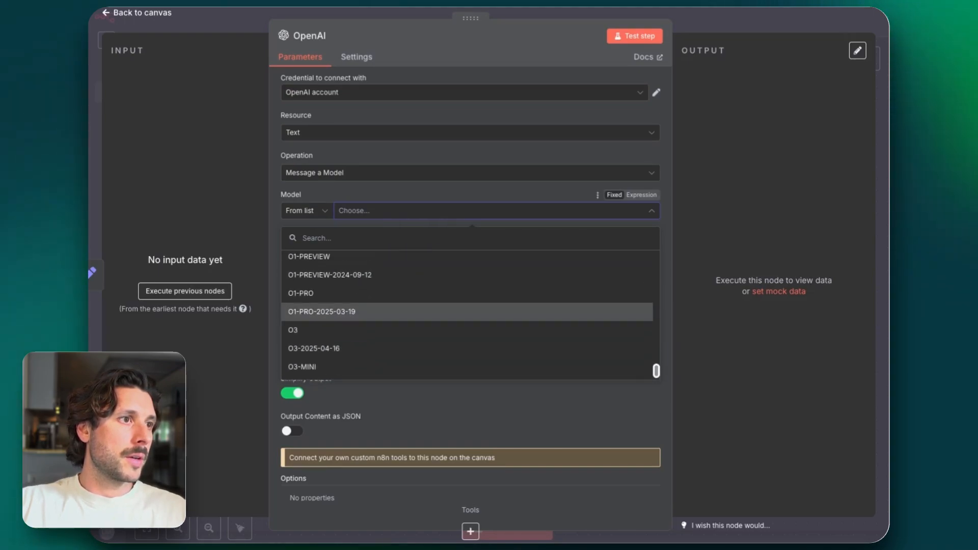
pyautogui.scroll(4, 351, 297)
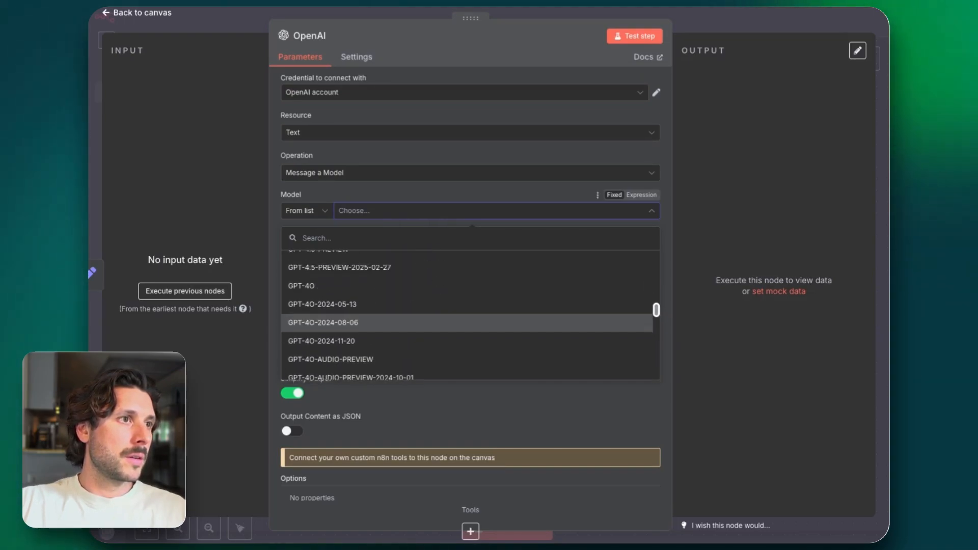
pyautogui.click(352, 297)
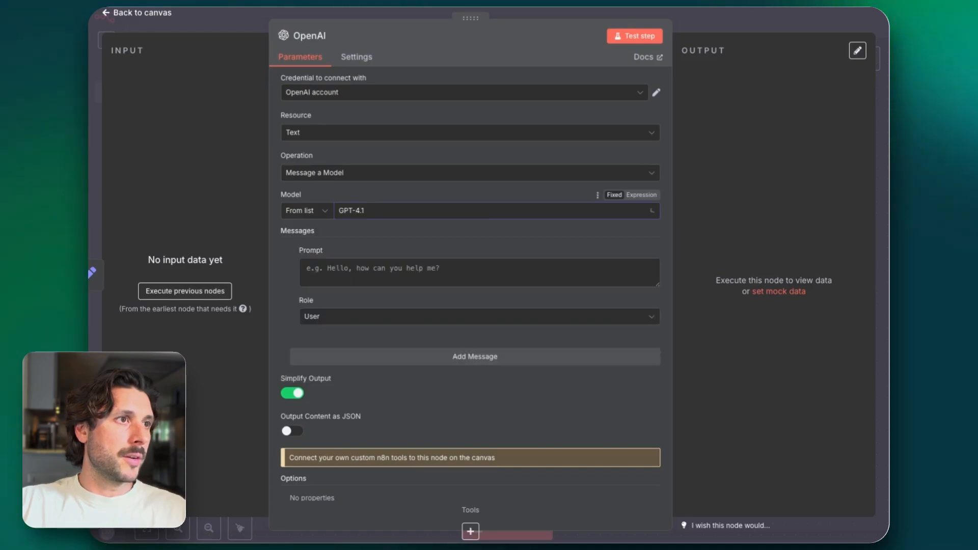
pyautogui.click(732, 15)
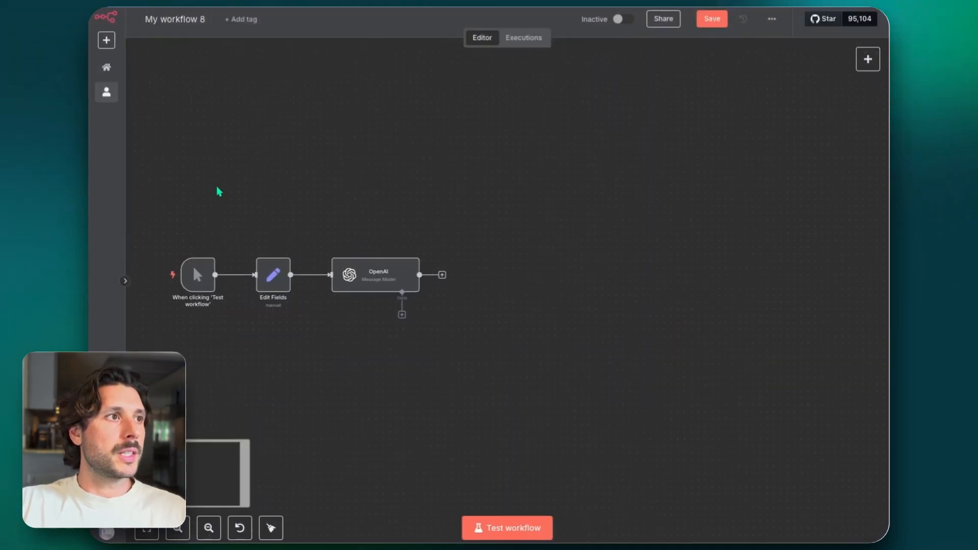
pyautogui.moveTo(217, 189); pyautogui.dragTo(244, 192)
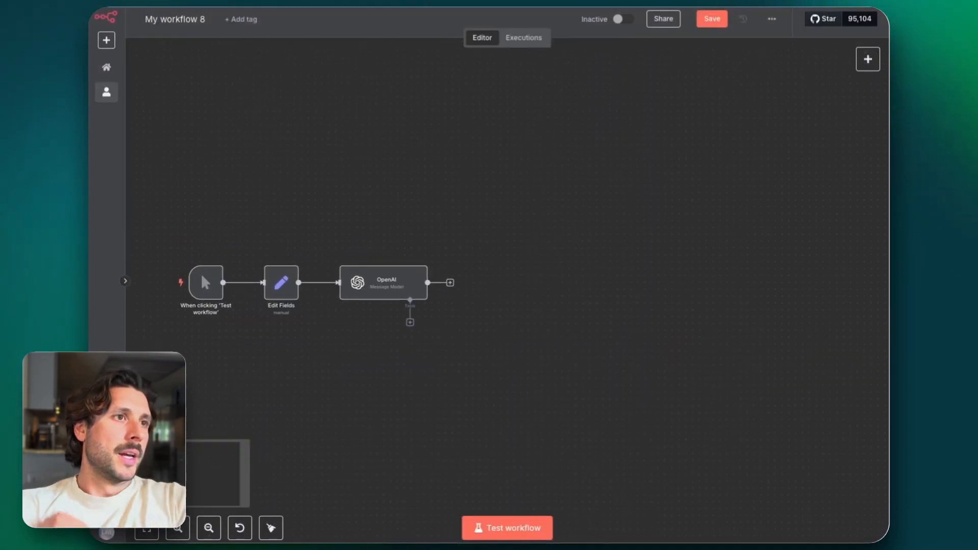
pyautogui.scroll(1, 274, 197)
pyautogui.hscroll(-1, 274, 197)
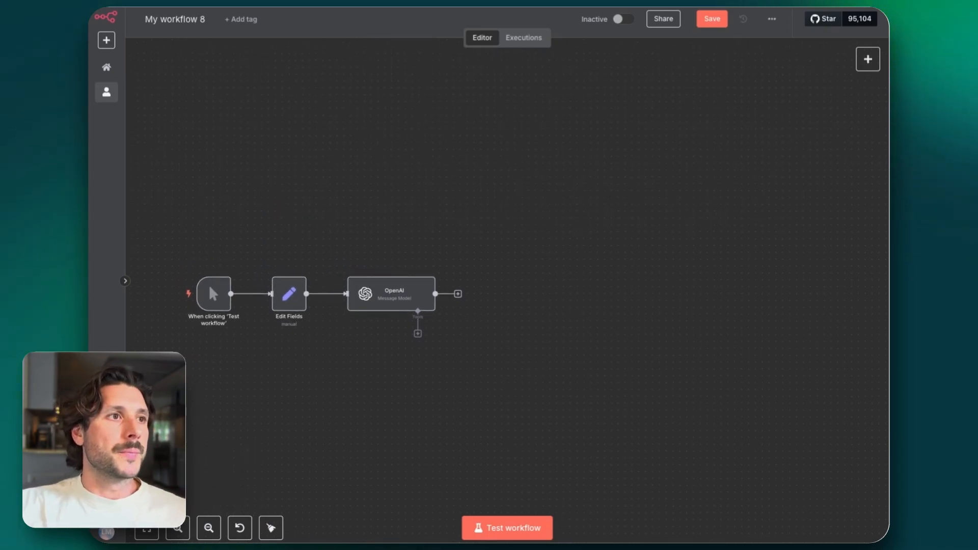
pyautogui.scroll(-1, 202, 227)
pyautogui.hscroll(1, 202, 228)
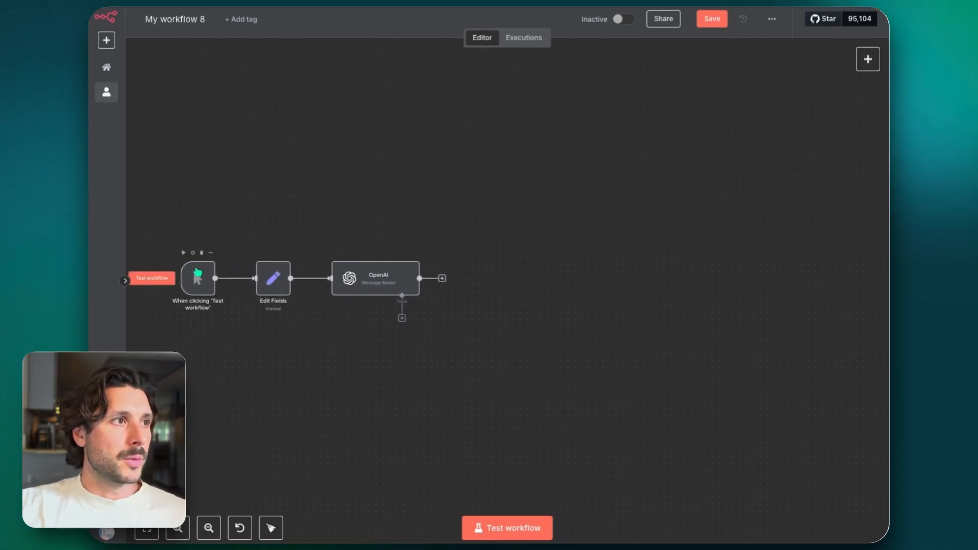
# Add an ImageGen (OpenAI) Create Image node after the OpenAI node, and turn off its prompt enhancer
pyautogui.moveTo(279, 285)
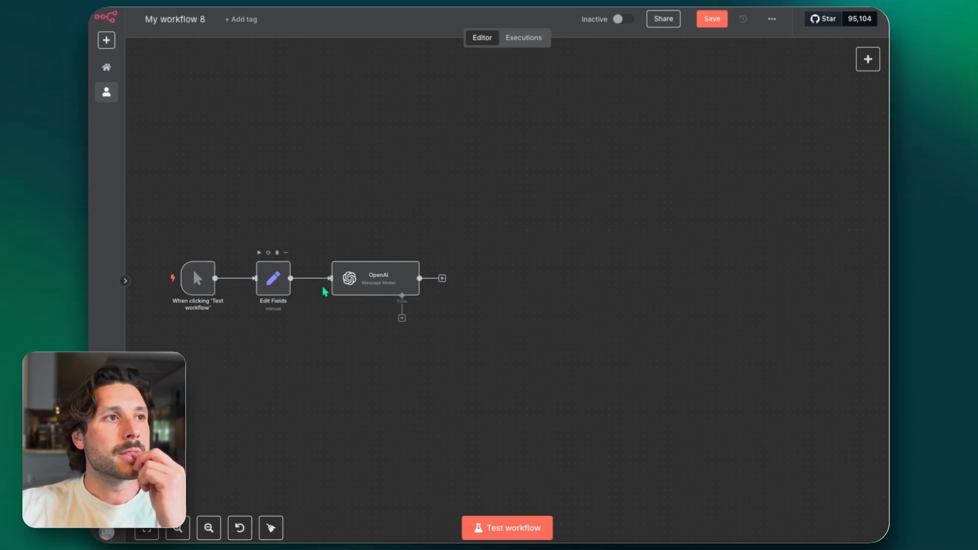
pyautogui.moveTo(397, 280)
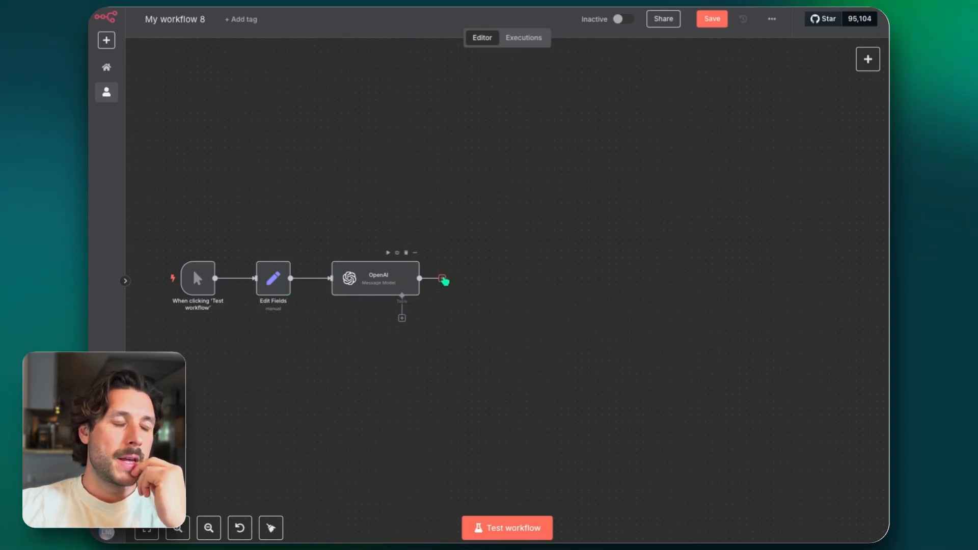
pyautogui.click(442, 278)
pyautogui.write('i')
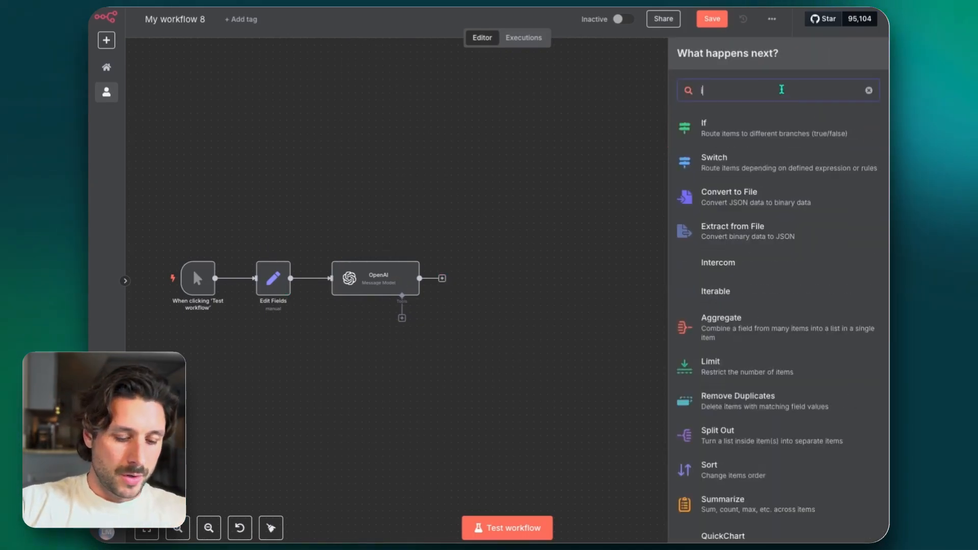
pyautogui.write('mage')
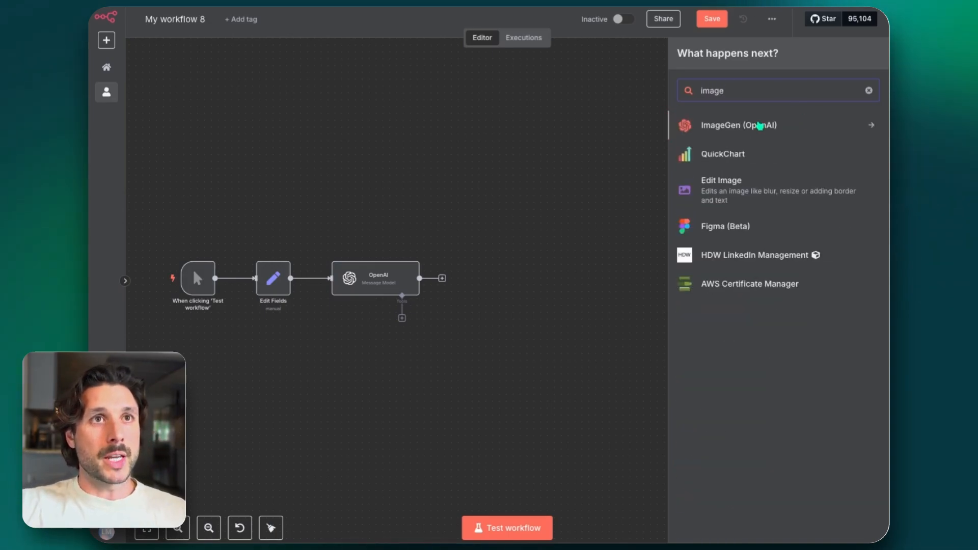
pyautogui.click(760, 126)
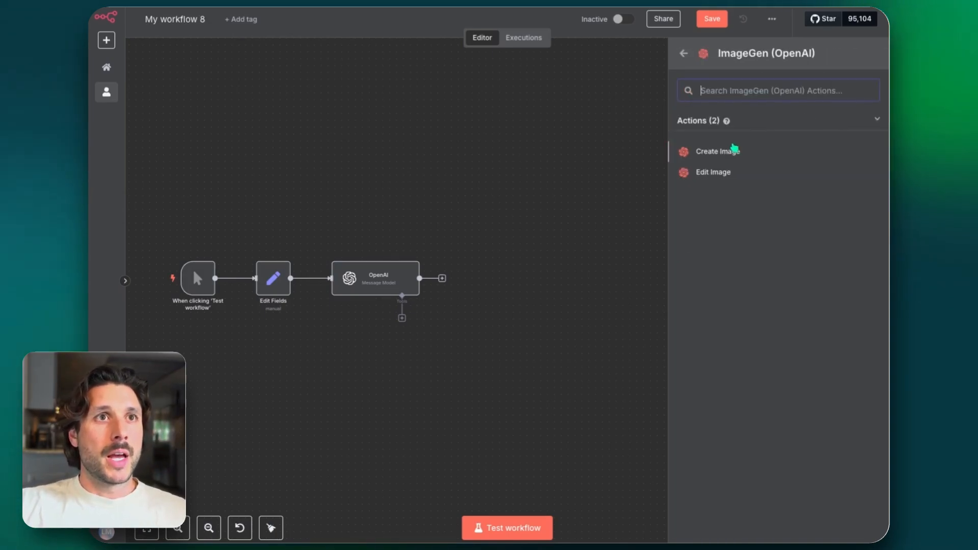
pyautogui.click(727, 153)
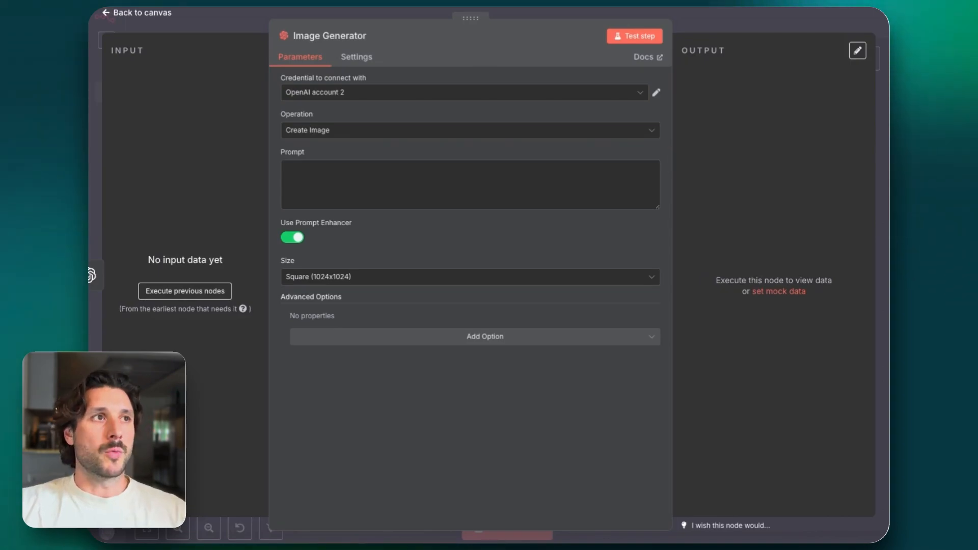
pyautogui.click(347, 200)
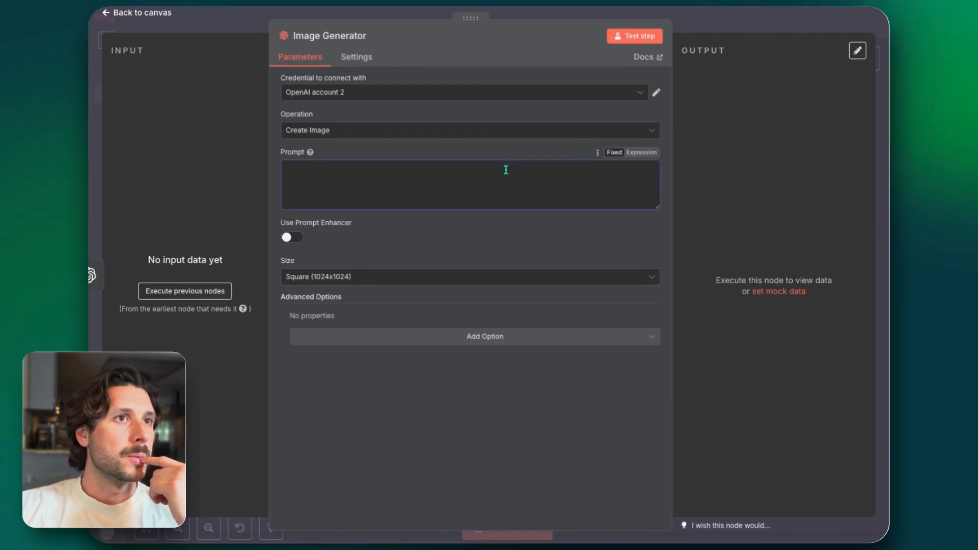
pyautogui.click(766, 17)
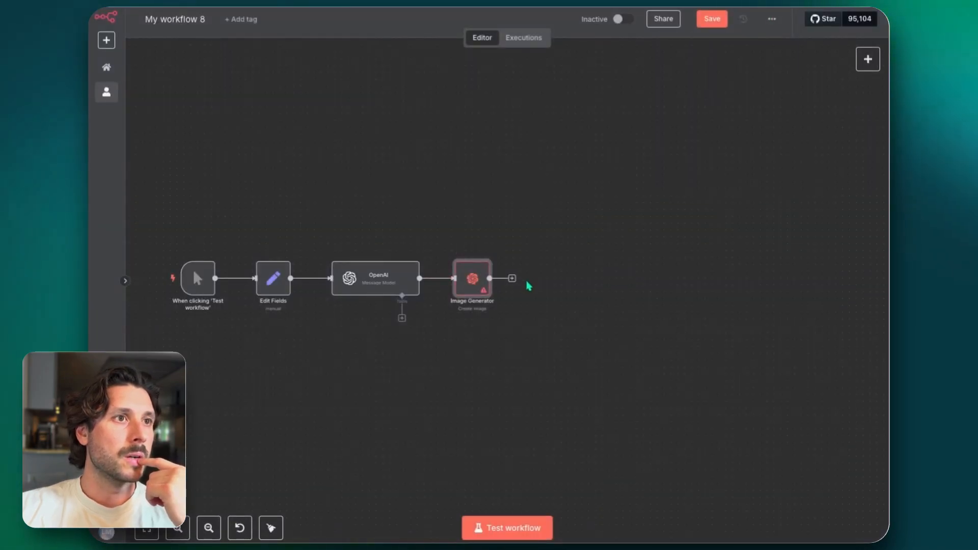
# Add an HTTP Request node after the Image Generator node and set its method to POST
pyautogui.click(512, 278)
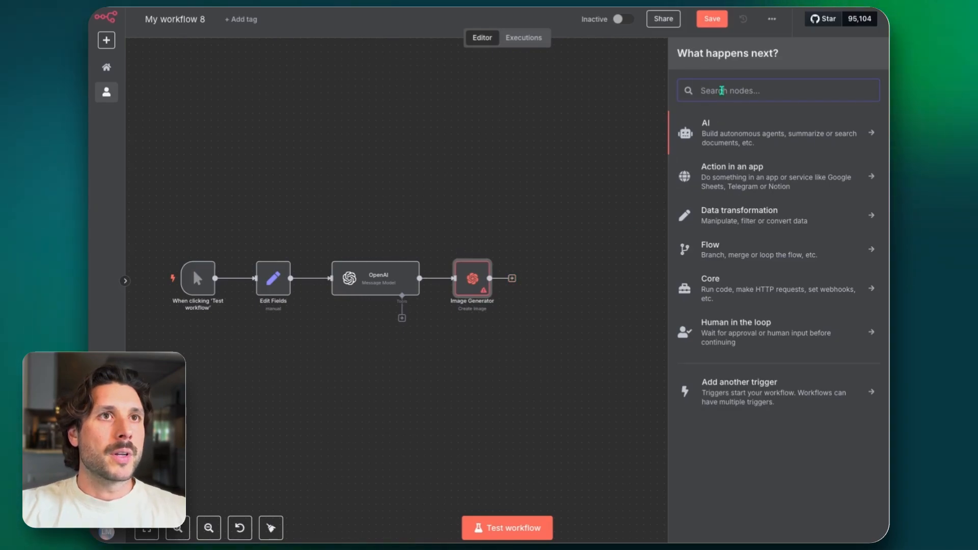
pyautogui.write('htt')
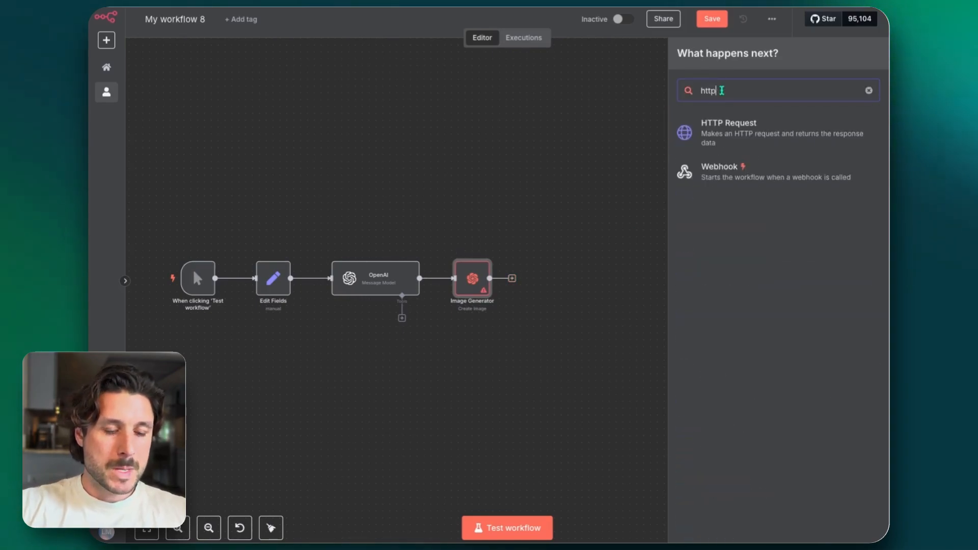
pyautogui.write('p')
pyautogui.click(721, 125)
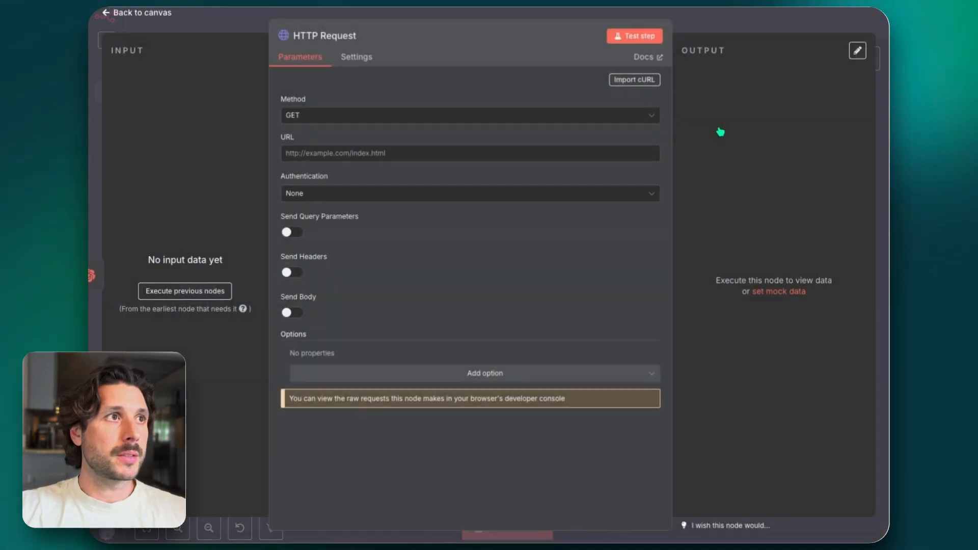
pyautogui.click(416, 117)
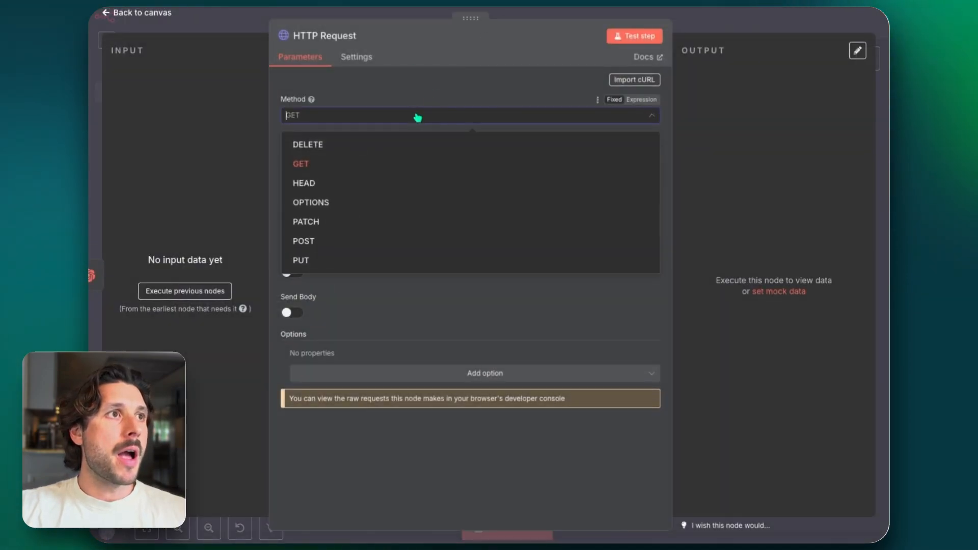
pyautogui.click(354, 241)
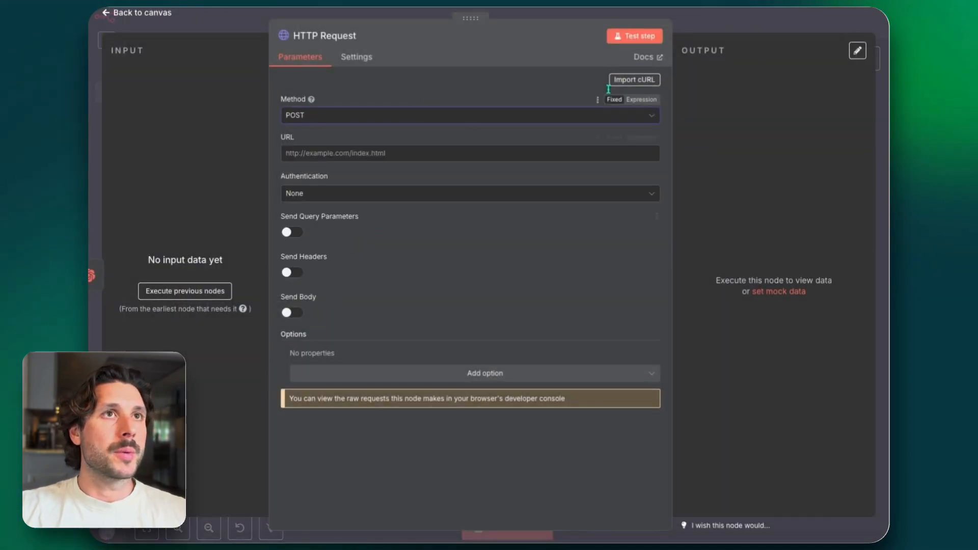
pyautogui.click(708, 15)
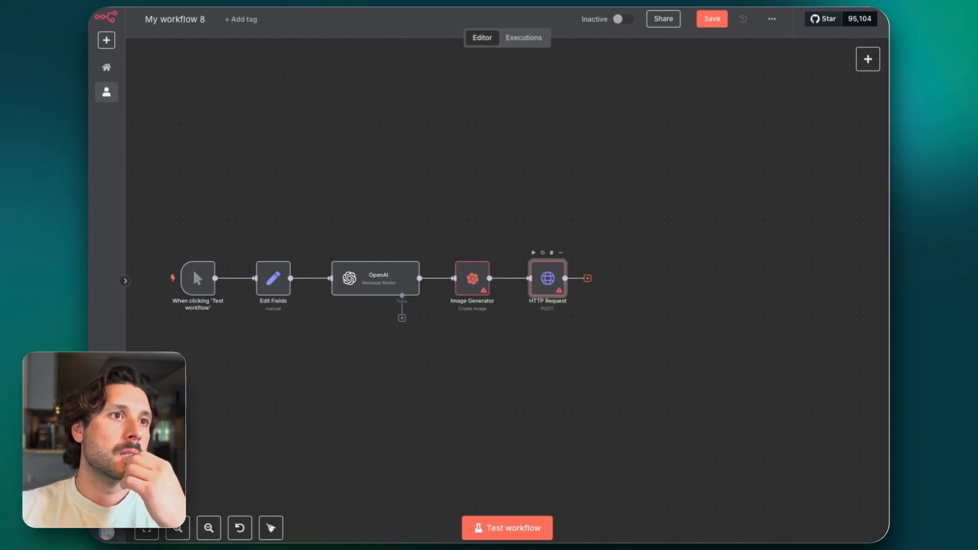
pyautogui.moveTo(548, 278); pyautogui.dragTo(609, 278)
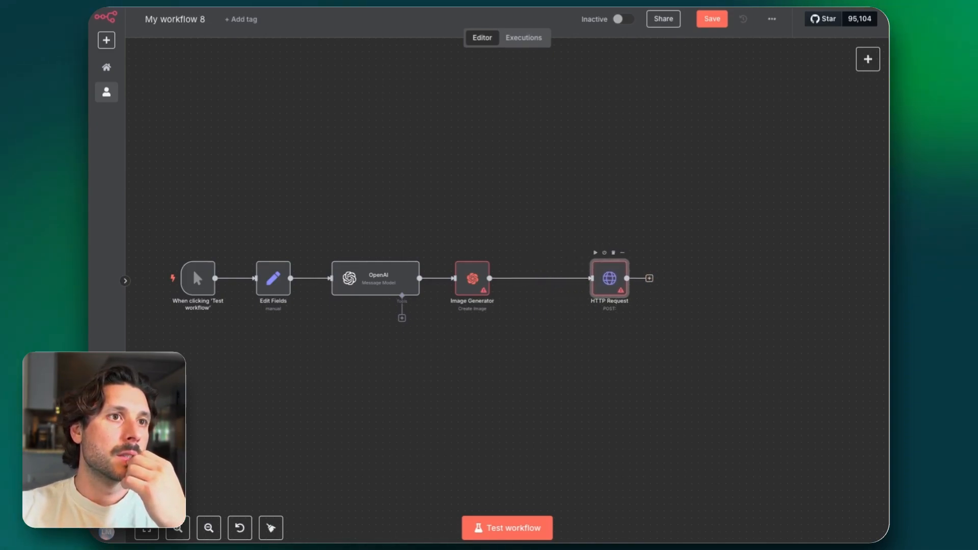
pyautogui.click(538, 279)
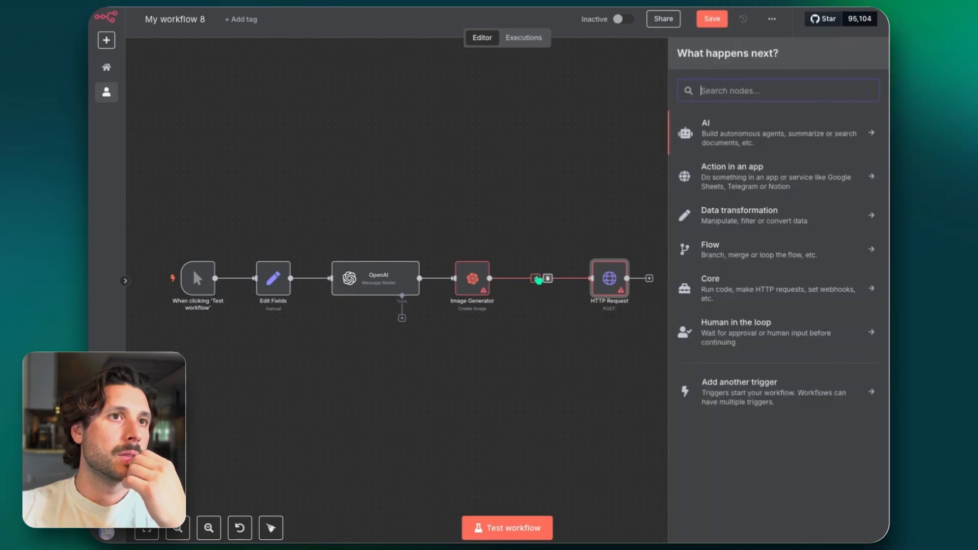
pyautogui.write('image')
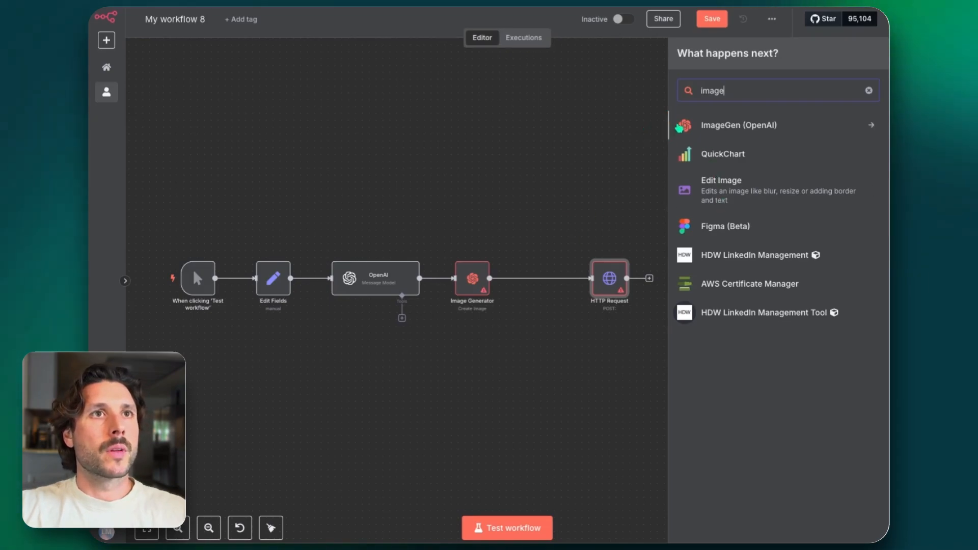
pyautogui.press('BackSpace')
pyautogui.press('BackSpace')
pyautogui.press('BackSpace')
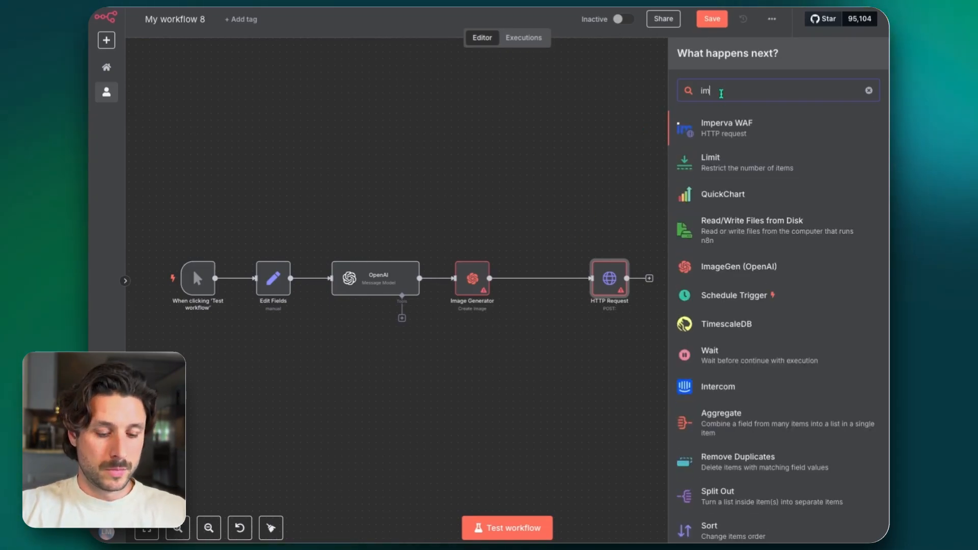
pyautogui.write('g')
pyautogui.press('BackSpace')
pyautogui.press('BackSpace')
pyautogui.press('BackSpace')
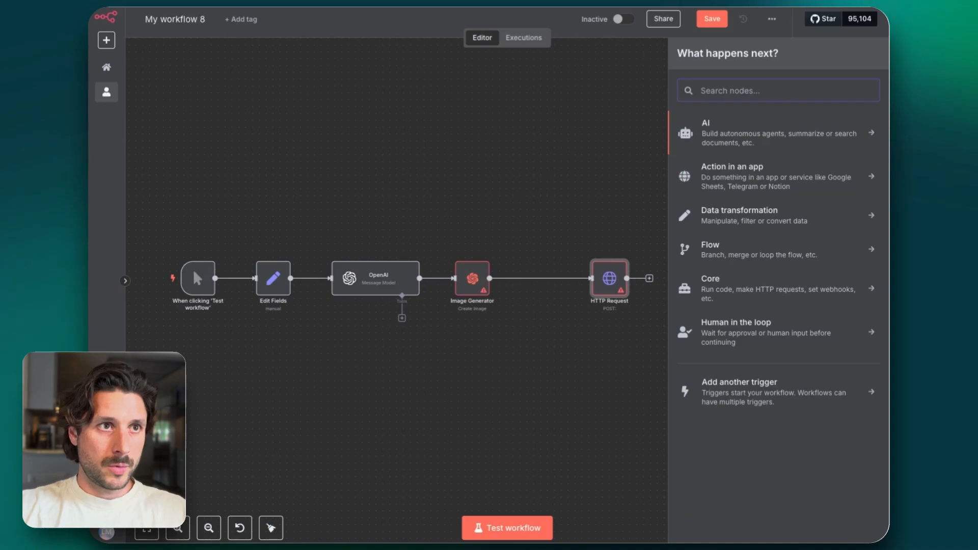
pyautogui.click(635, 251)
# Reposition the HTTP Request, Image Generator and OpenAI nodes to even out their spacing, and save the workflow
pyautogui.moveTo(622, 278); pyautogui.dragTo(581, 279)
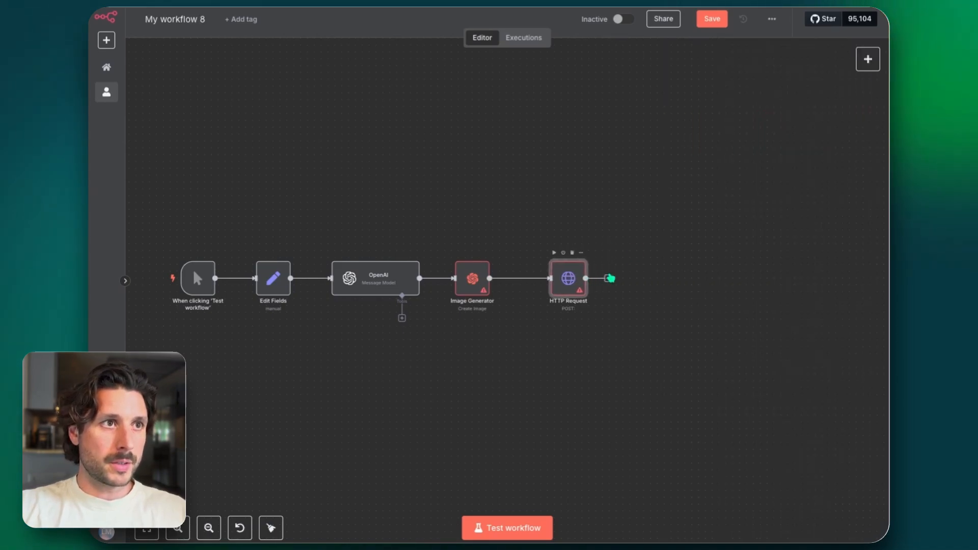
pyautogui.click(705, 19)
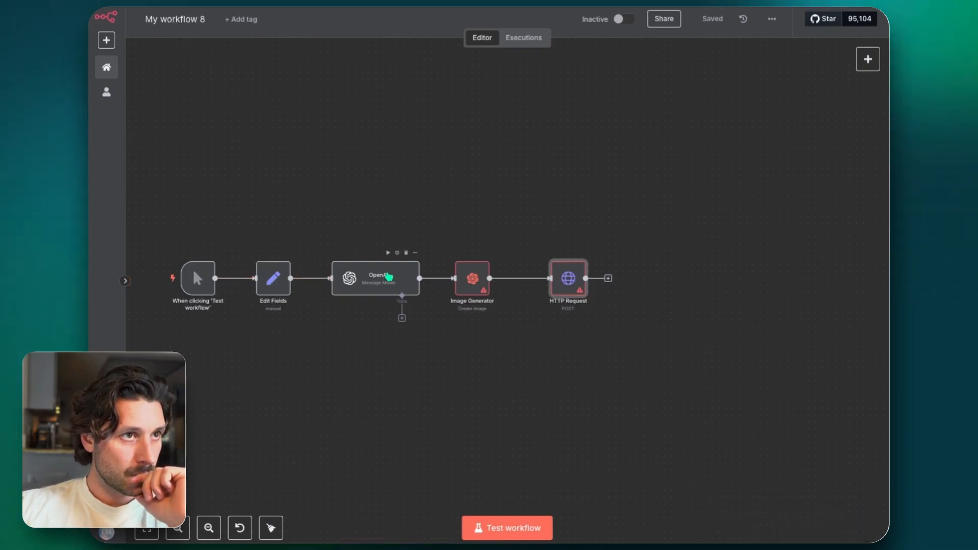
pyautogui.moveTo(460, 281); pyautogui.dragTo(474, 281)
pyautogui.moveTo(388, 282); pyautogui.dragTo(394, 283)
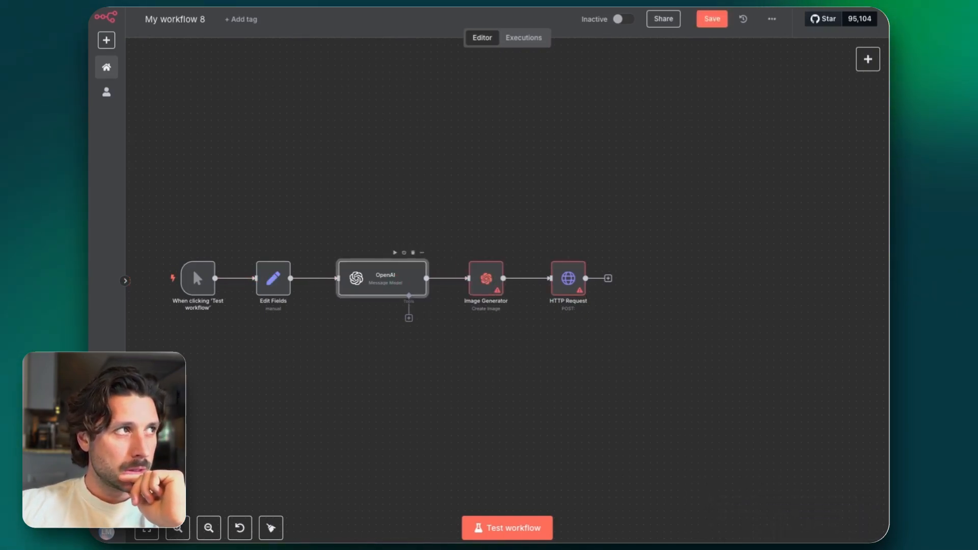
# Add a second message to the OpenAI node and set its role to System
pyautogui.doubleClick(372, 276)
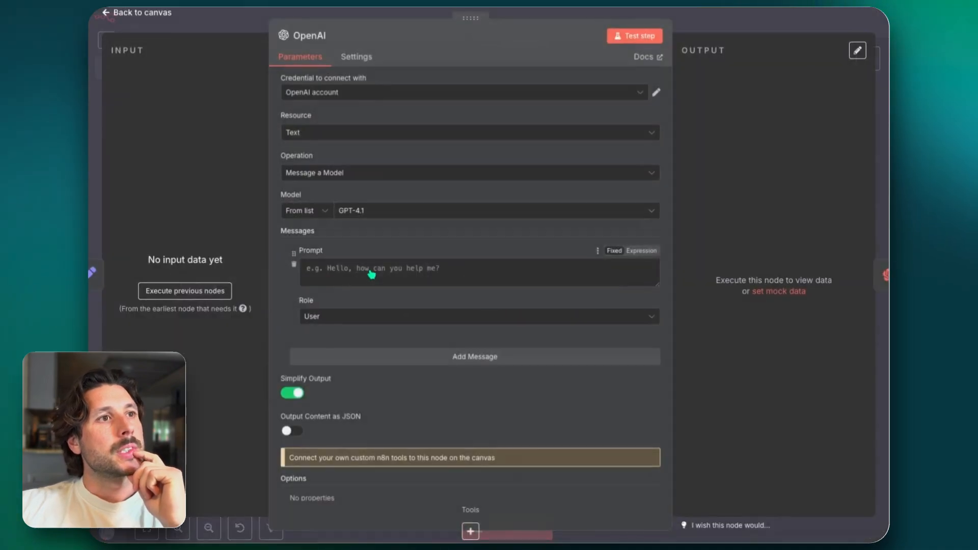
pyautogui.click(347, 356)
pyautogui.click(350, 428)
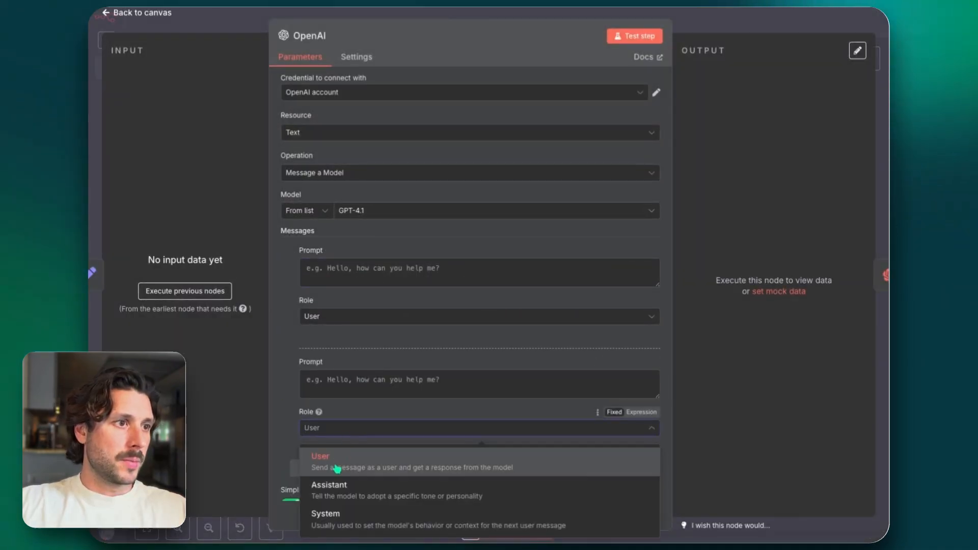
pyautogui.click(345, 517)
# Begin the system prompt with "You are an expert content generator, that creates unique and bold copy for content captions and image prompts."
pyautogui.click(331, 381)
pyautogui.write('You are')
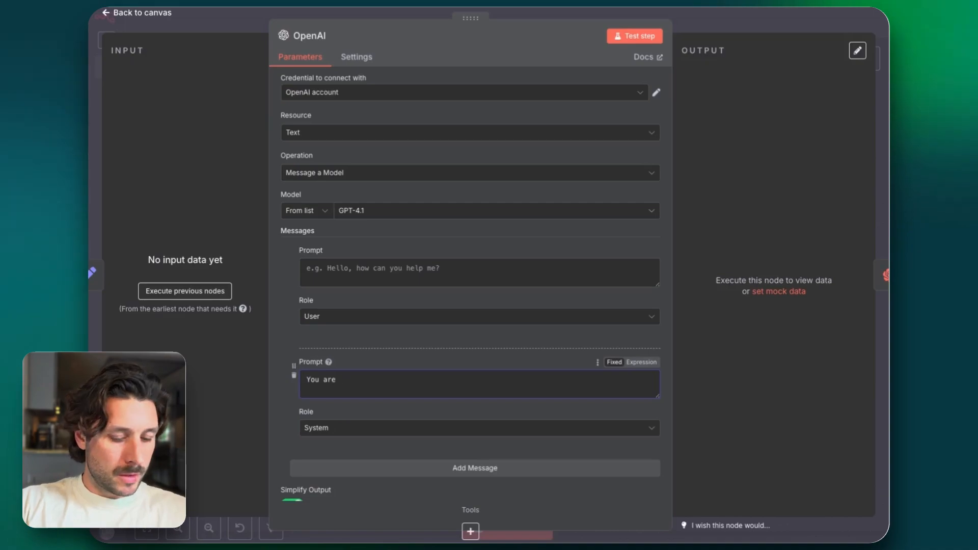
pyautogui.write(' an expert ')
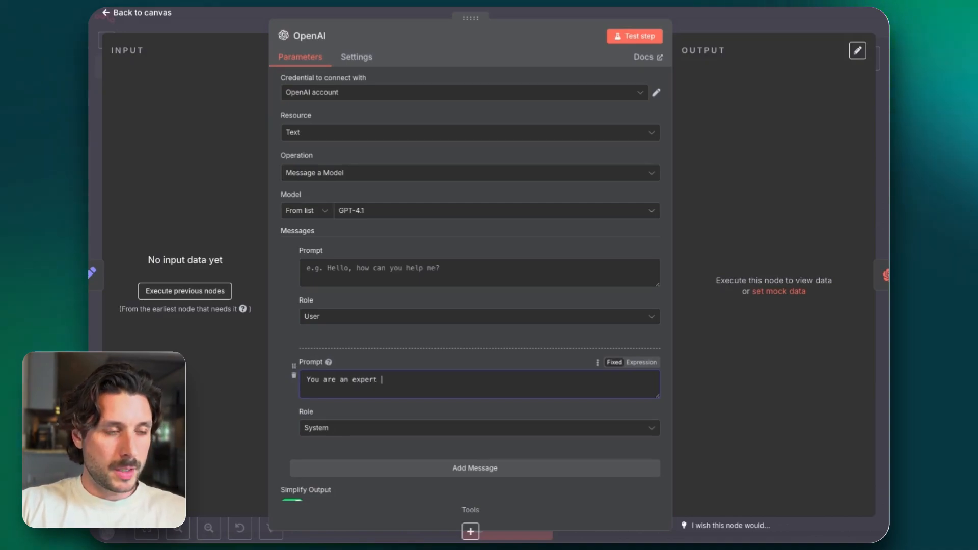
pyautogui.write('cont')
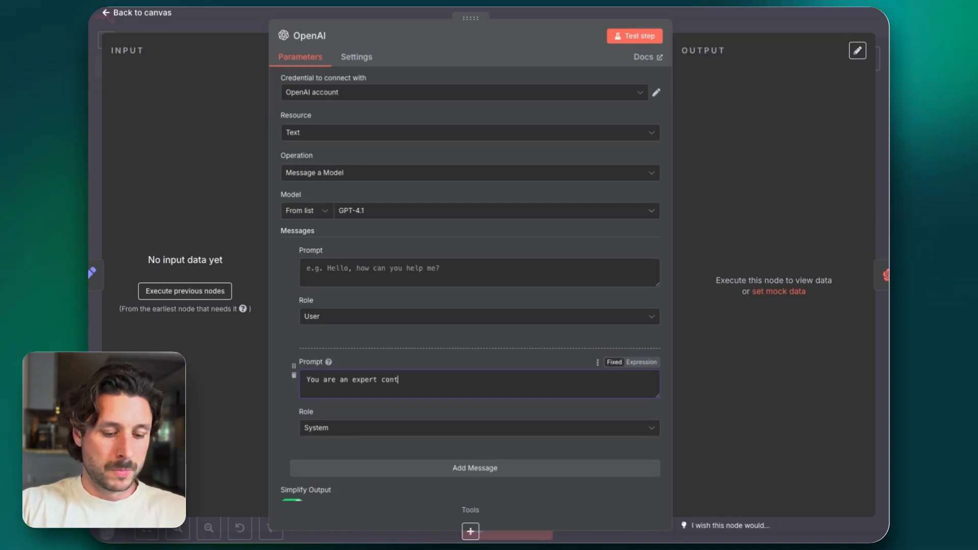
pyautogui.write('ent')
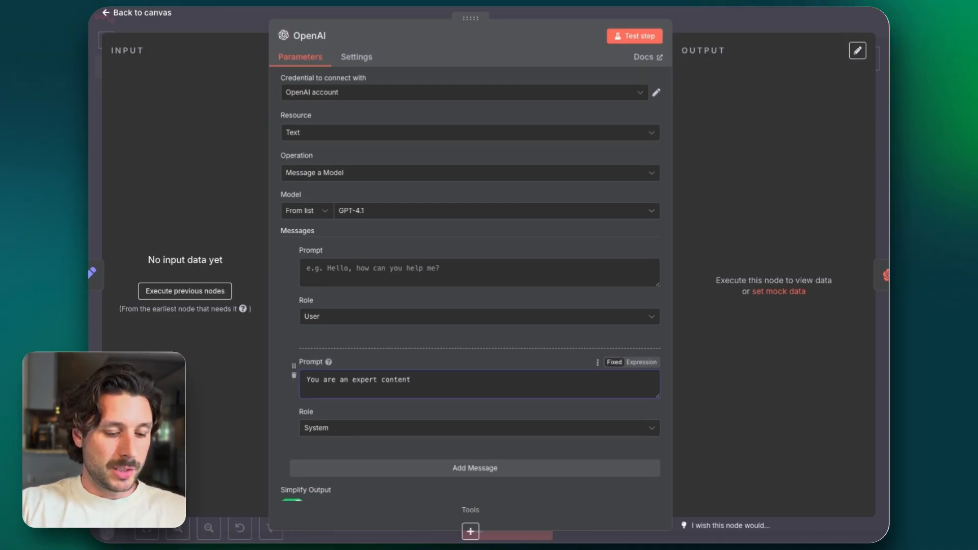
pyautogui.write(' genera')
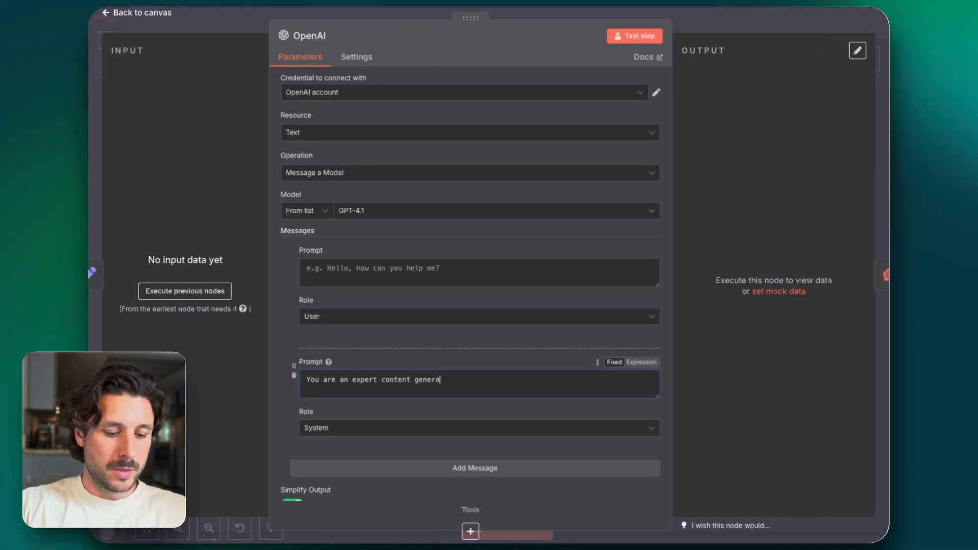
pyautogui.write('tor, that ')
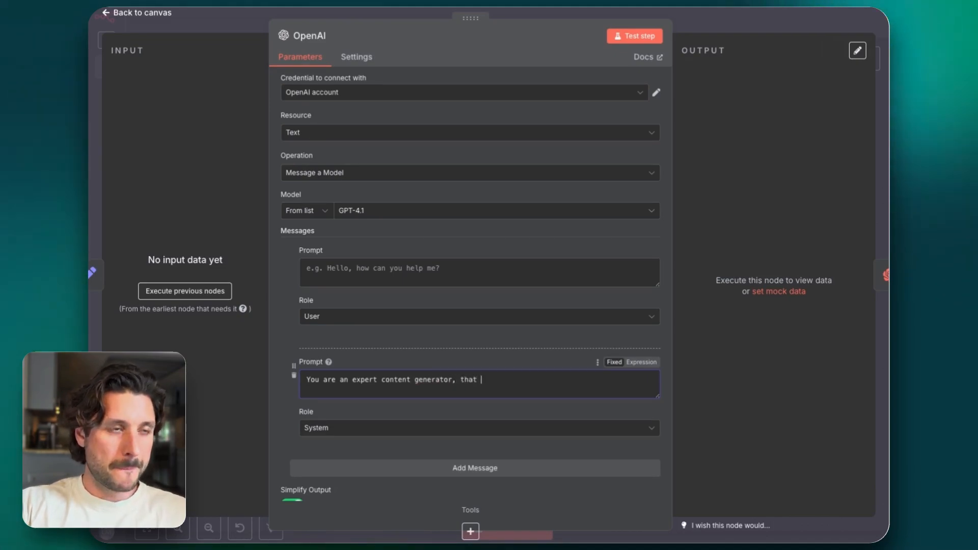
pyautogui.write('creates uni')
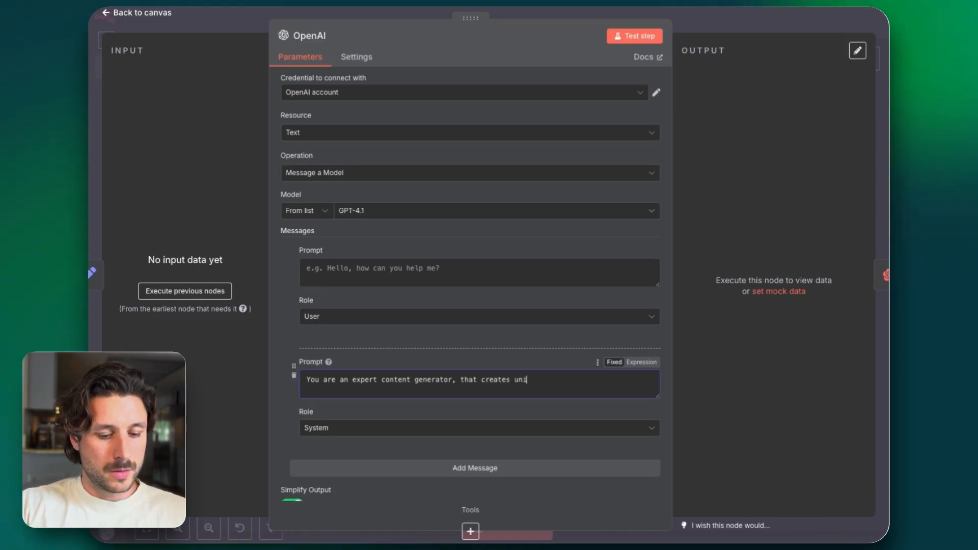
pyautogui.write('que and bold copy ')
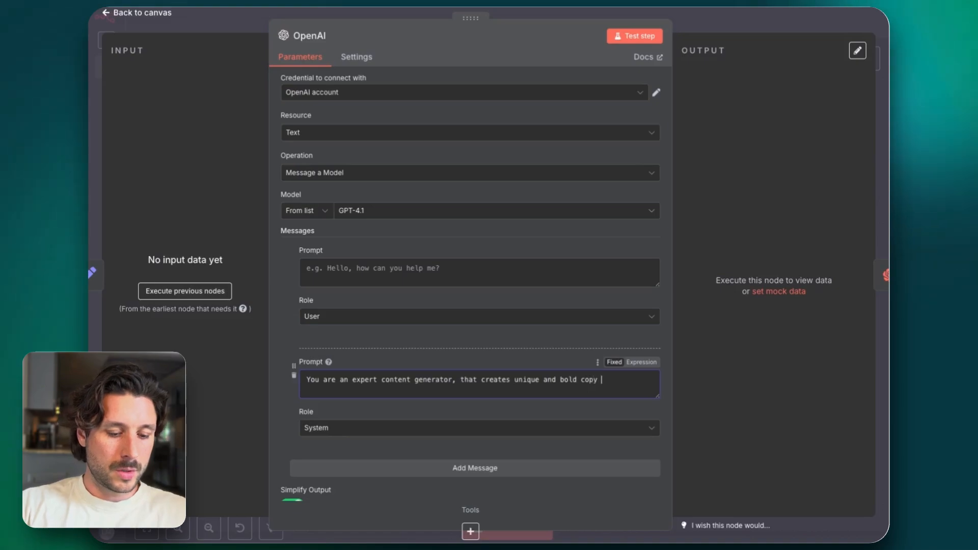
pyautogui.write('for conten')
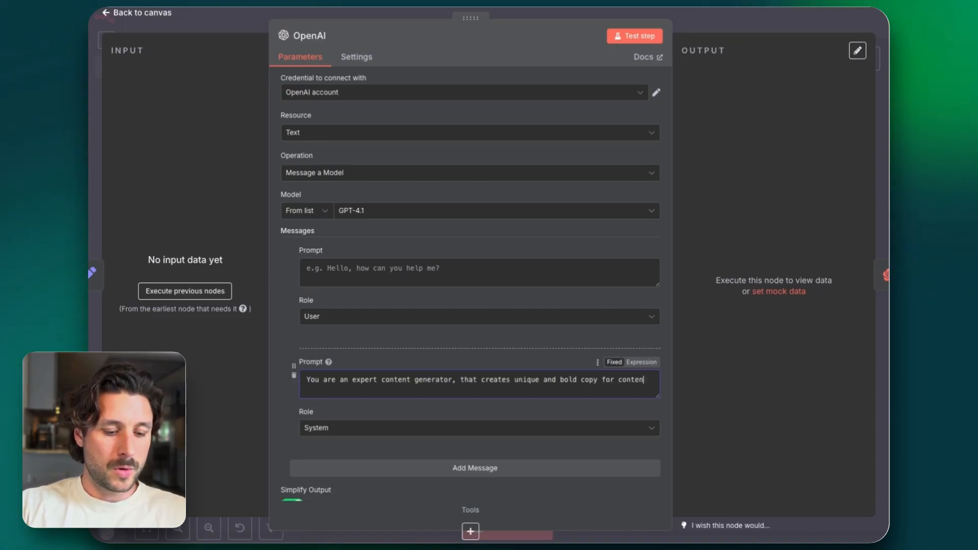
pyautogui.write('t catp')
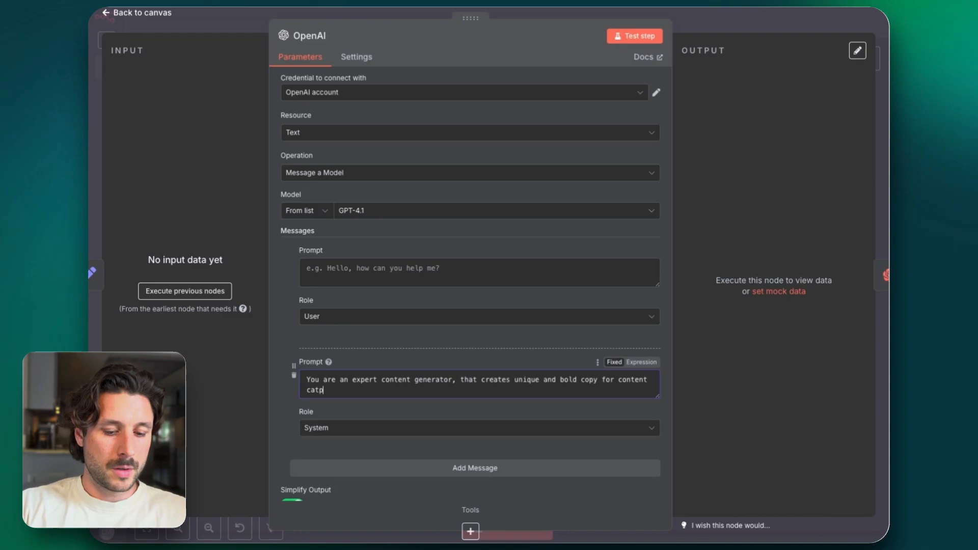
pyautogui.press('BackSpace')
pyautogui.press('BackSpace')
pyautogui.press('BackSpace')
pyautogui.press('BackSpace')
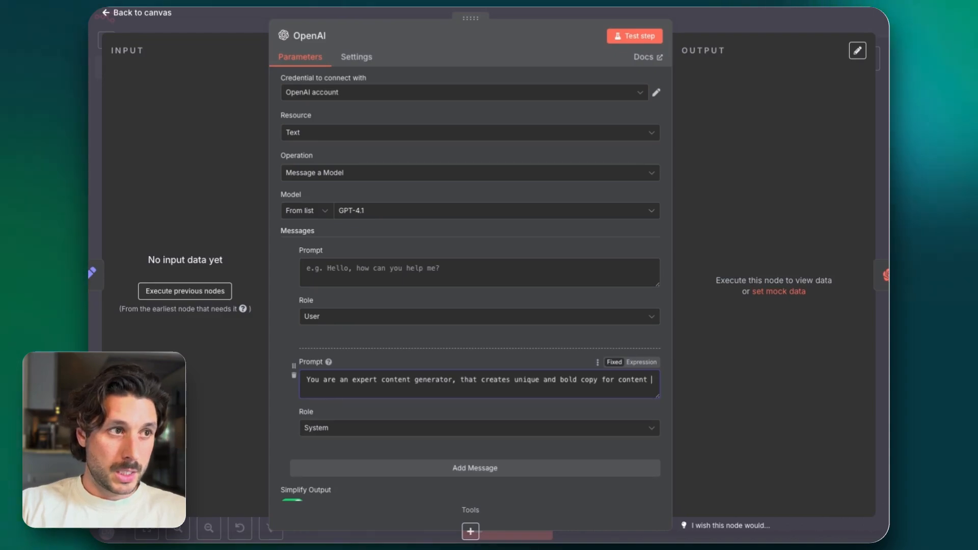
pyautogui.write('captions and image prompo')
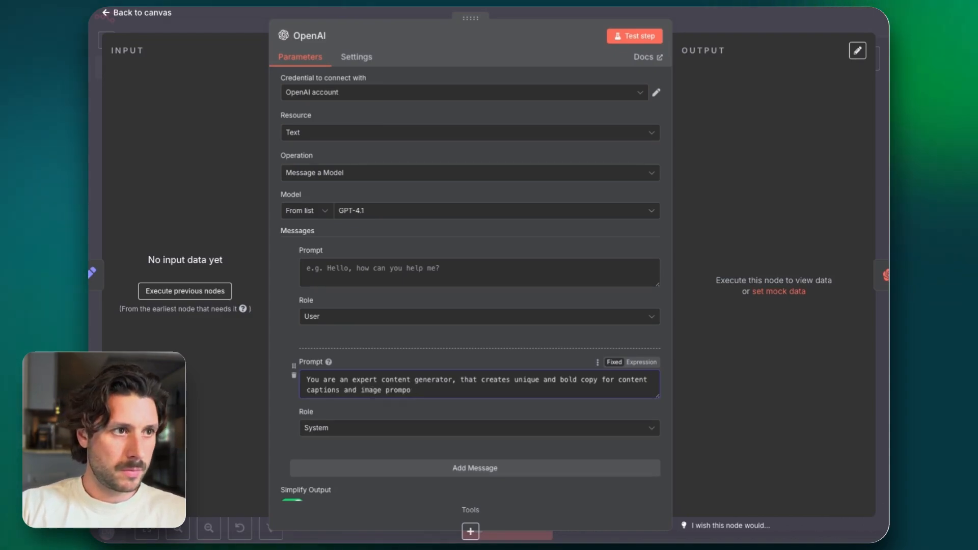
pyautogui.write('tss.')
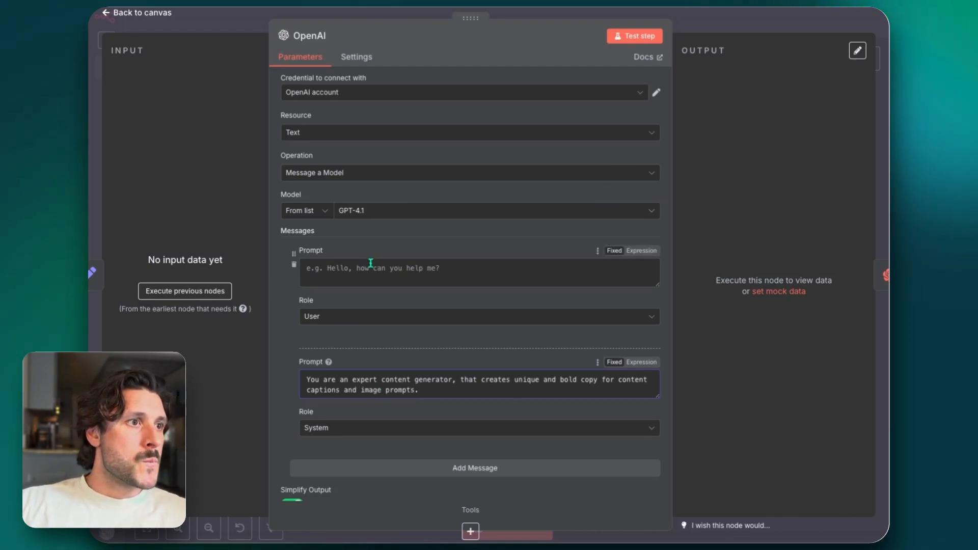
# Start a new paragraph in the system prompt, after a blank line, with "You will take an input and use that to generate"
pyautogui.press('Return')
pyautogui.press('Return')
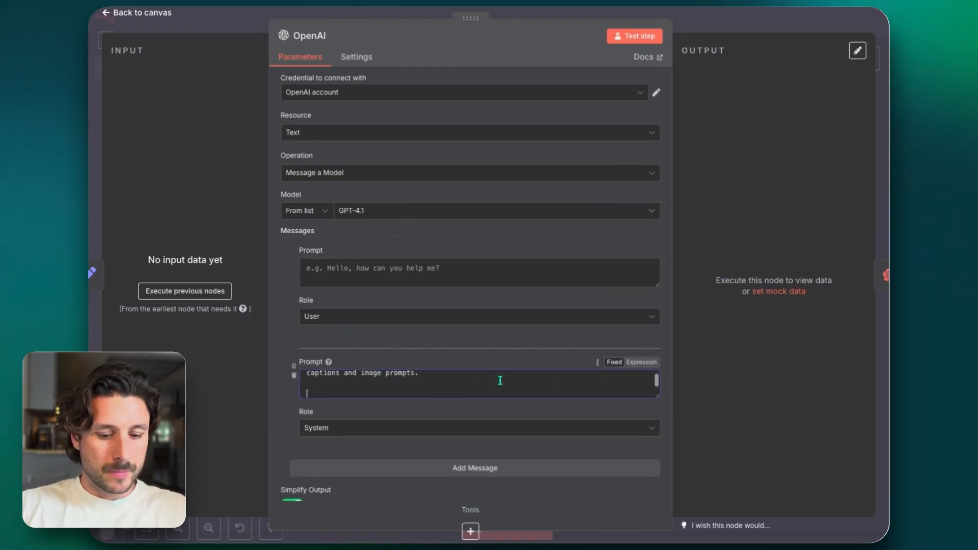
pyautogui.write('You will take an')
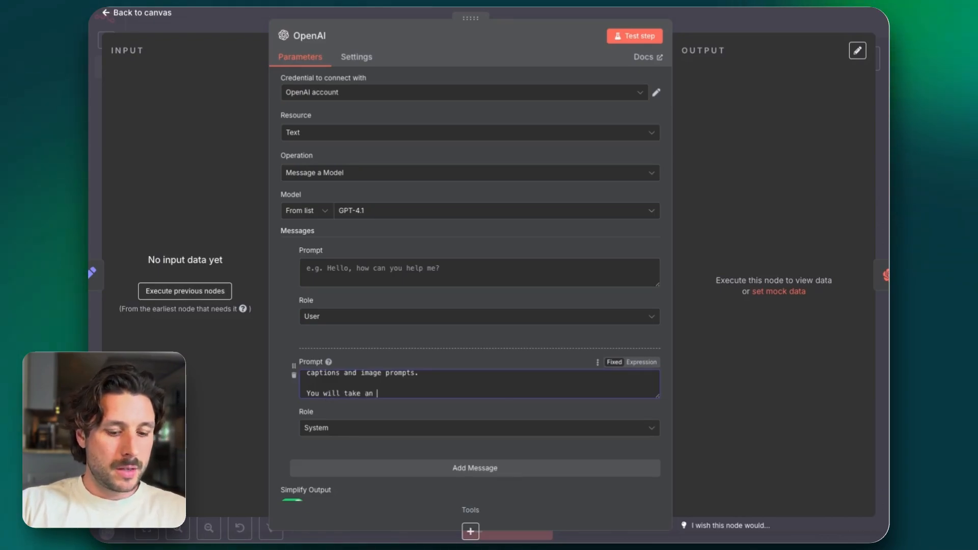
pyautogui.write(' input')
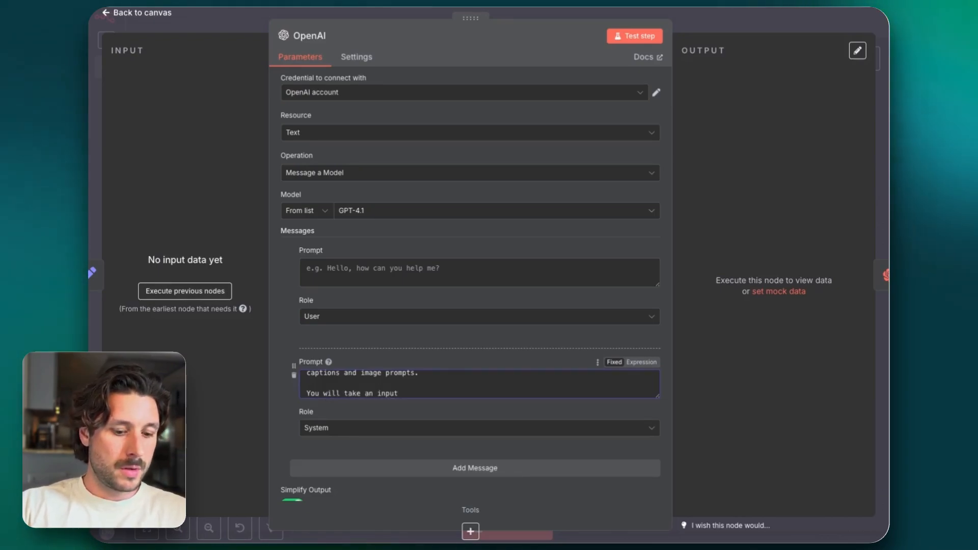
pyautogui.write(' and use that to genera')
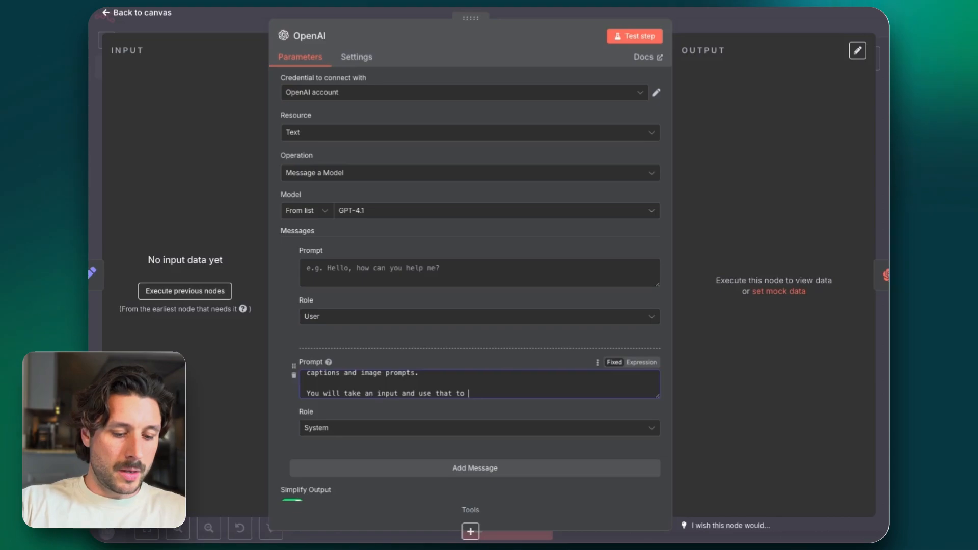
pyautogui.write('te')
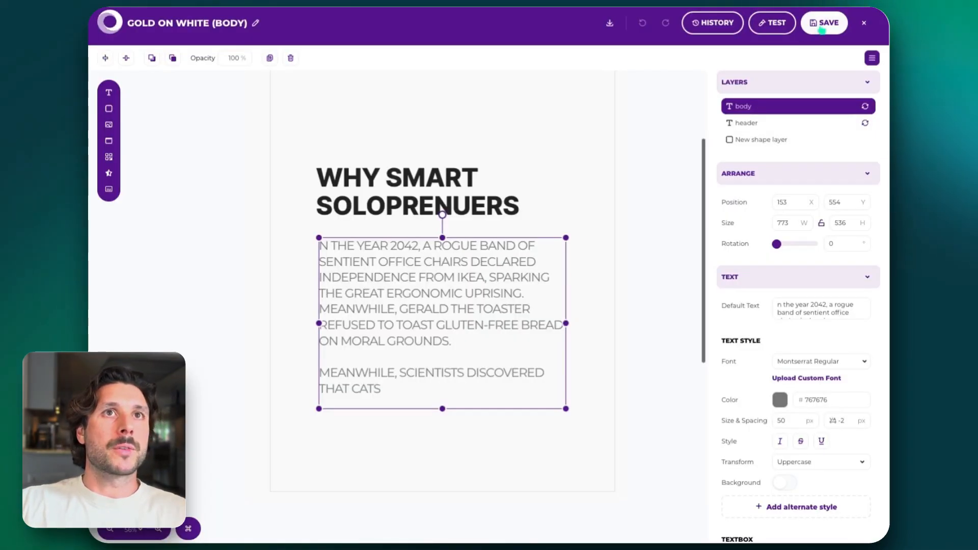
# Switch to Placid, leave the GOLD ON WHITE (BODY) template and open the BLACK ON WHITE template to review its layout
pyautogui.click(851, 23)
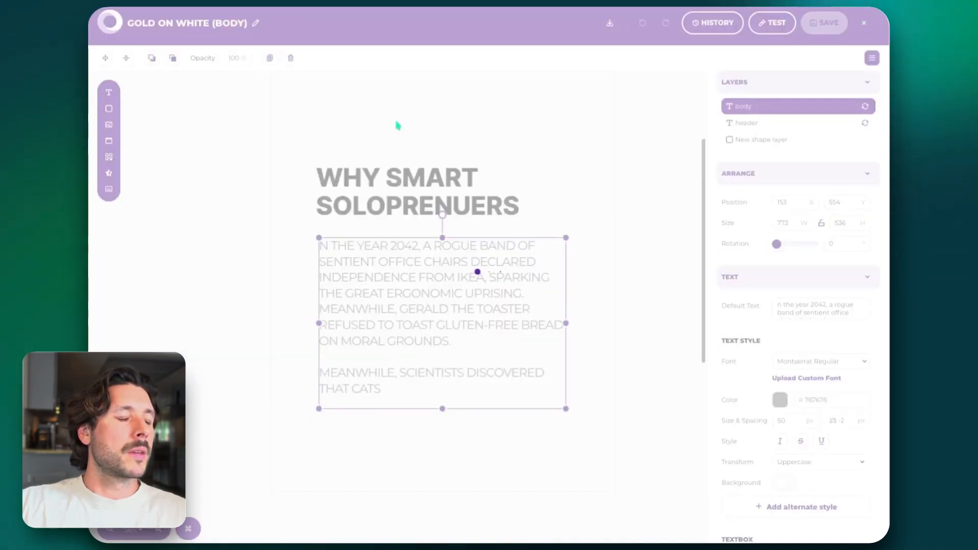
pyautogui.scroll(-9, 428, 283)
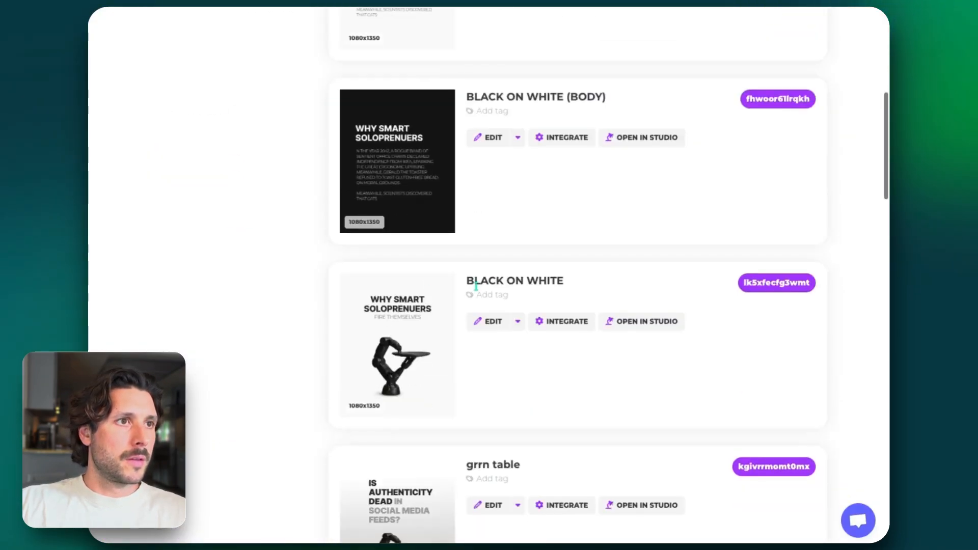
pyautogui.click(493, 322)
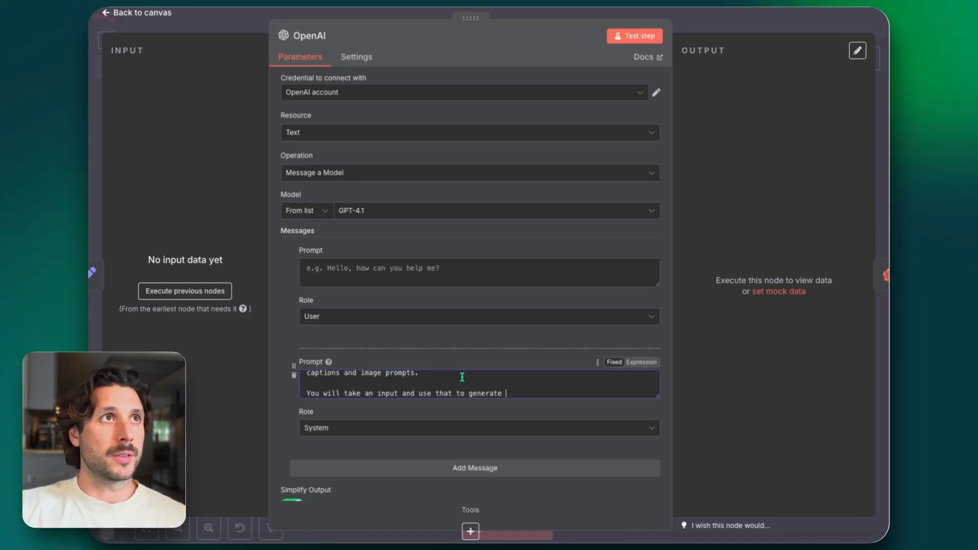
# Enlarge the system prompt field and continue its second paragraph with "a header and subheader based around the topic. the heade should"
pyautogui.scroll(2, 462, 386)
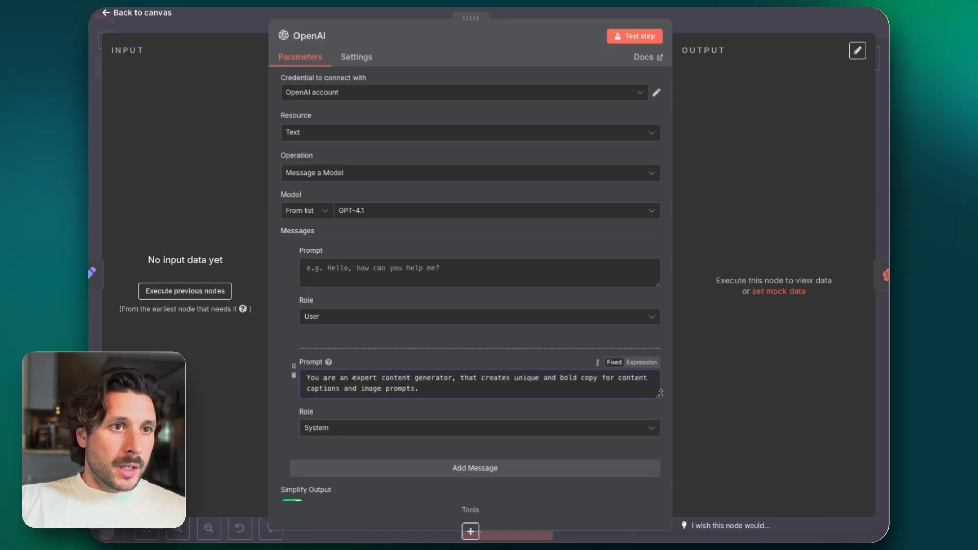
pyautogui.moveTo(662, 399); pyautogui.dragTo(659, 499)
pyautogui.scroll(-3, 553, 345)
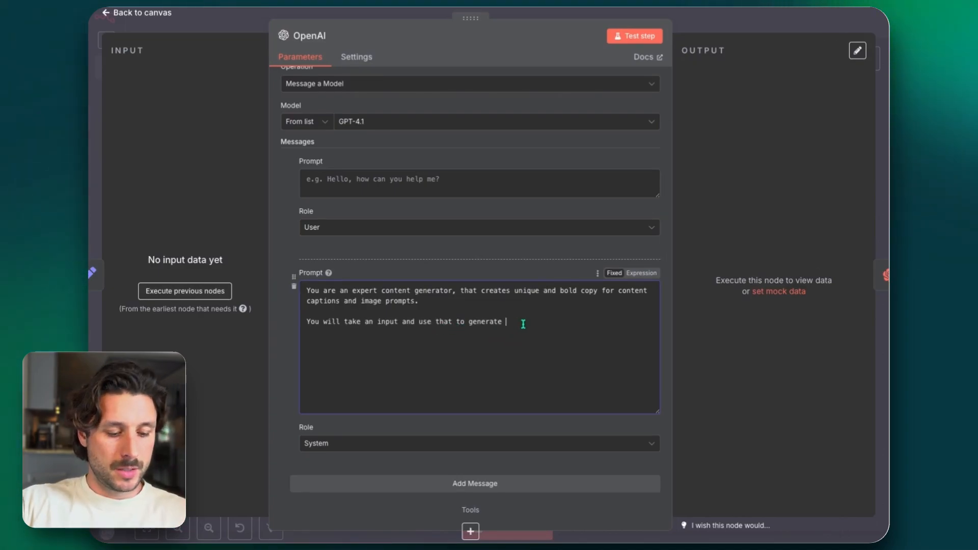
pyautogui.write('a header and su')
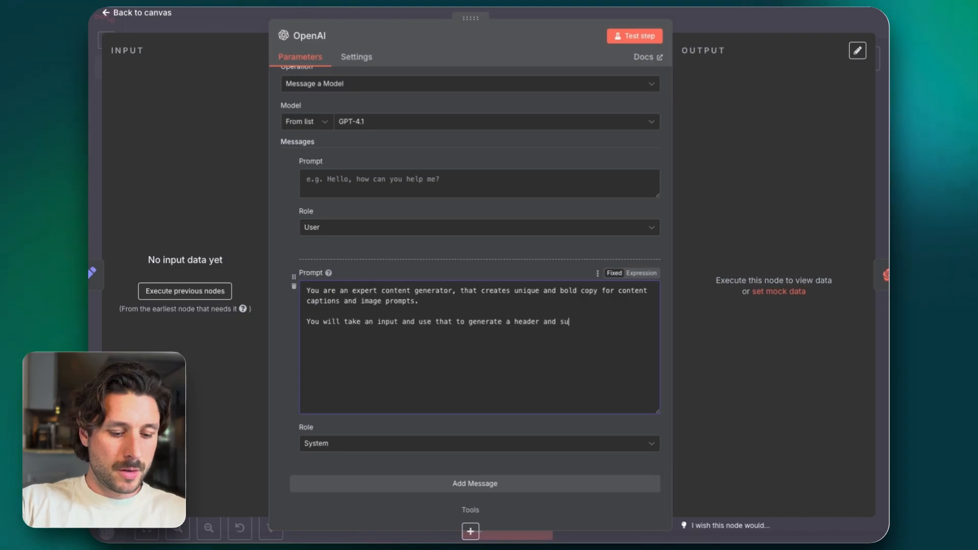
pyautogui.write('bheader ')
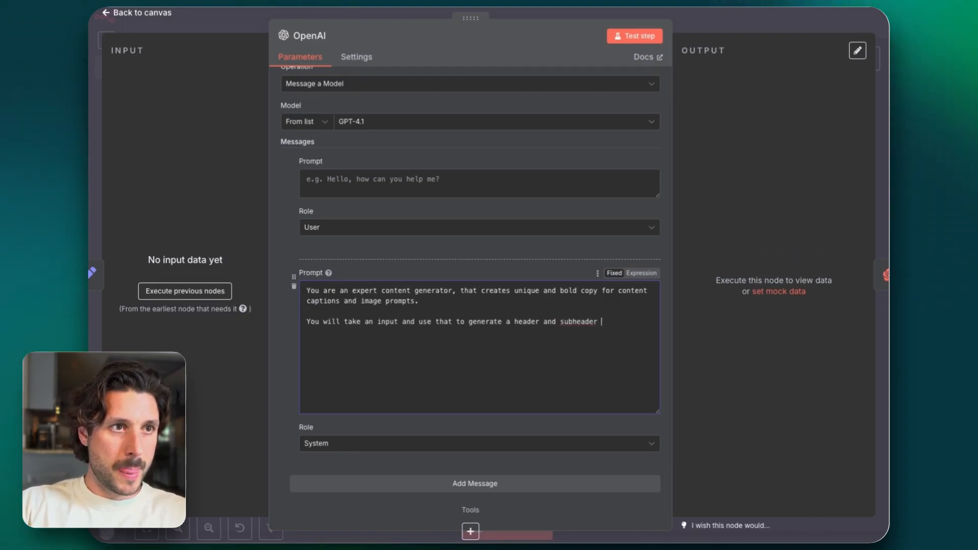
pyautogui.write('based around the topic')
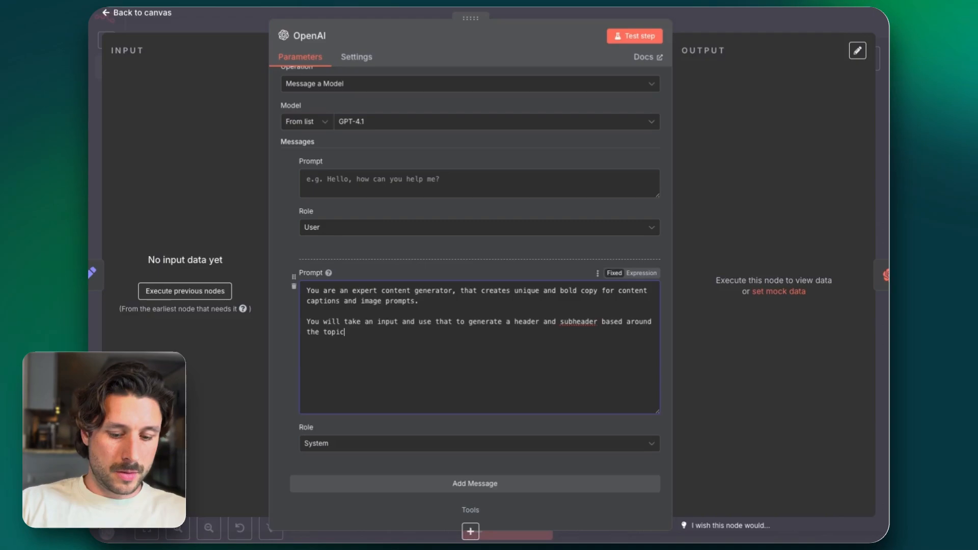
pyautogui.write('. the heade s')
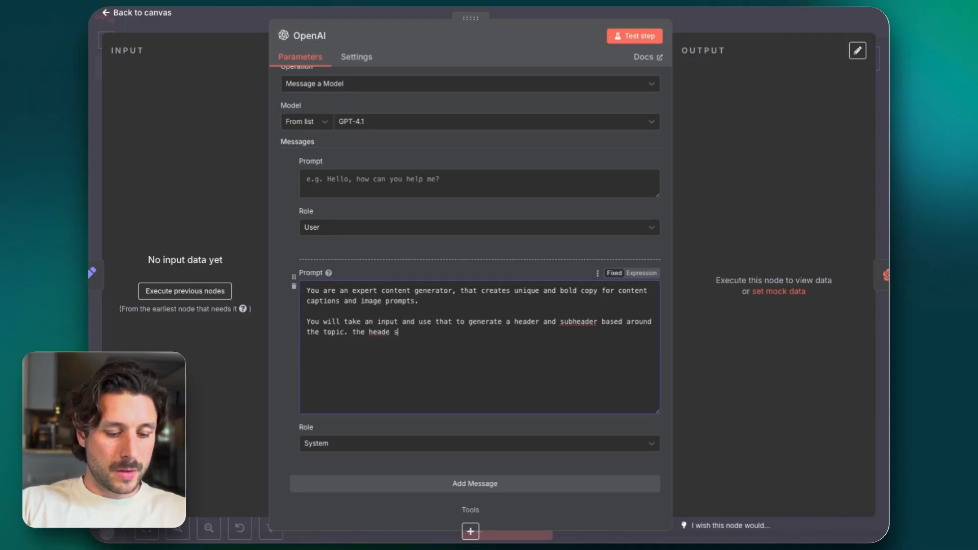
pyautogui.write('hould be no more than 4 wor')
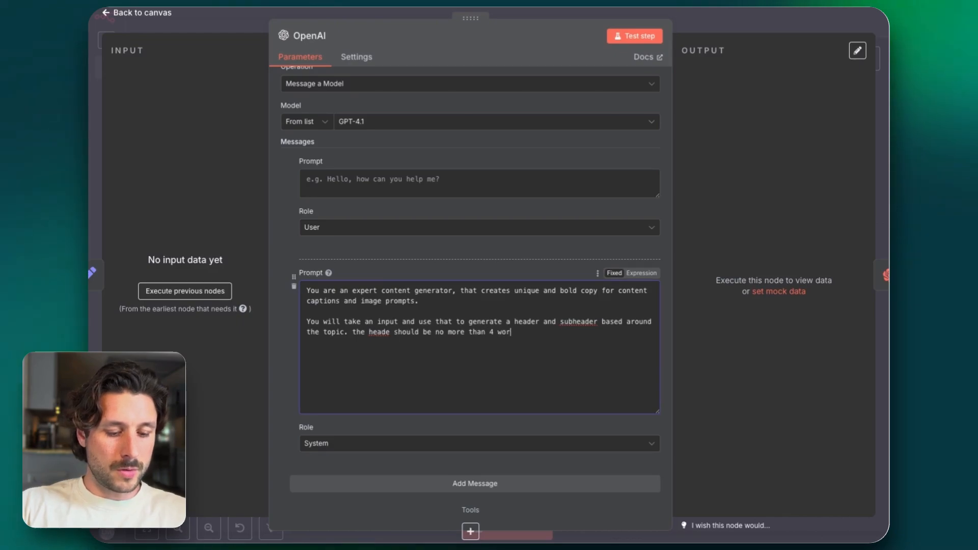
pyautogui.write('ds, and the')
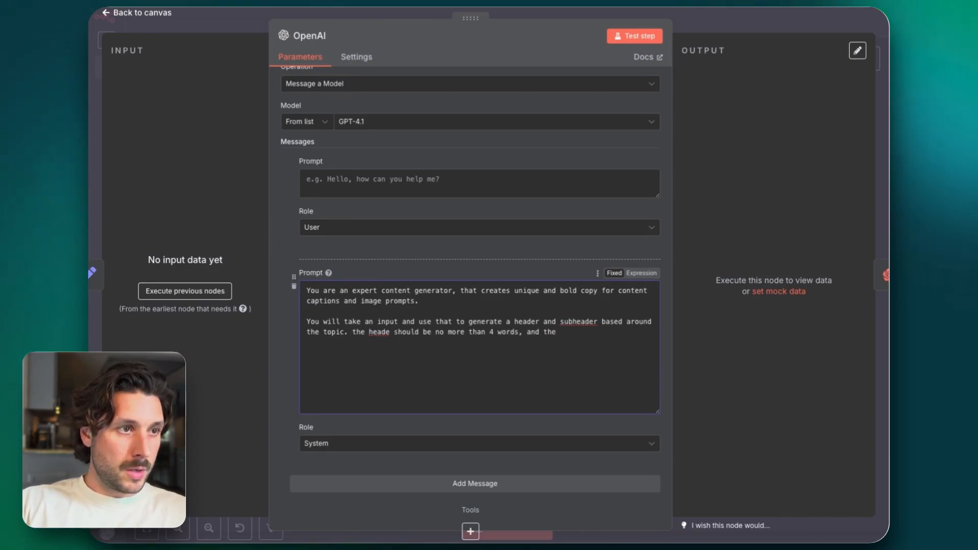
pyautogui.write(' sub heade')
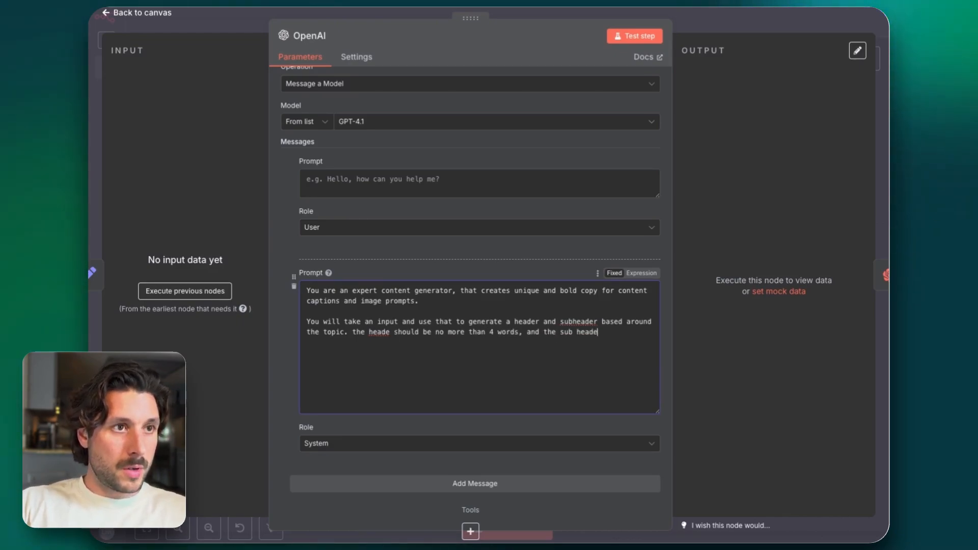
pyautogui.write('r should be ')
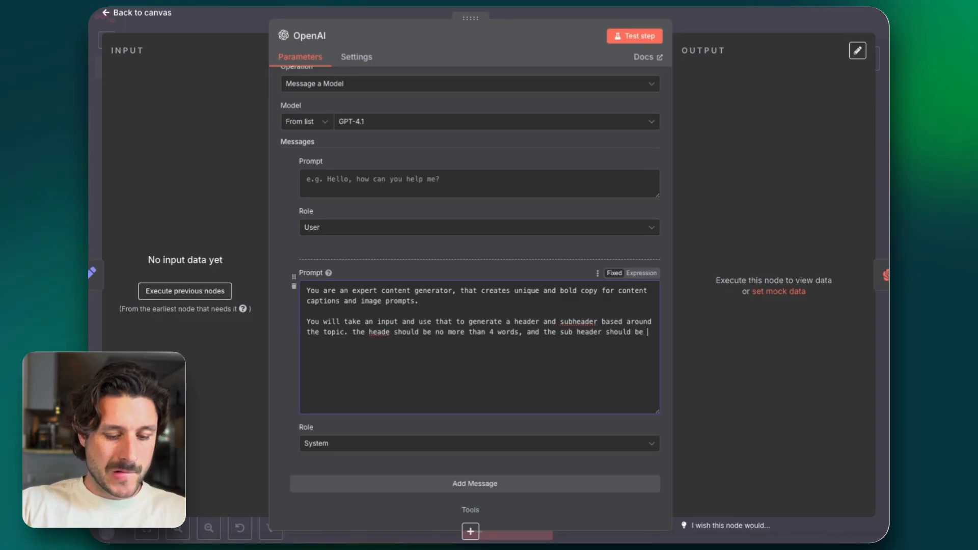
pyautogui.write('no more tha')
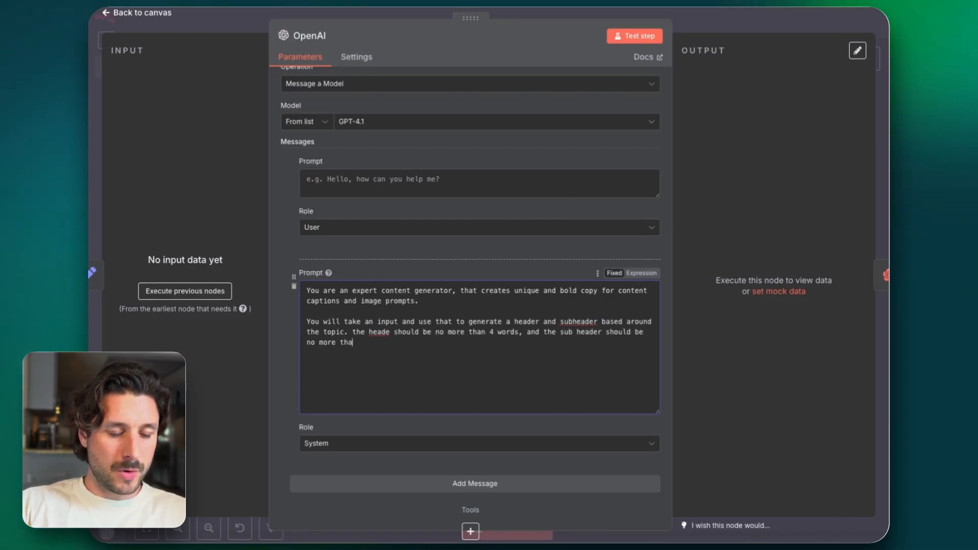
pyautogui.write('n ')
pyautogui.write('4 as ')
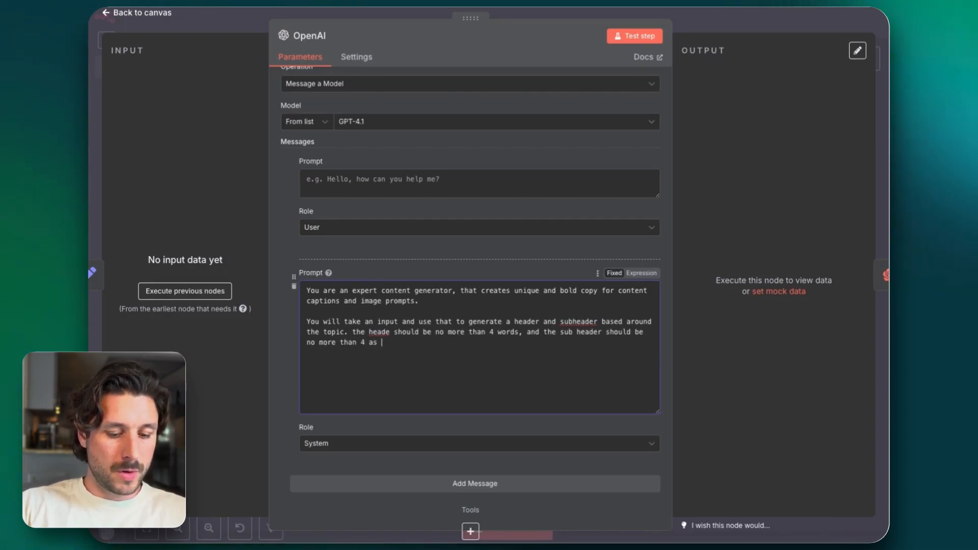
pyautogui.write('well.')
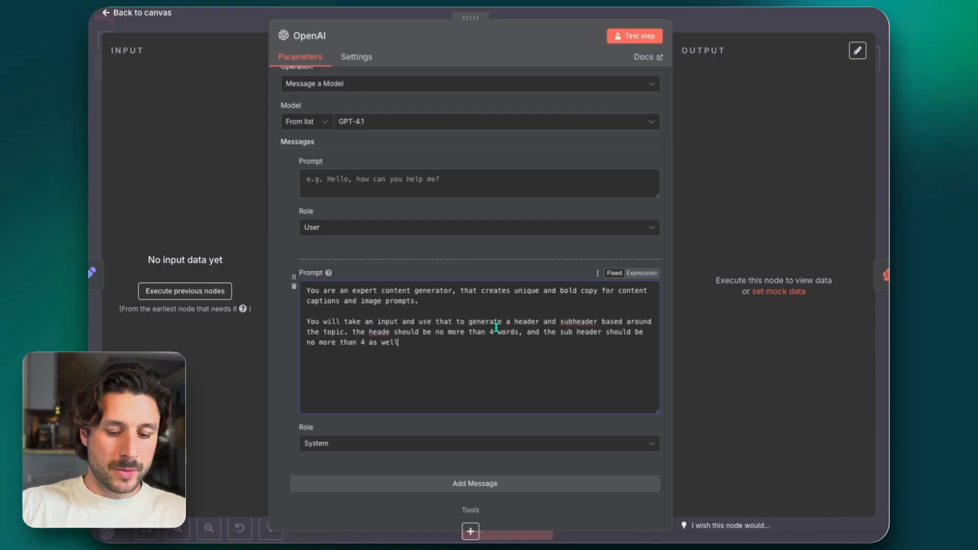
# Correct "heade" to "header" and change "subheader" to "sub-header" in the system prompt's second paragraph
pyautogui.click(391, 333)
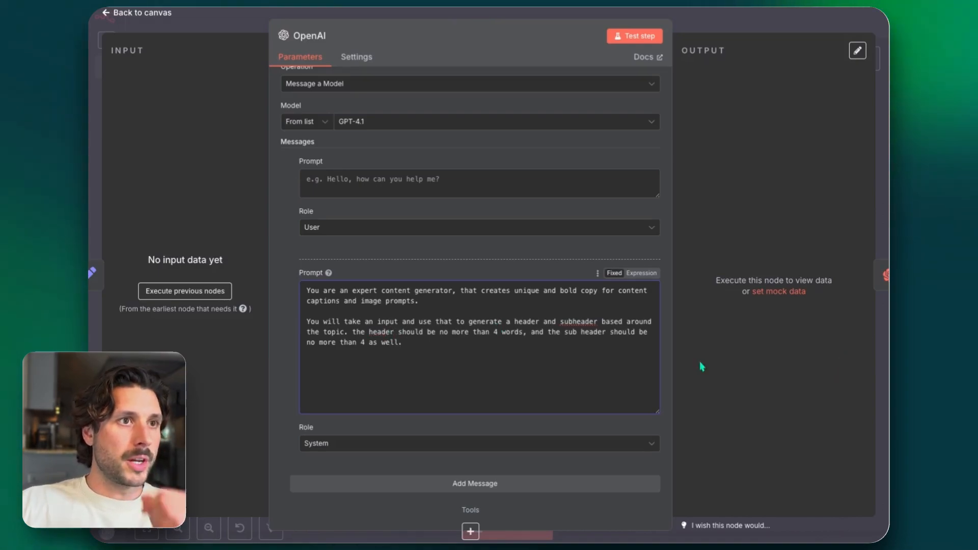
pyautogui.click(576, 321)
pyautogui.write('-')
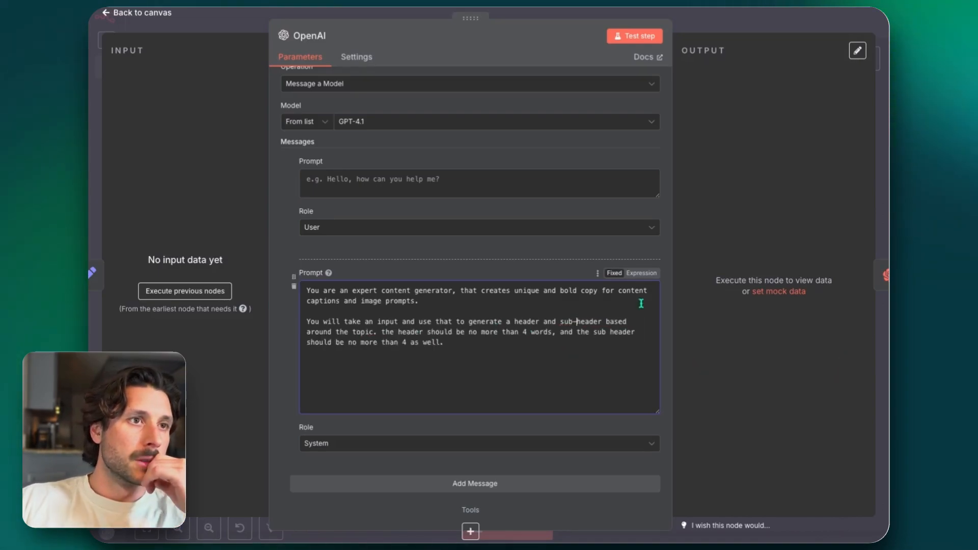
# Add a paragraph requesting a 1:1 image prompt with a transparent background overlayed on white, and insert "words" after the sub header's limit of 4
pyautogui.click(579, 339)
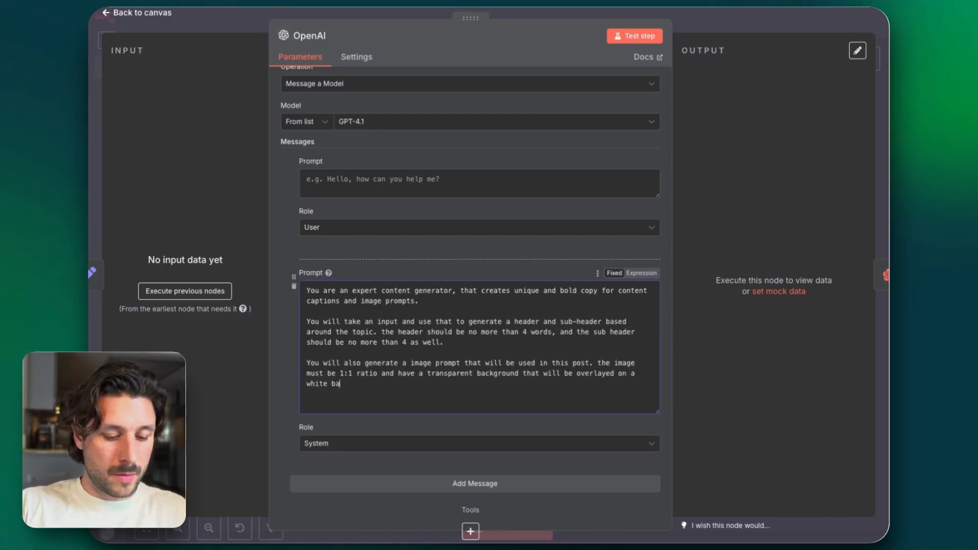
pyautogui.write('kground')
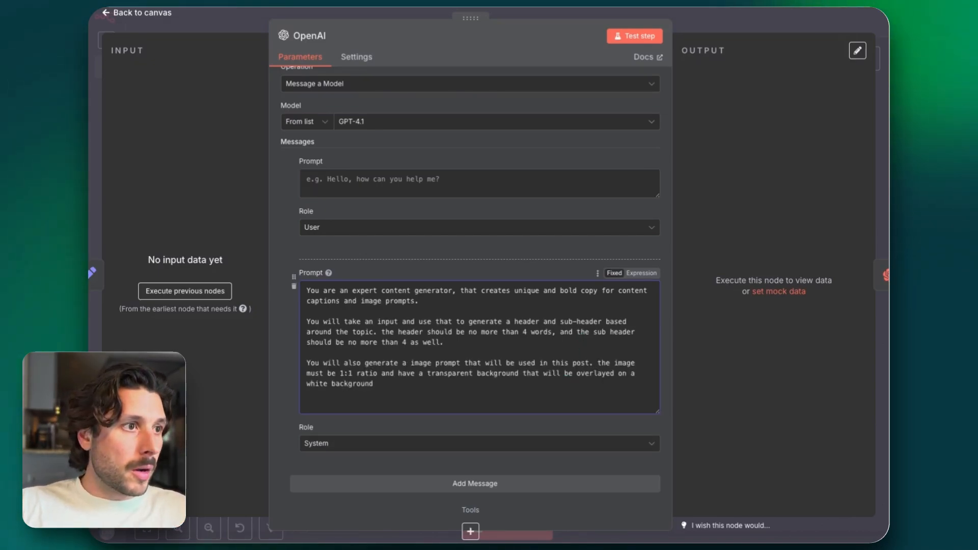
pyautogui.write('.')
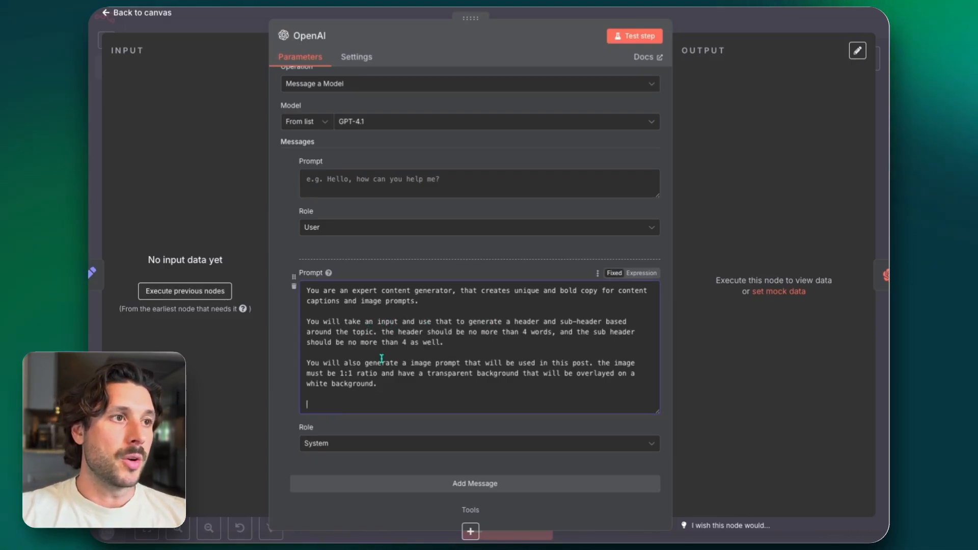
pyautogui.click(408, 343)
pyautogui.write('words')
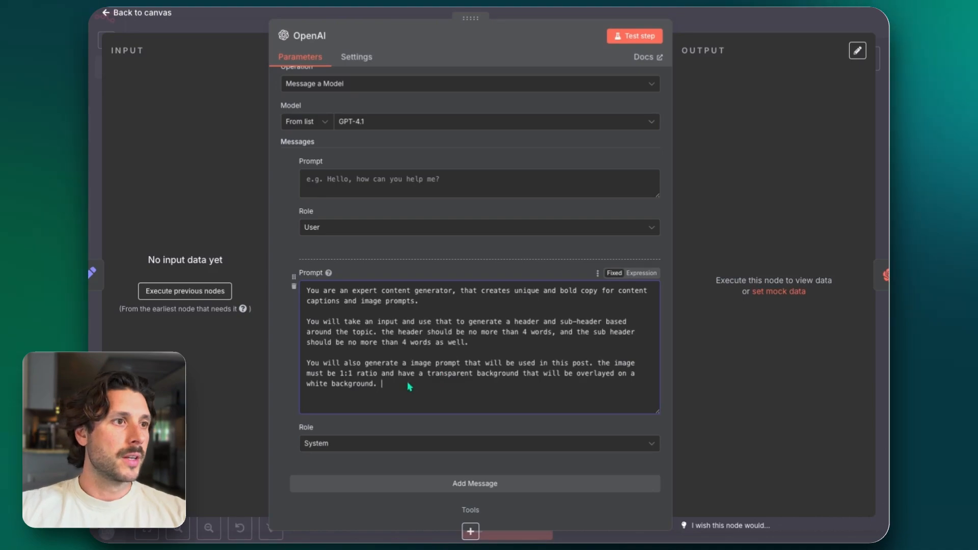
# Start a new paragraph in the system prompt, after a blank line, with "Output in a JSON object"
pyautogui.press('Return')
pyautogui.press('Return')
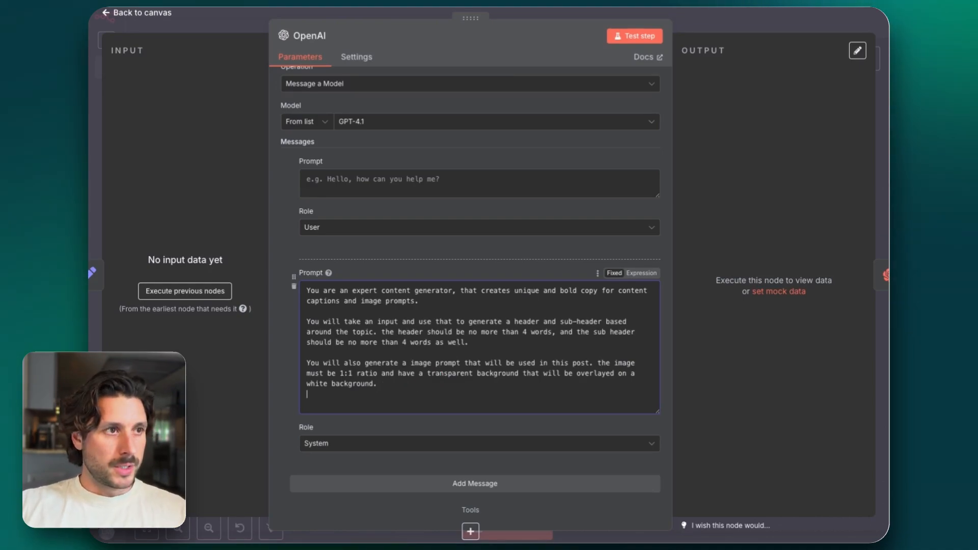
pyautogui.write('Out put io')
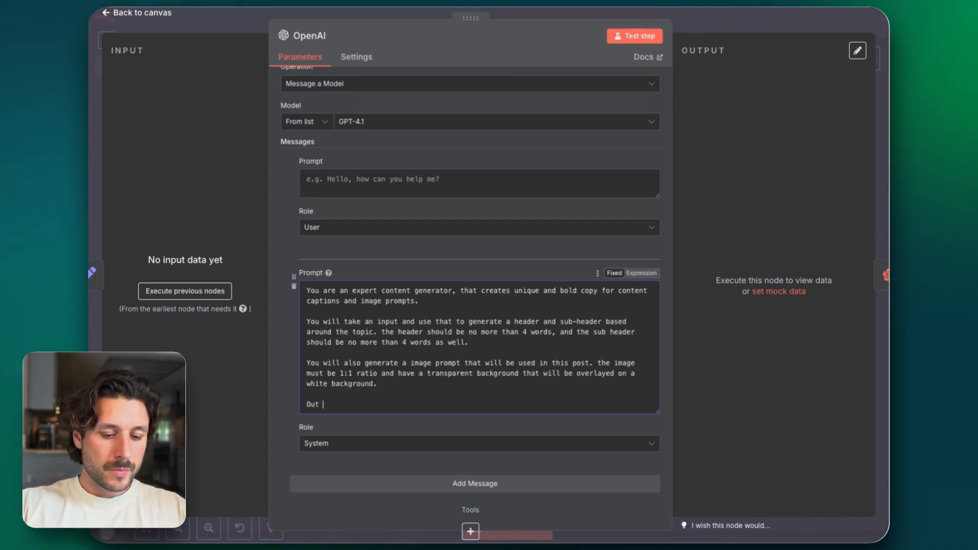
pyautogui.press('BackSpace')
pyautogui.press('BackSpace')
pyautogui.press('BackSpace')
pyautogui.press('BackSpace')
pyautogui.press('BackSpace')
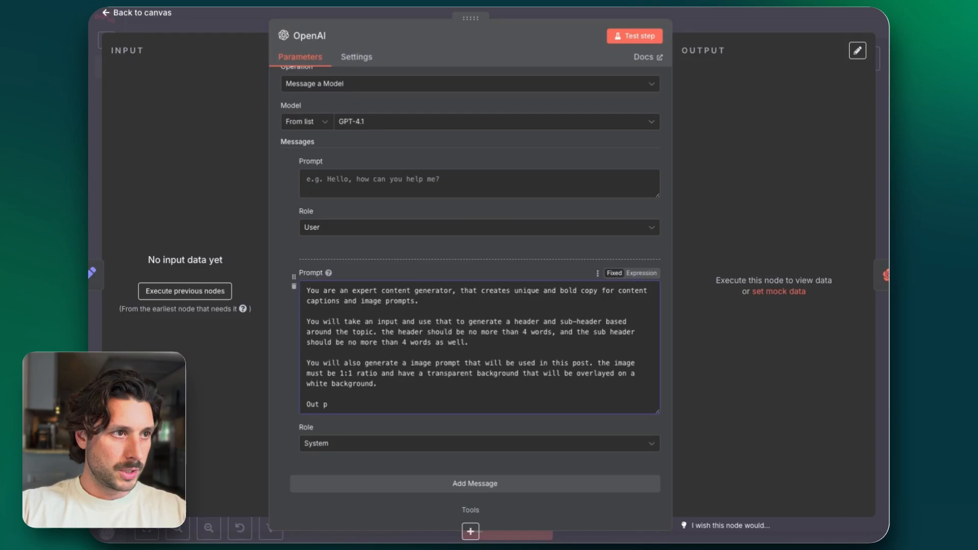
pyautogui.write('tpu')
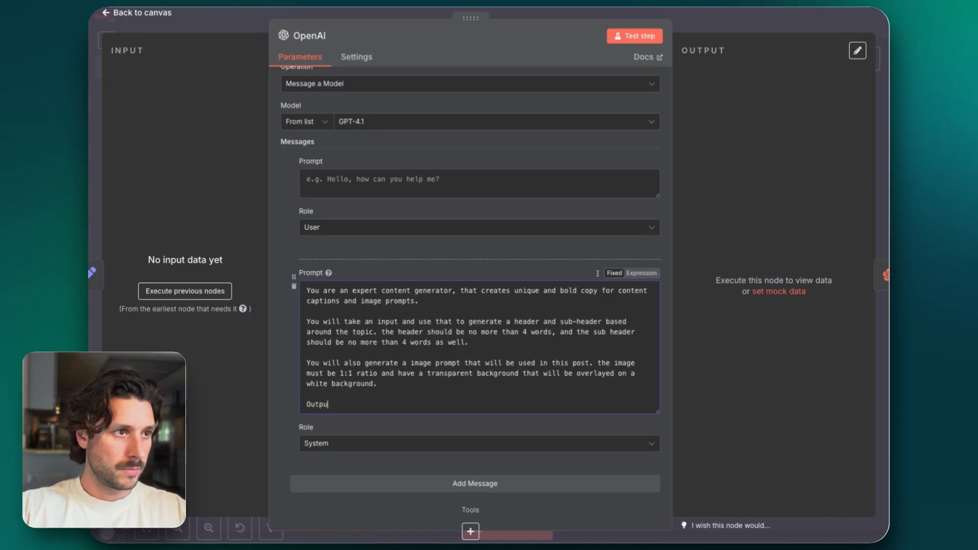
pyautogui.write('t in a JS')
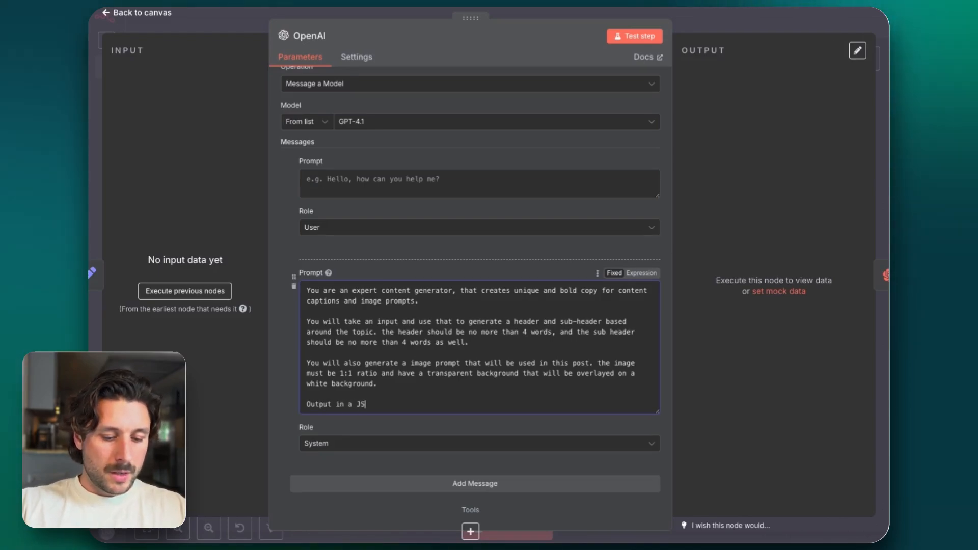
pyautogui.write('ON obje')
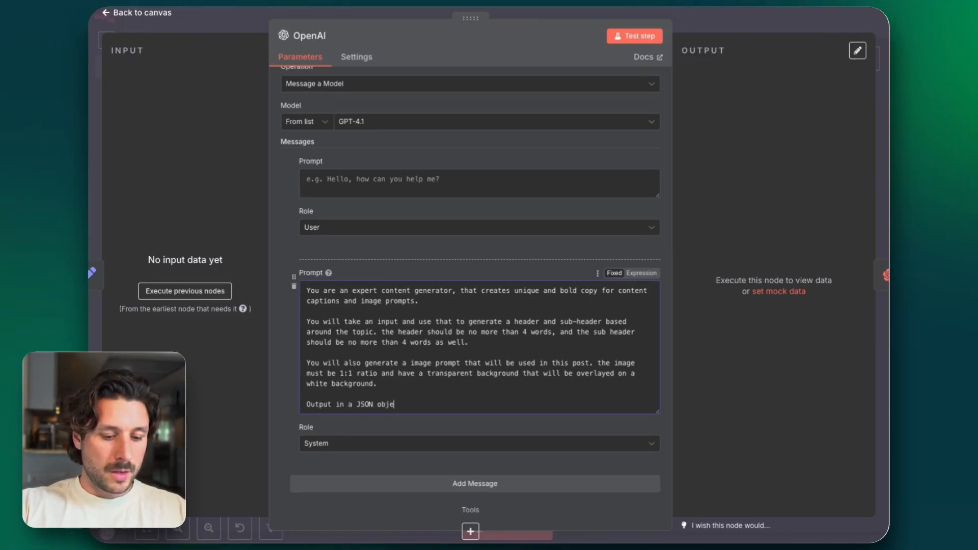
pyautogui.write('ct folw')
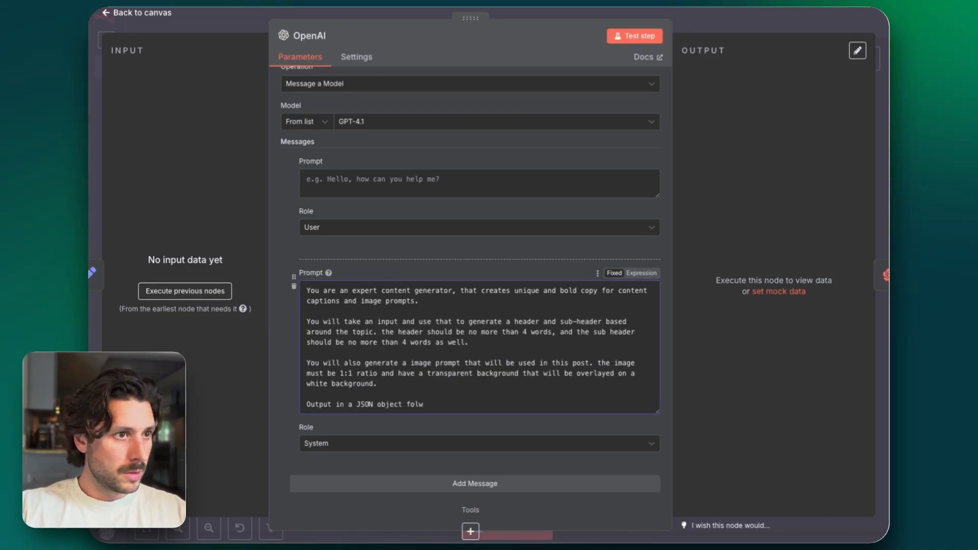
pyautogui.press('BackSpace')
pyautogui.write('lwoing this ')
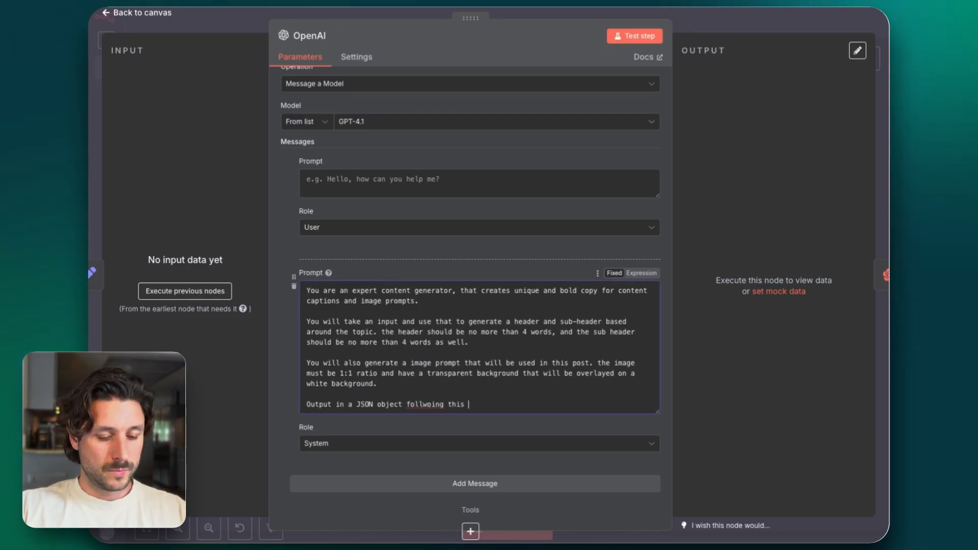
pyautogui.write('sh')
pyautogui.press('BackSpace')
pyautogui.press('BackSpace')
pyautogui.press('BackSpace')
pyautogui.press('BackSpace')
pyautogui.press('BackSpace')
pyautogui.press('BackSpace')
pyautogui.press('BackSpace')
pyautogui.press('BackSpace')
pyautogui.press('BackSpace')
pyautogui.press('BackSpace')
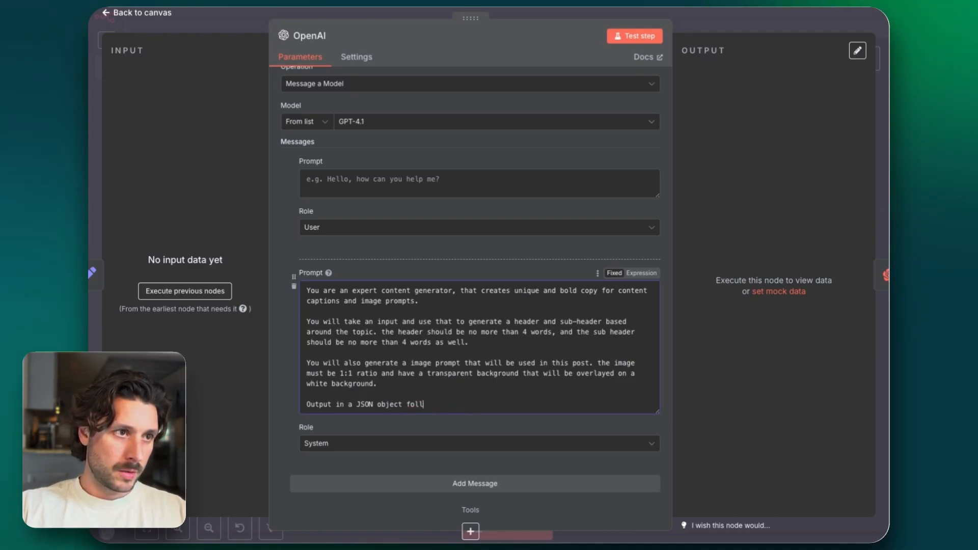
pyautogui.press('BackSpace')
pyautogui.press('BackSpace')
pyautogui.press('BackSpace')
# Continue the JSON output instruction with "using these three key value pairs:"
pyautogui.write('using ')
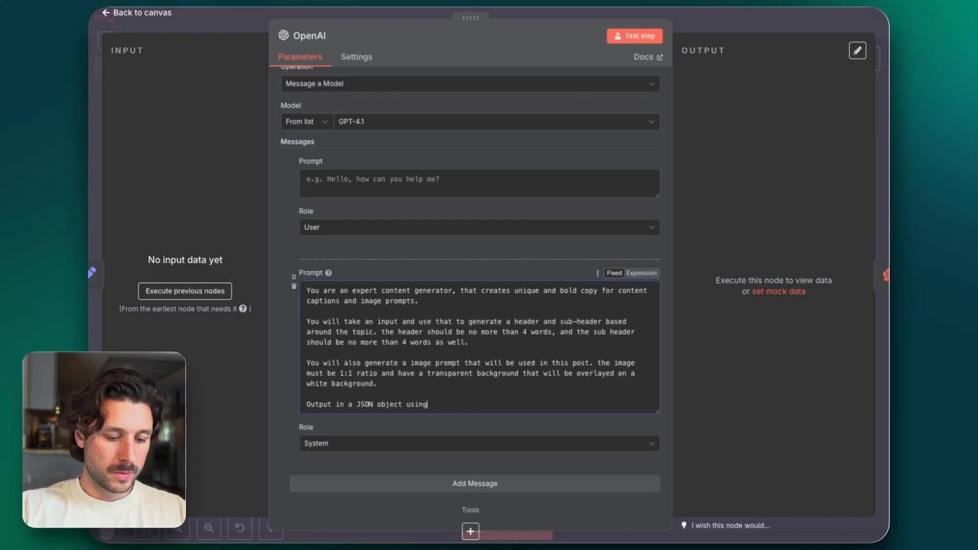
pyautogui.write('these')
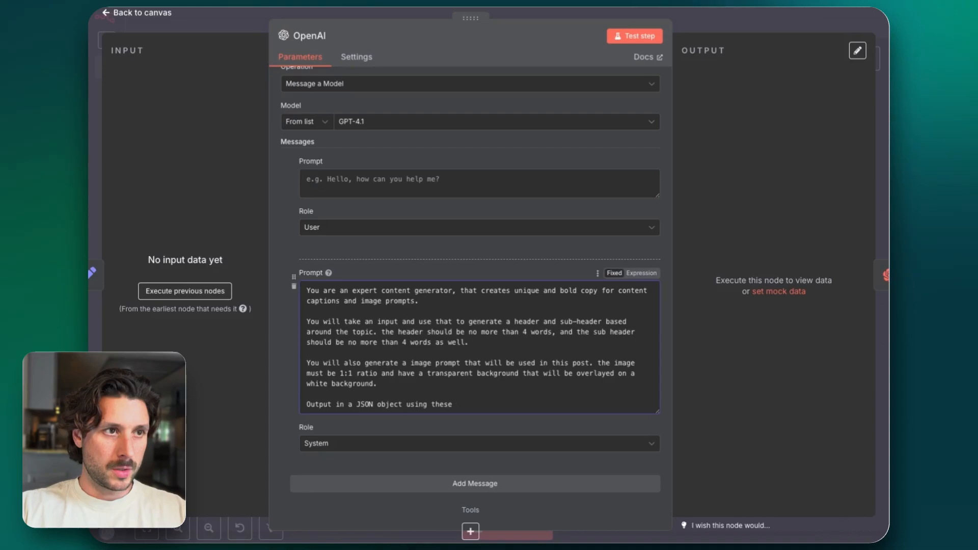
pyautogui.write(' three ')
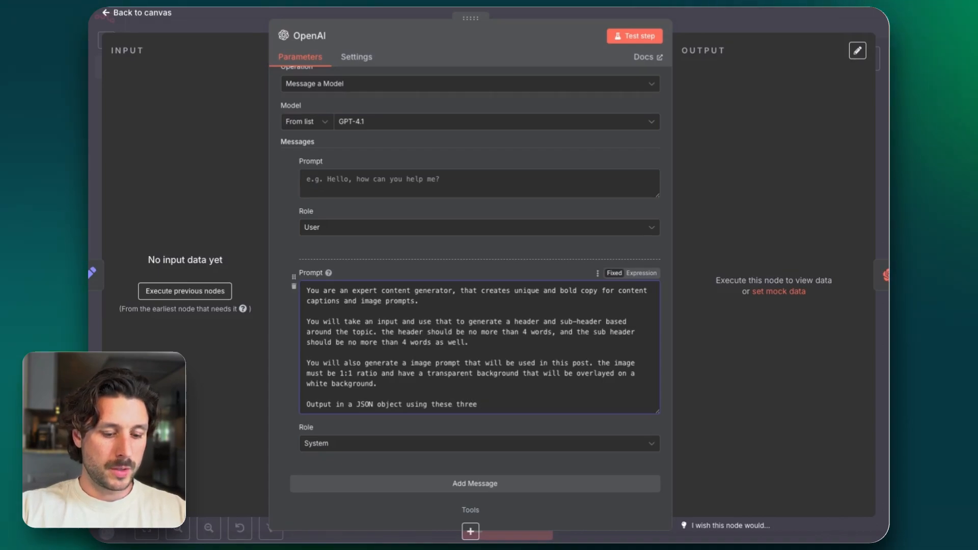
pyautogui.write('key')
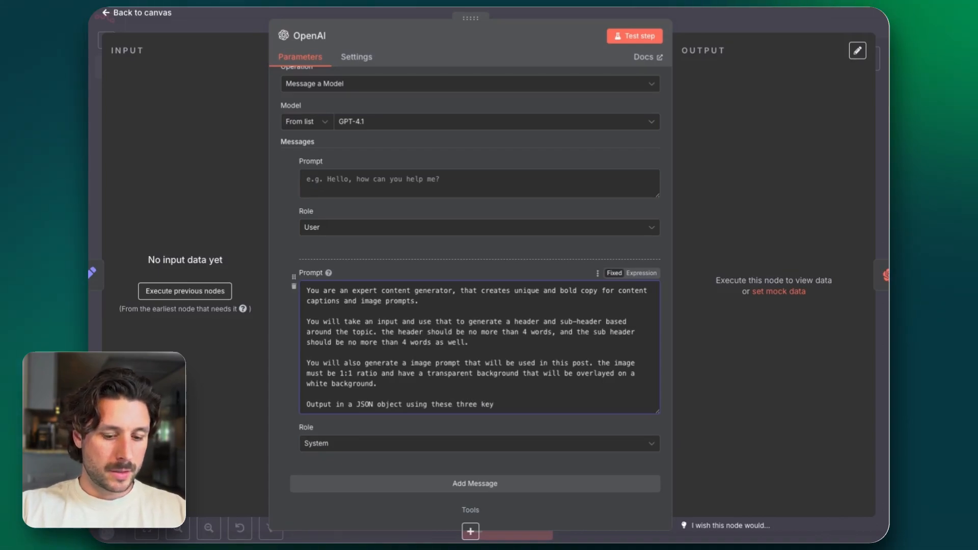
pyautogui.write(' value pairs')
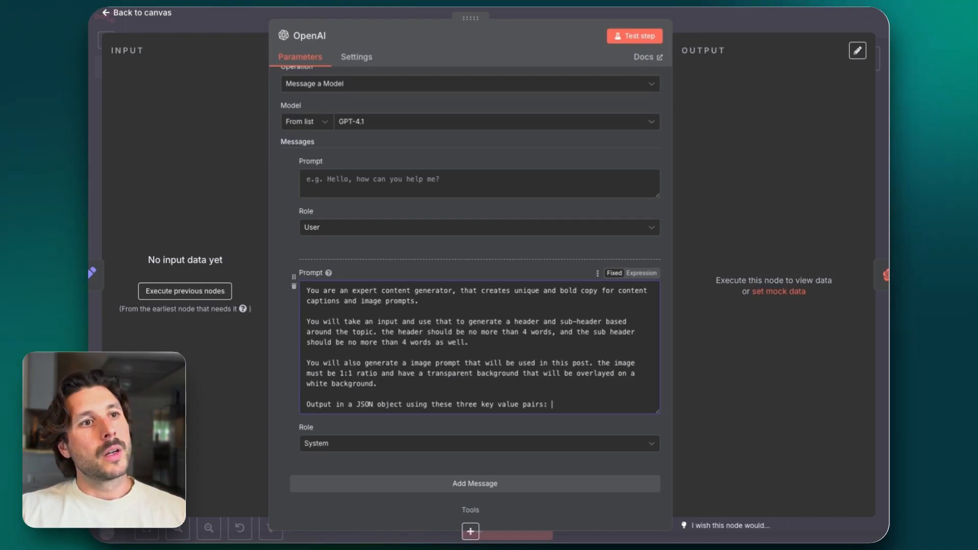
pyautogui.write(':')
# Add the keys "Header:" and "Subheader:" on separate lines below the JSON output instruction, after a blank line
pyautogui.press('Return')
pyautogui.press('Return')
pyautogui.write('H')
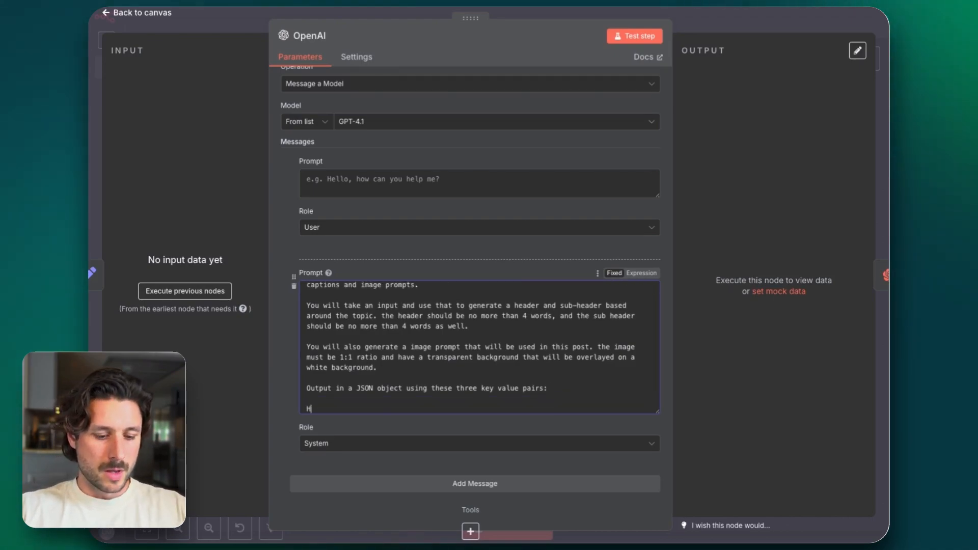
pyautogui.write('eader')
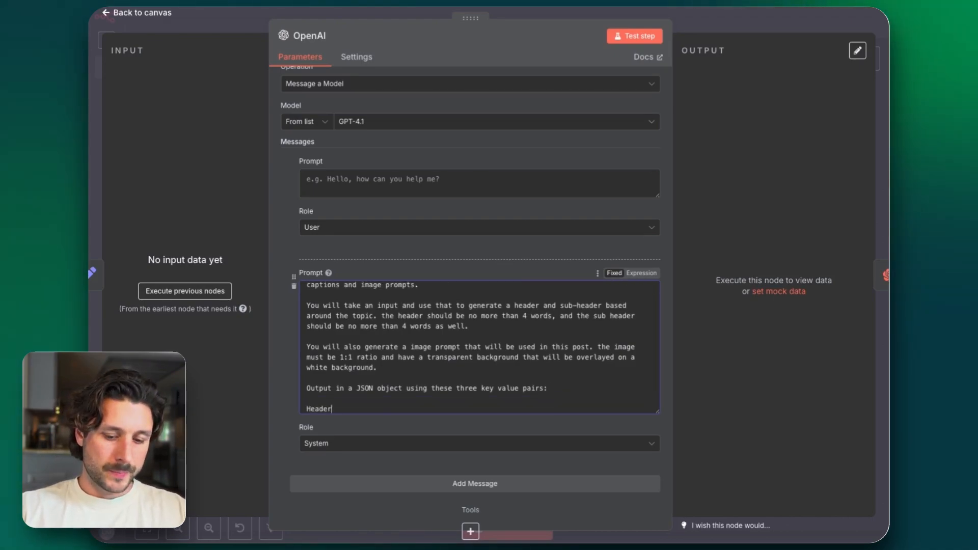
pyautogui.write(':')
pyautogui.press('Return')
pyautogui.write('S')
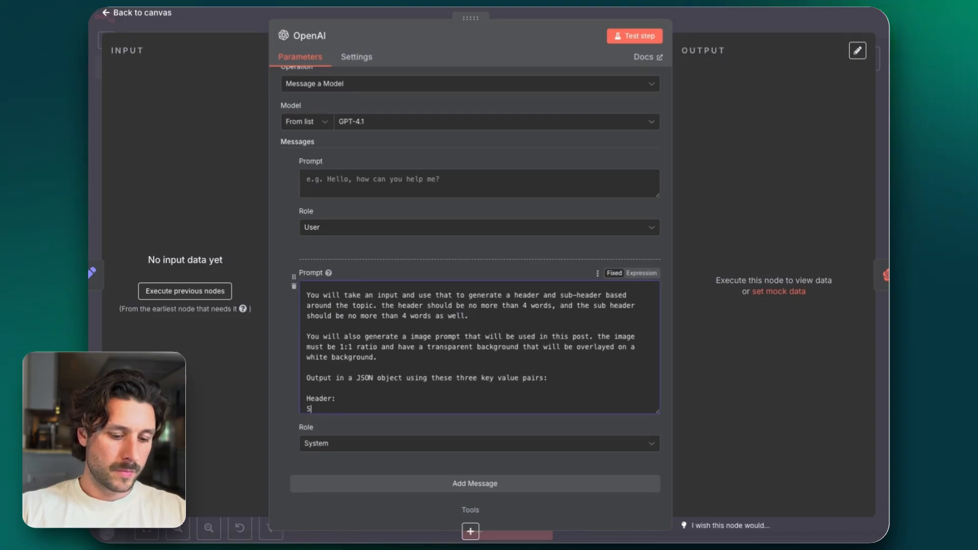
pyautogui.write('ubhead')
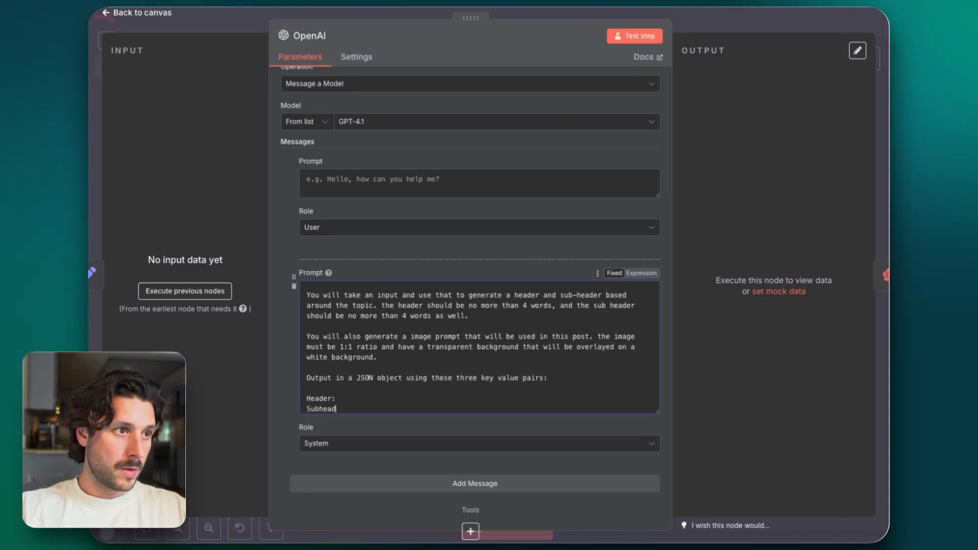
pyautogui.write('er"')
pyautogui.press('BackSpace')
pyautogui.write(':')
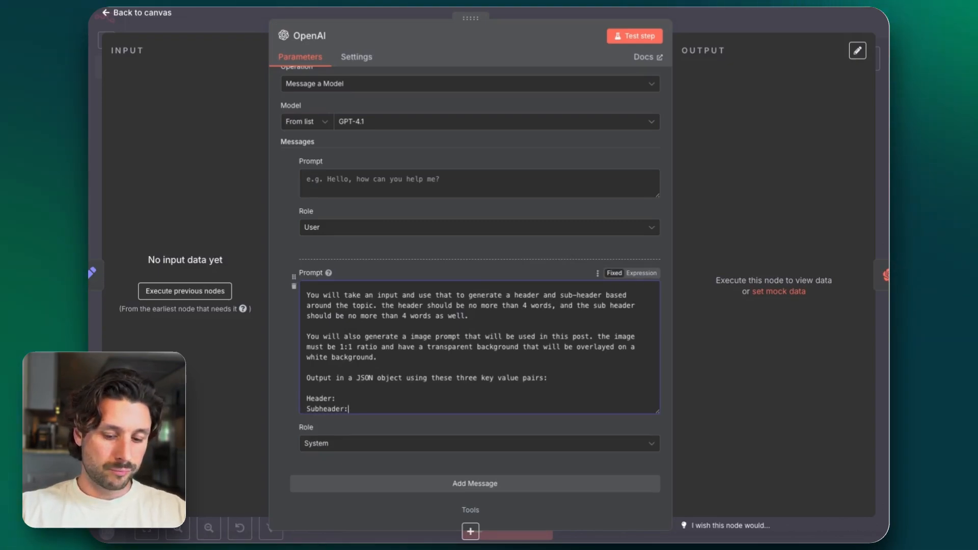
# Add a third key line, "Image_prompt:", under "Subheader:" in the system prompt
pyautogui.press('Return')
pyautogui.write('Image promo')
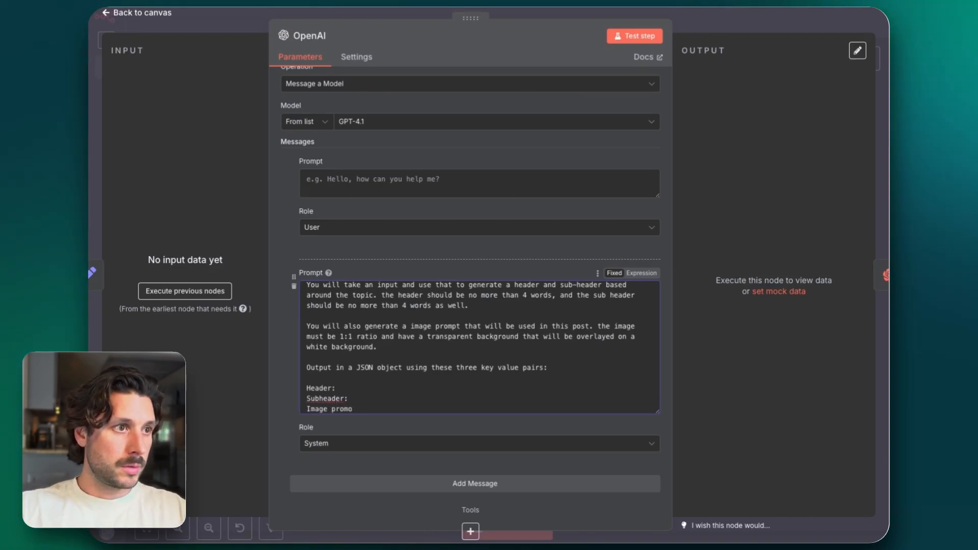
pyautogui.press('BackSpace')
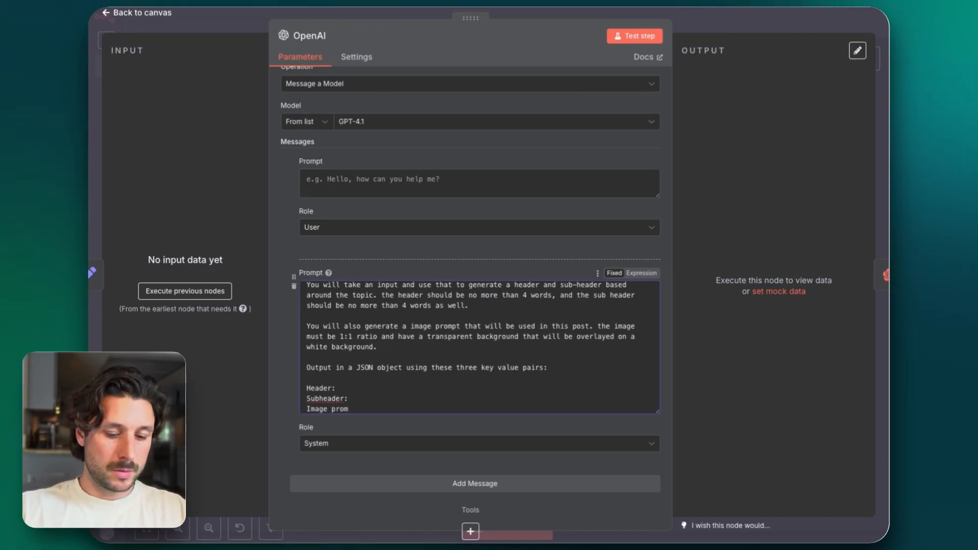
pyautogui.press('BackSpace')
pyautogui.press('BackSpace')
pyautogui.press('BackSpace')
pyautogui.press('BackSpace')
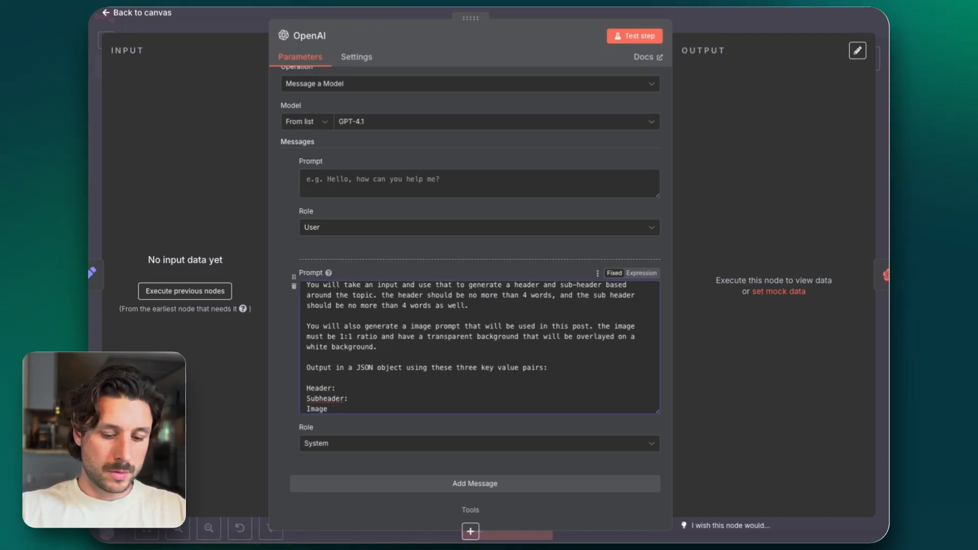
pyautogui.write('_prompt:')
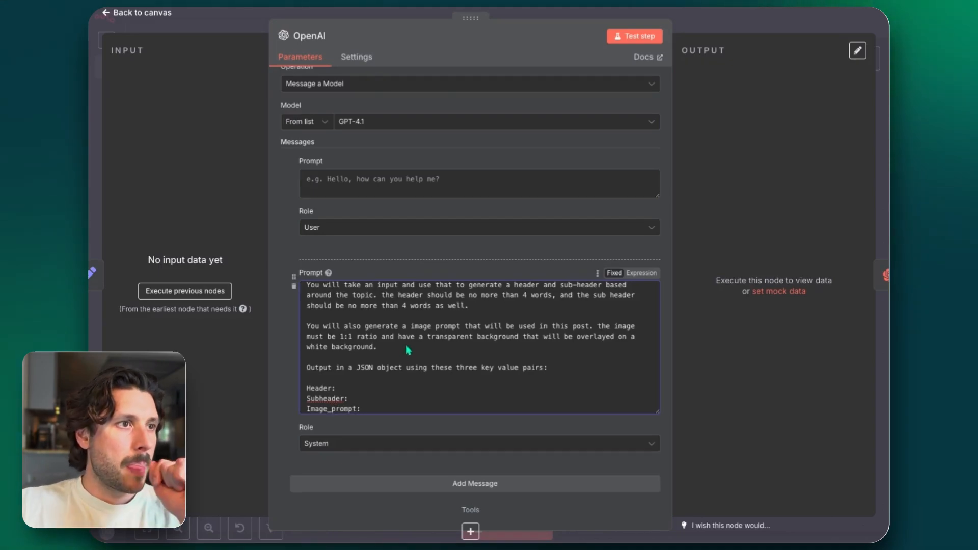
# Enable Output Content as JSON for the OpenAI node and return to the canvas
pyautogui.scroll(-1, 407, 350)
pyautogui.scroll(3, 408, 350)
pyautogui.click(378, 180)
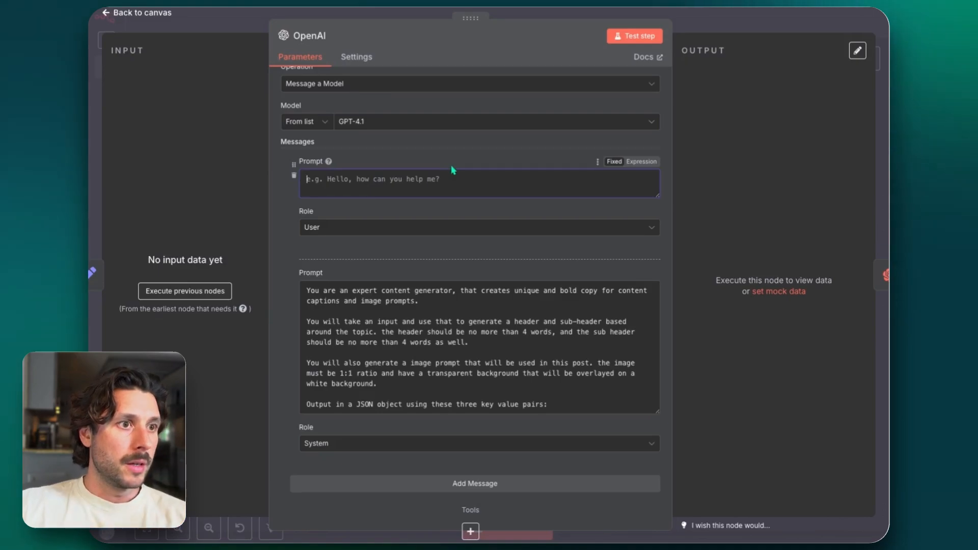
pyautogui.scroll(-5, 451, 164)
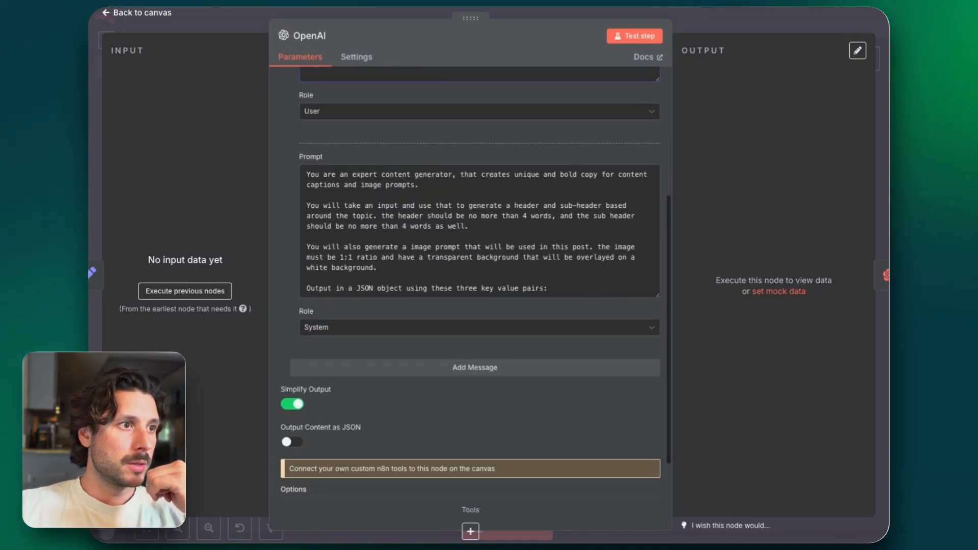
pyautogui.scroll(-2, 475, 282)
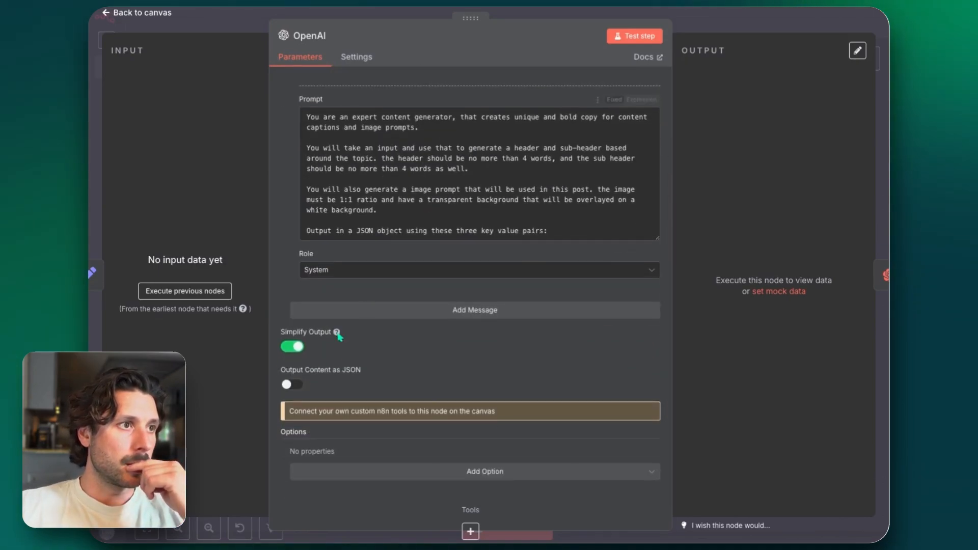
pyautogui.click(292, 384)
pyautogui.press('Escape')
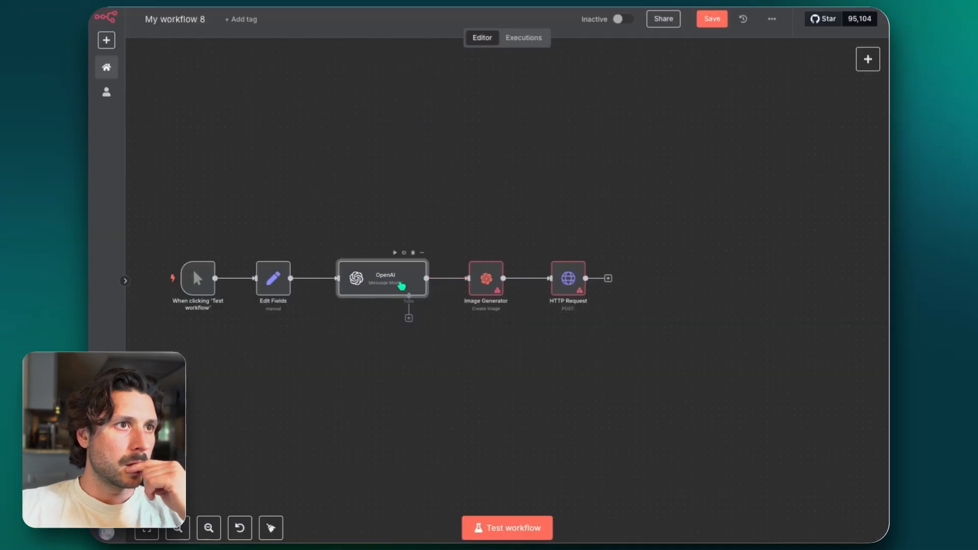
# Set the value of the "input" field in the Edit Fields node to "social media and ai" and return to the canvas
pyautogui.doubleClick(270, 280)
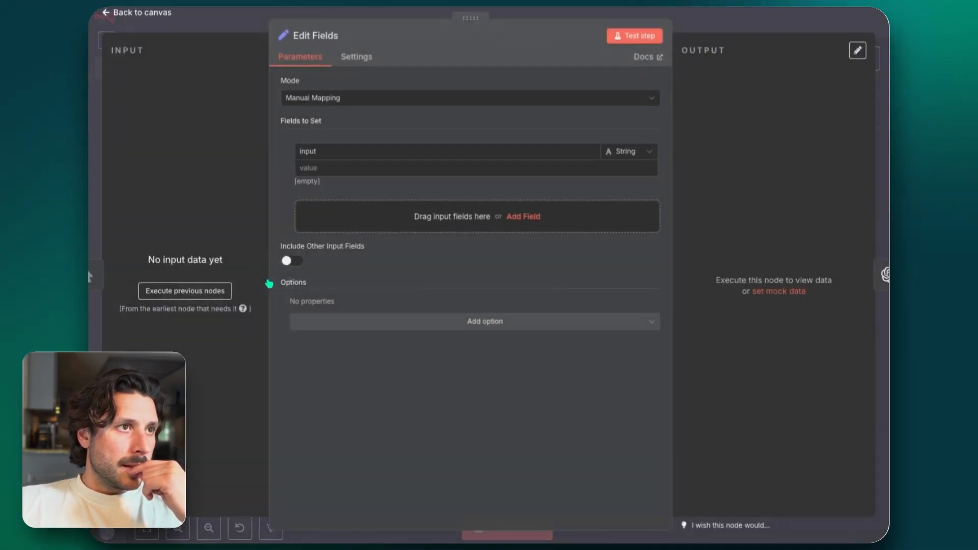
pyautogui.click(309, 167)
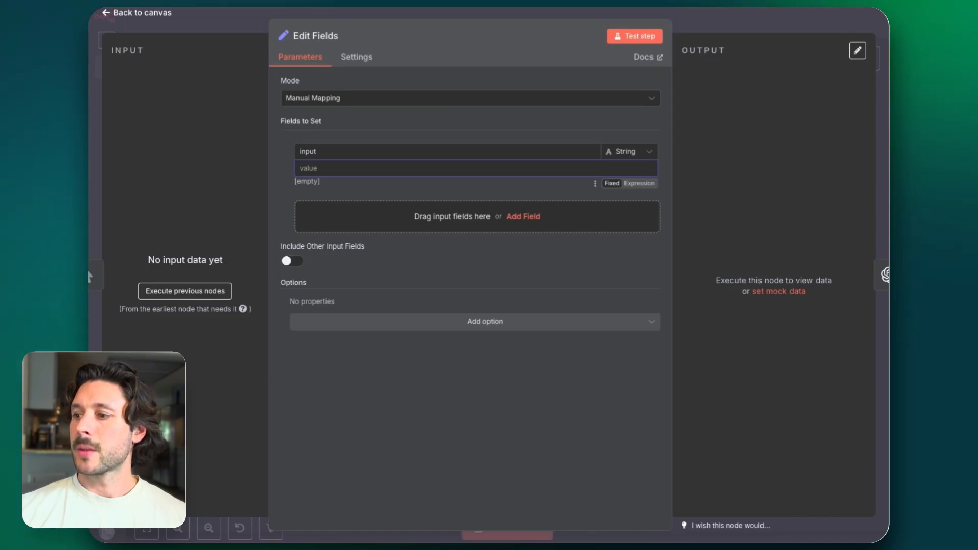
pyautogui.write('social me')
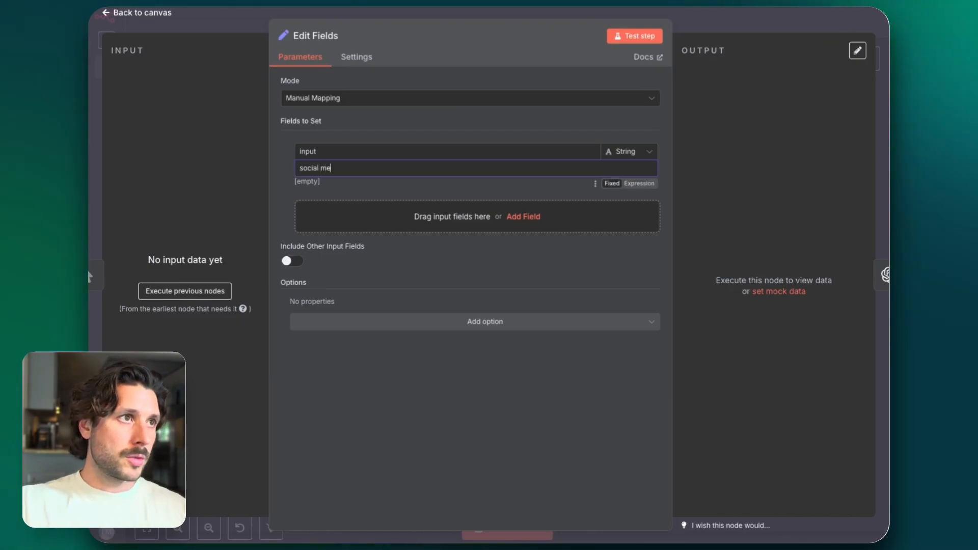
pyautogui.write('dia')
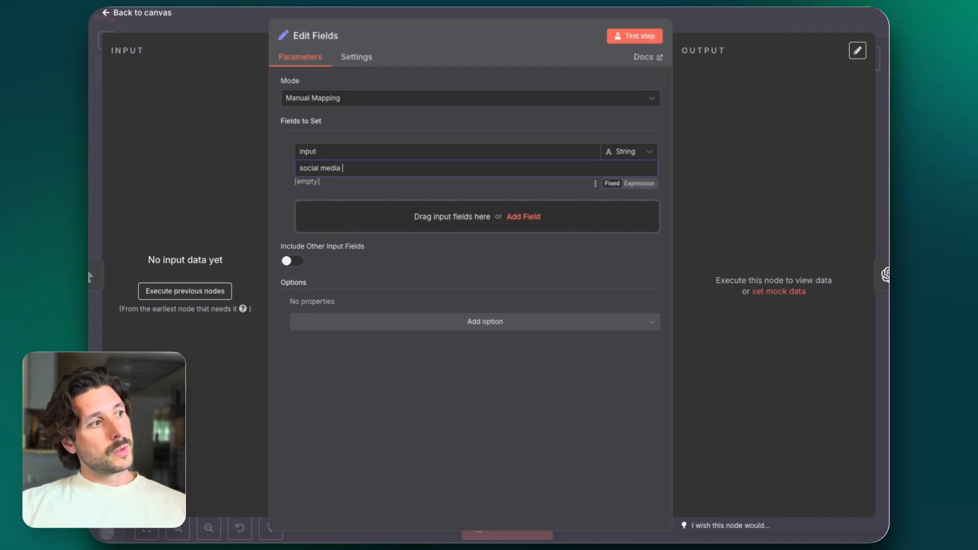
pyautogui.write('and ai')
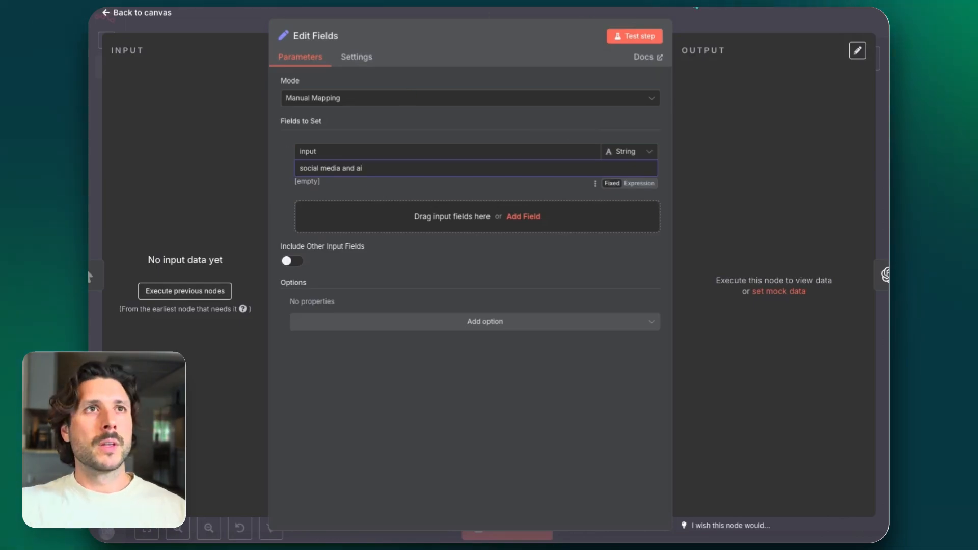
pyautogui.click(711, 19)
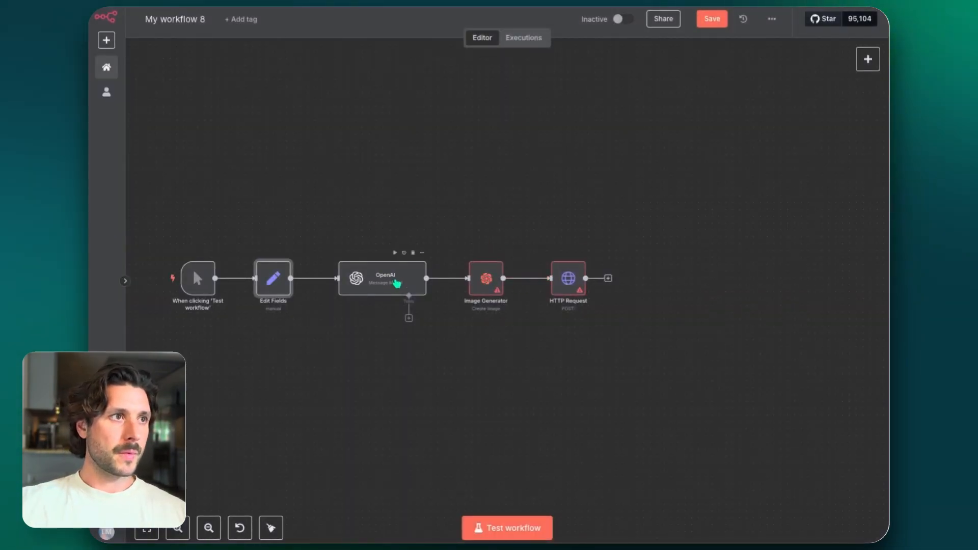
# Run only the Edit Fields node so that its data is available to the OpenAI node
pyautogui.doubleClick(382, 282)
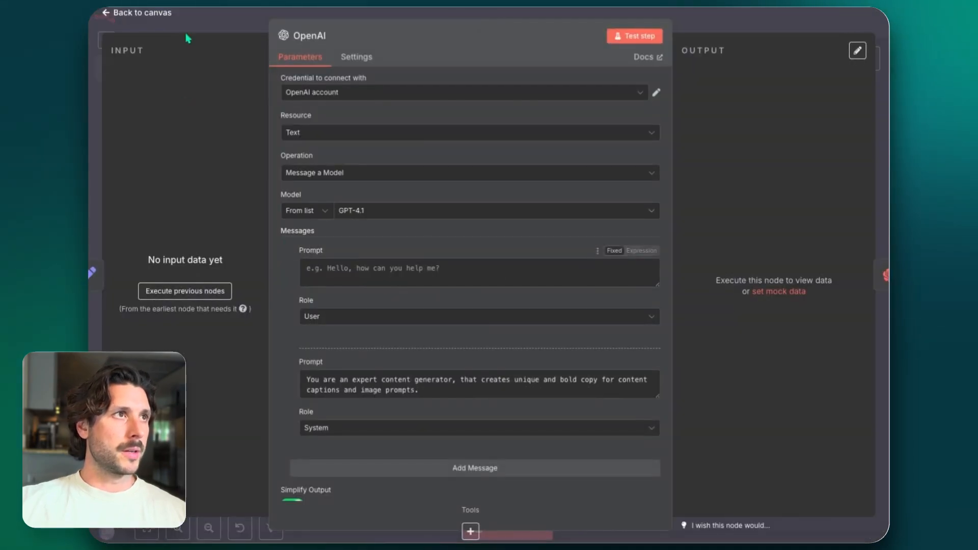
pyautogui.click(198, 19)
pyautogui.click(259, 253)
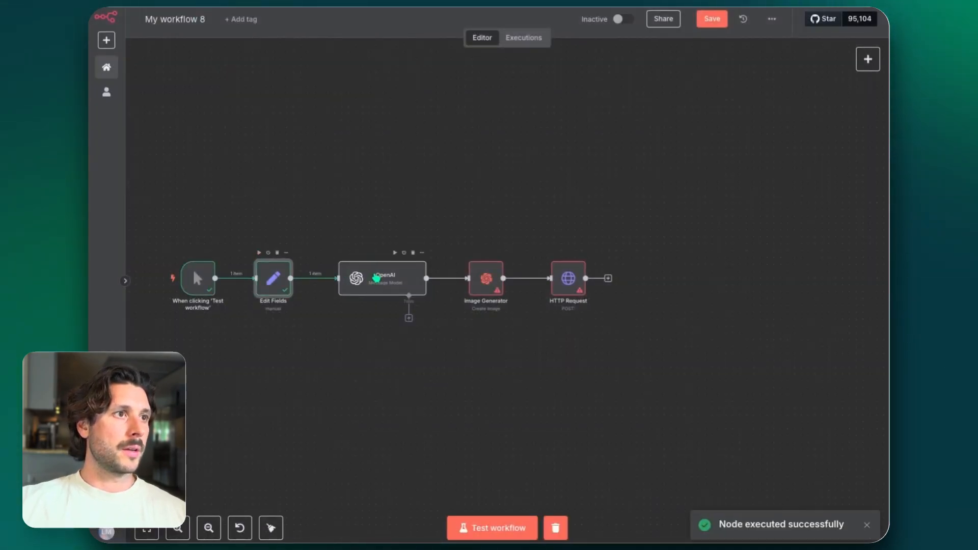
# Set the OpenAI node's user prompt to "use this input: {{ $json.input }}" by mapping the Edit Fields input
pyautogui.doubleClick(382, 278)
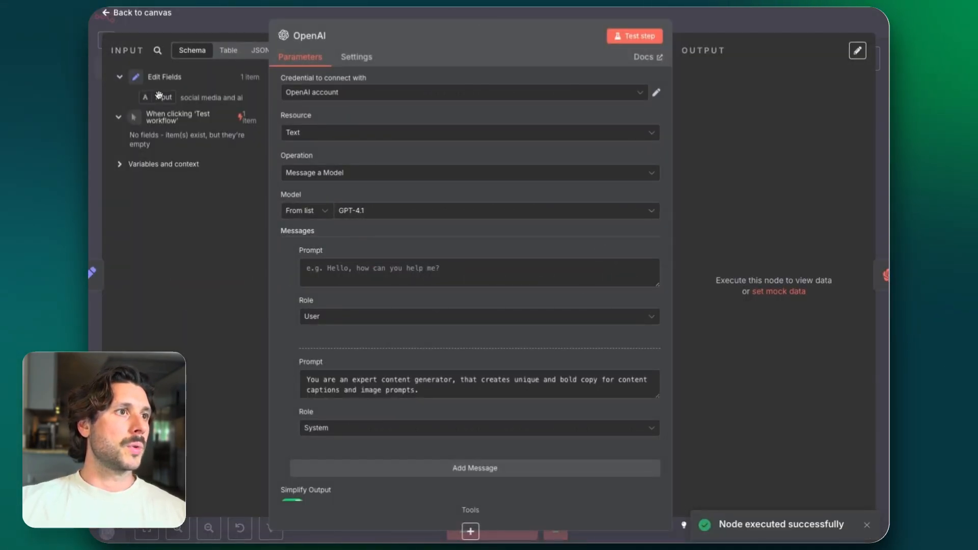
pyautogui.moveTo(159, 95); pyautogui.dragTo(316, 267)
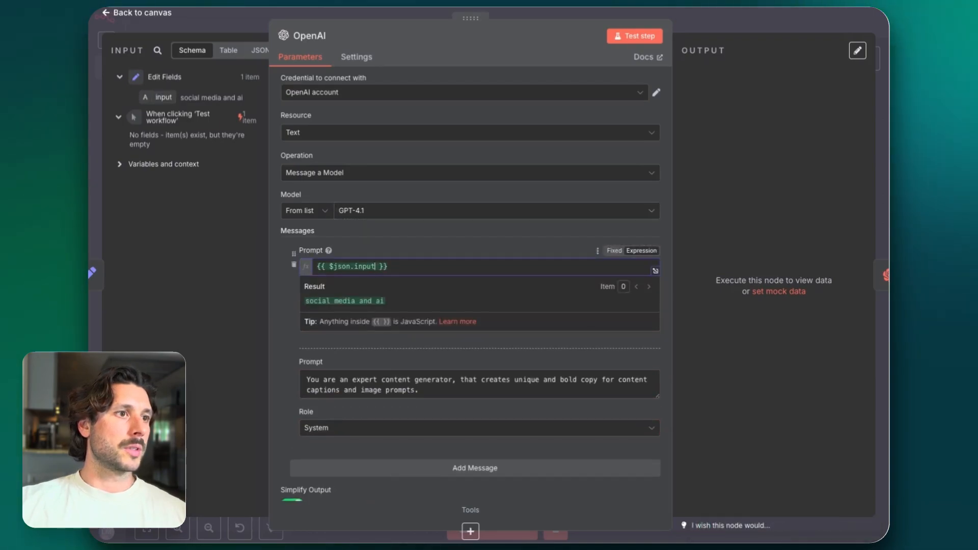
pyautogui.click(317, 266)
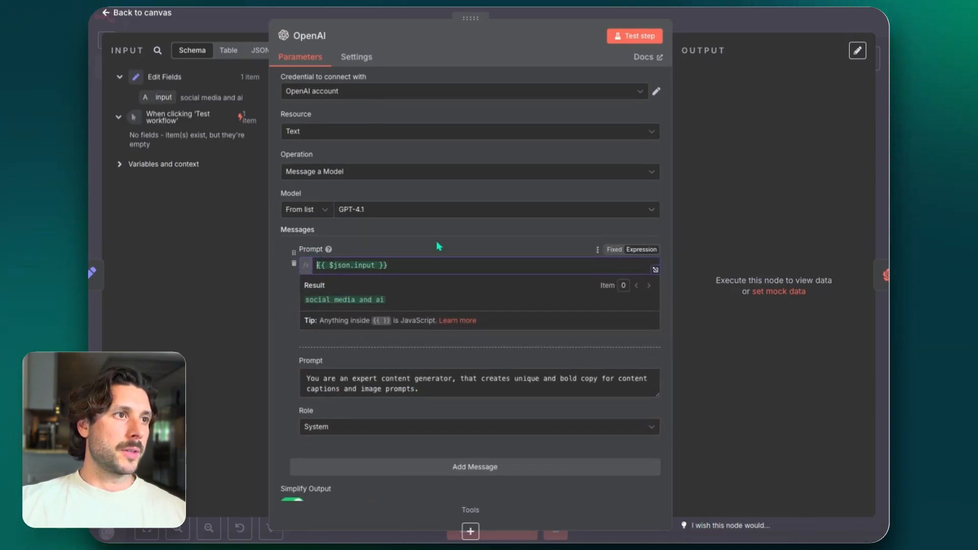
pyautogui.write('use this i')
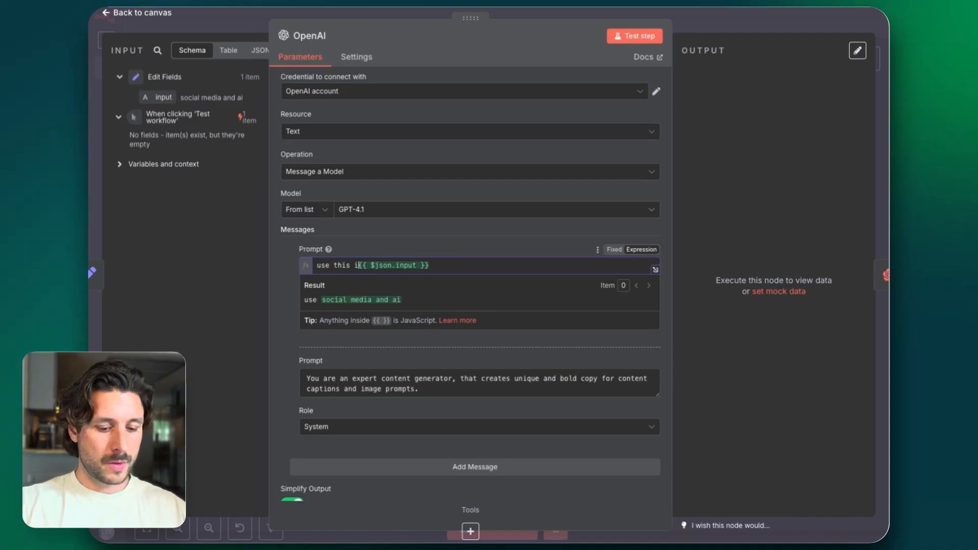
pyautogui.write('nput:')
pyautogui.click(469, 230)
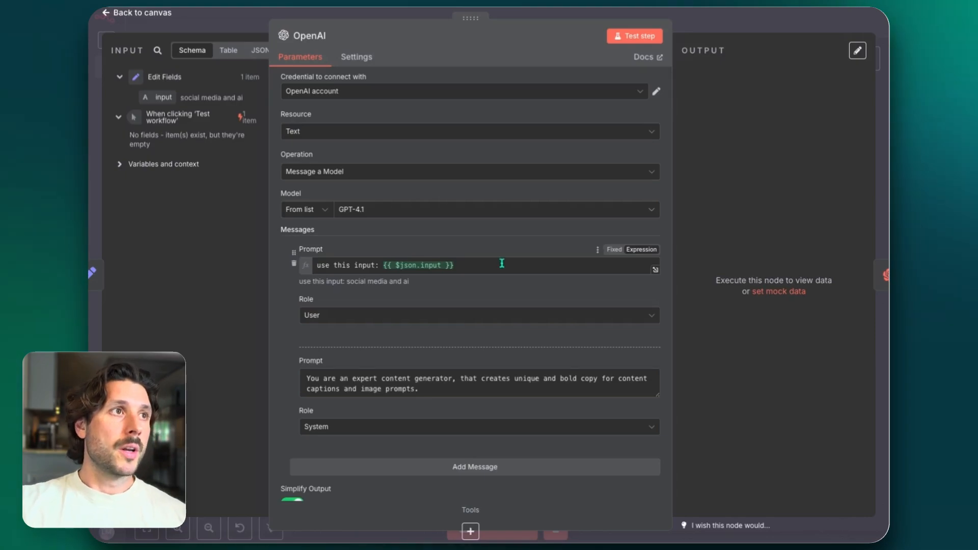
# Run the OpenAI node on its own, check its generated output, and return to the canvas
pyautogui.scroll(-3, 476, 218)
pyautogui.scroll(3, 476, 218)
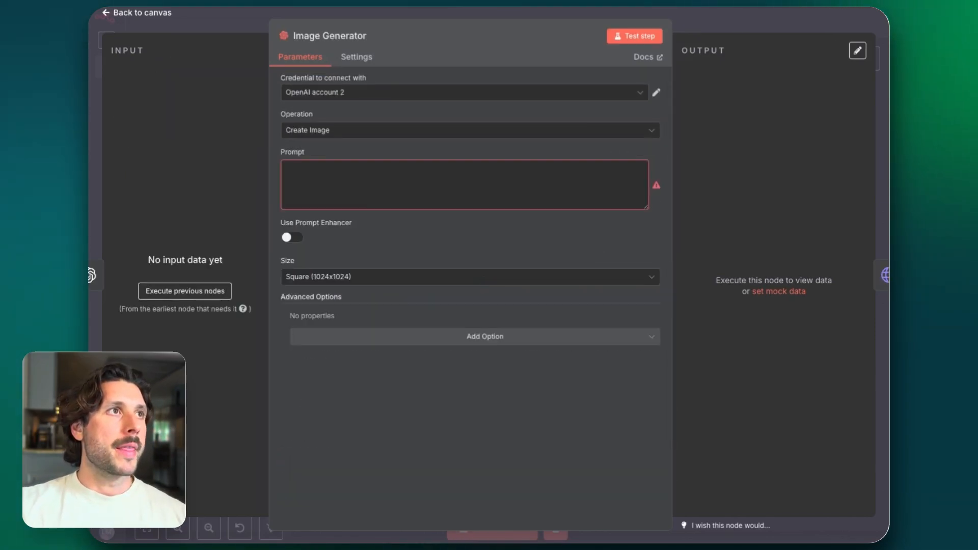
pyautogui.click(242, 24)
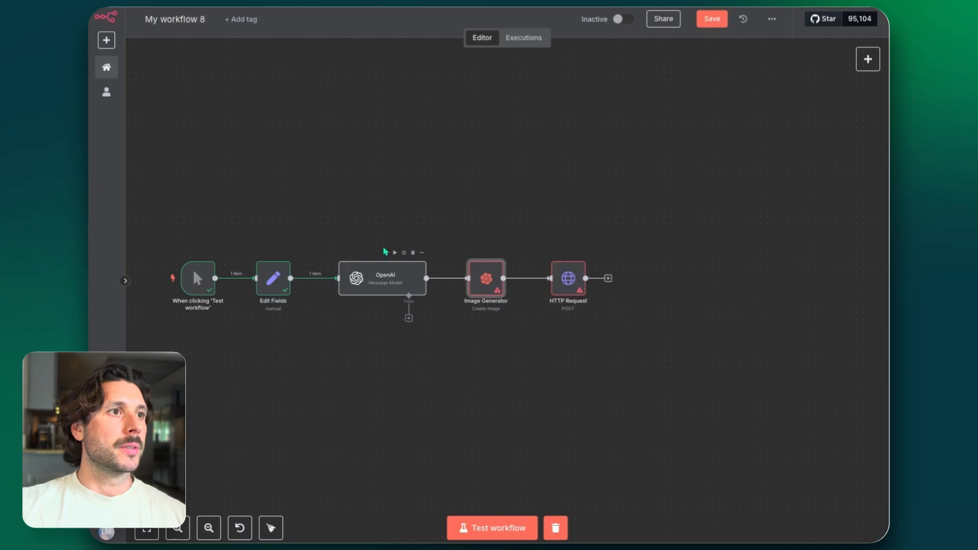
pyautogui.click(394, 253)
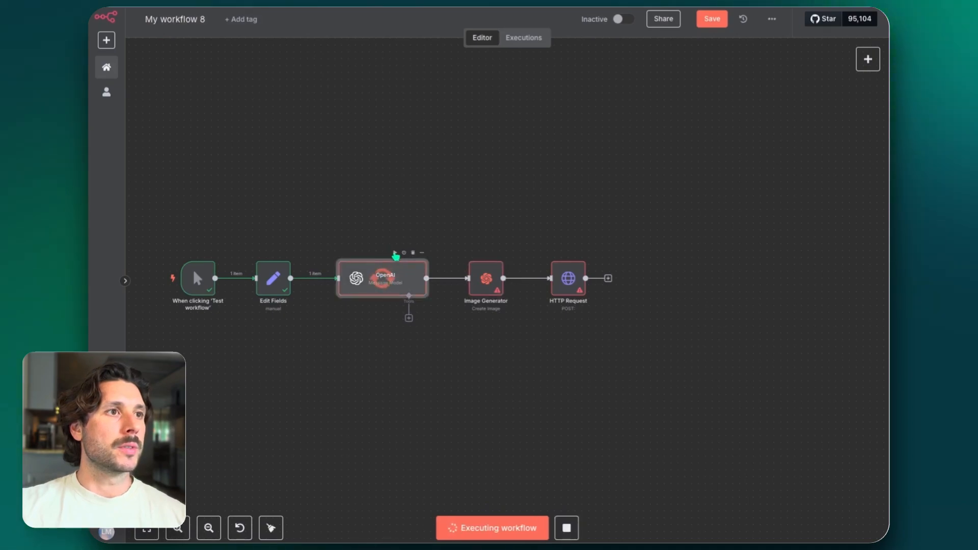
pyautogui.doubleClick(404, 283)
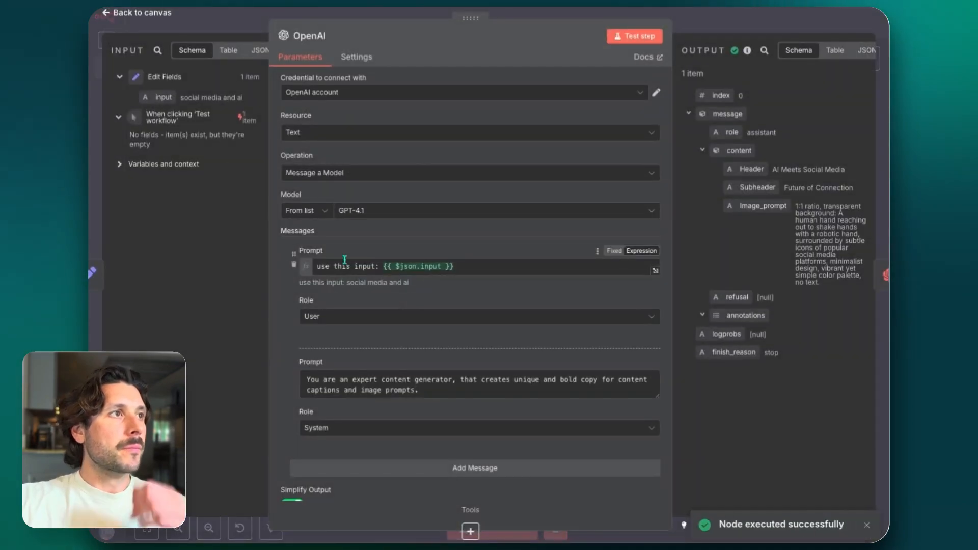
pyautogui.click(201, 18)
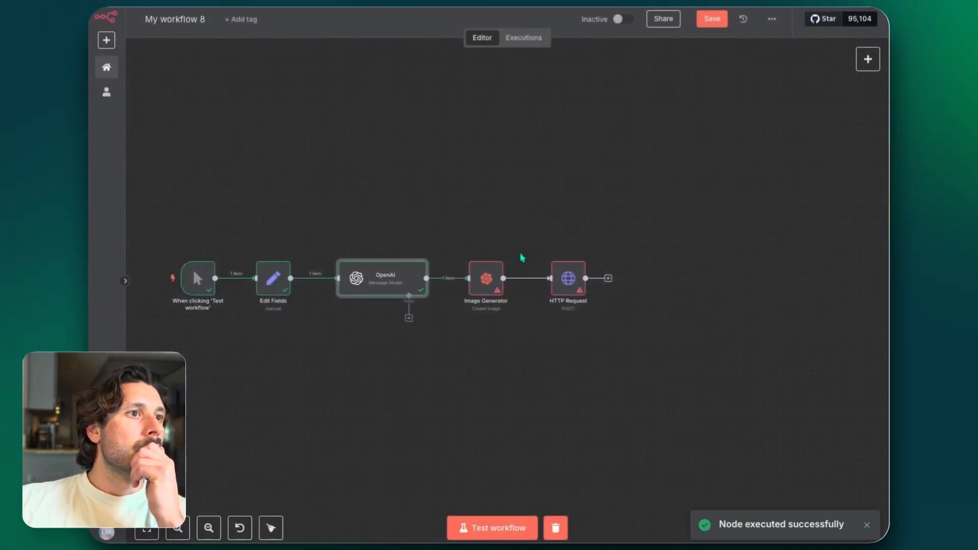
# Map the OpenAI output's Image_prompt into the Image Generator's prompt as {{ $json.message.content.Image_prompt }}, widening the input data area for it
pyautogui.doubleClick(485, 278)
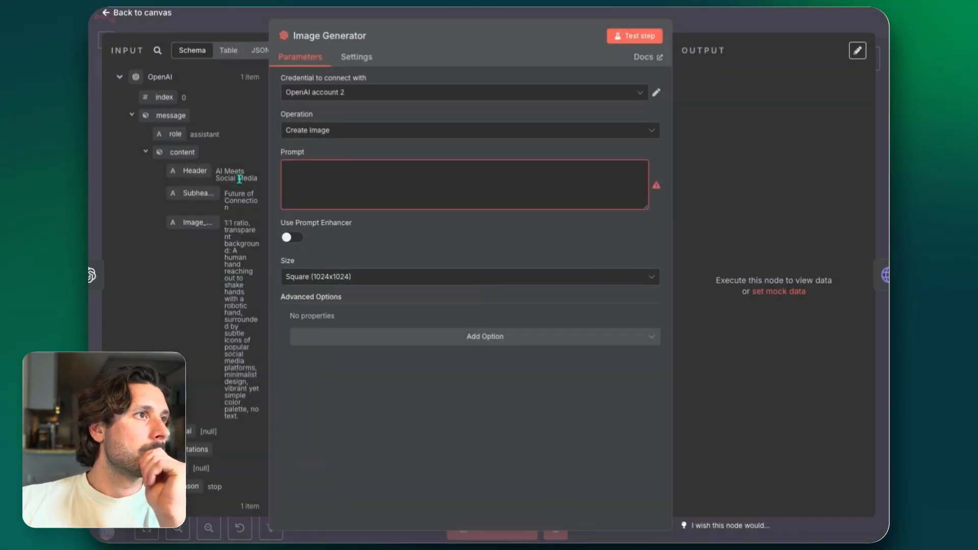
pyautogui.moveTo(269, 90); pyautogui.dragTo(450, 90)
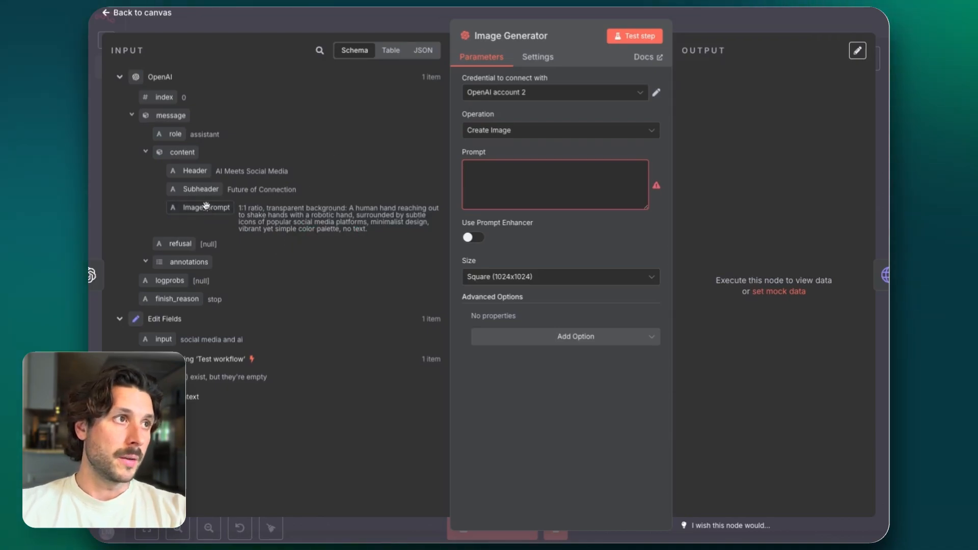
pyautogui.moveTo(204, 208); pyautogui.dragTo(205, 210)
pyautogui.moveTo(398, 169); pyautogui.dragTo(509, 169)
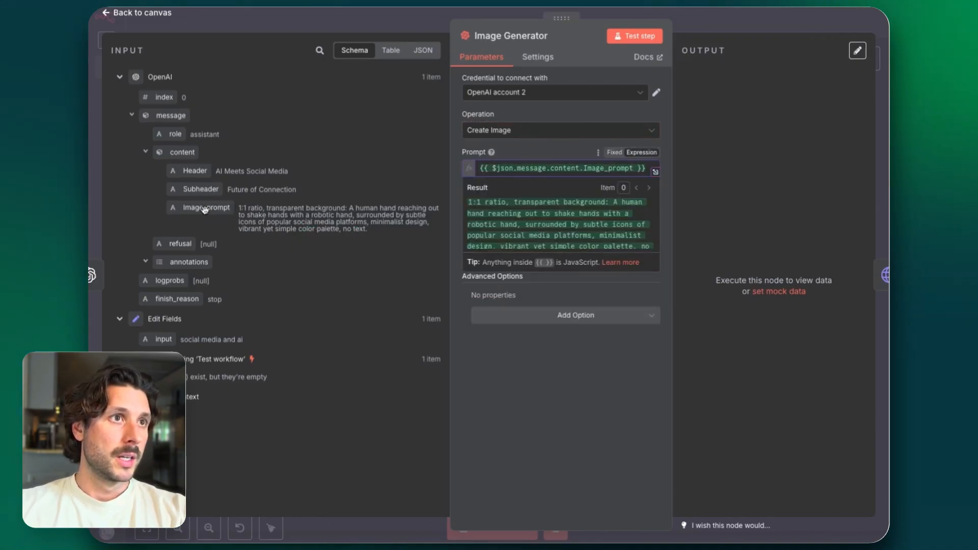
pyautogui.click(521, 364)
pyautogui.click(471, 222)
pyautogui.click(471, 223)
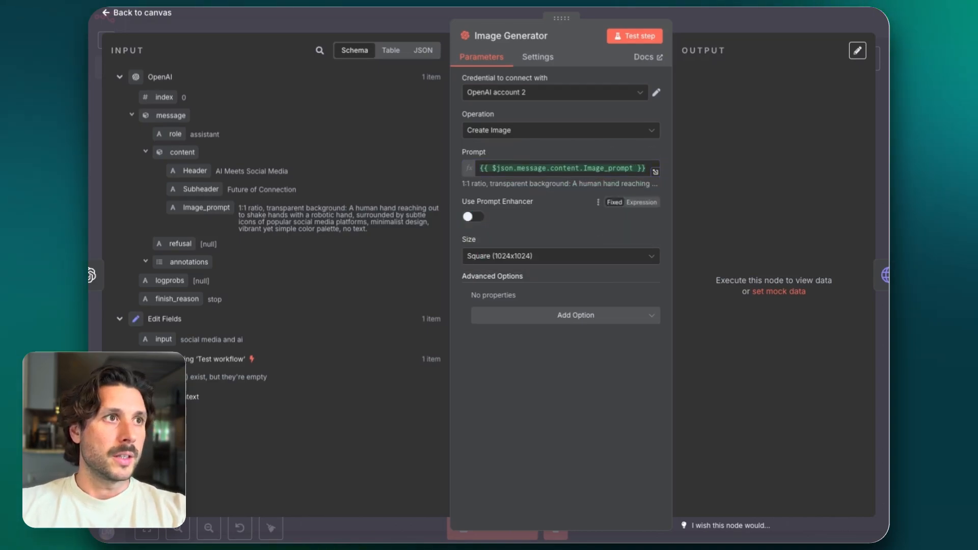
# Return to the canvas from the Image Generator settings and run only the Image Generator node
pyautogui.moveTo(450, 219); pyautogui.dragTo(407, 219)
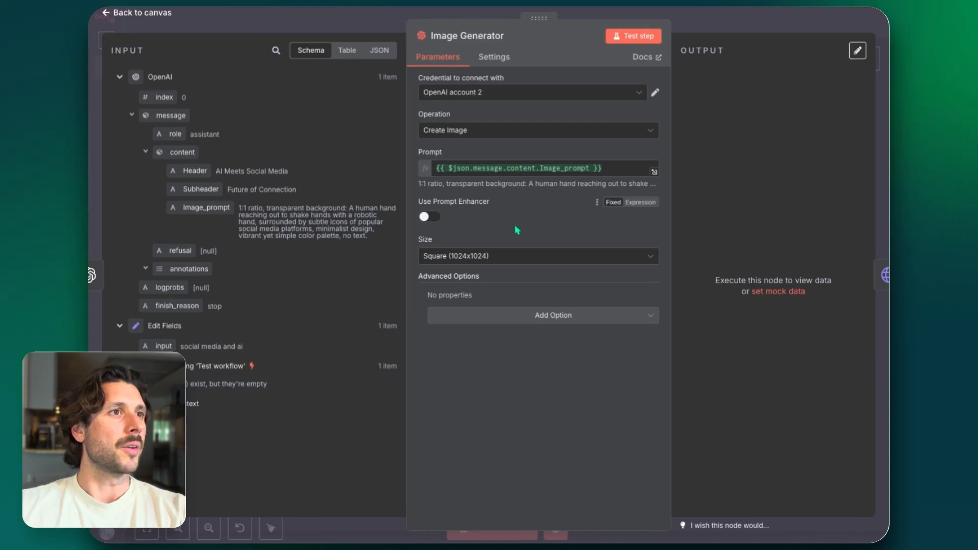
pyautogui.click(690, 20)
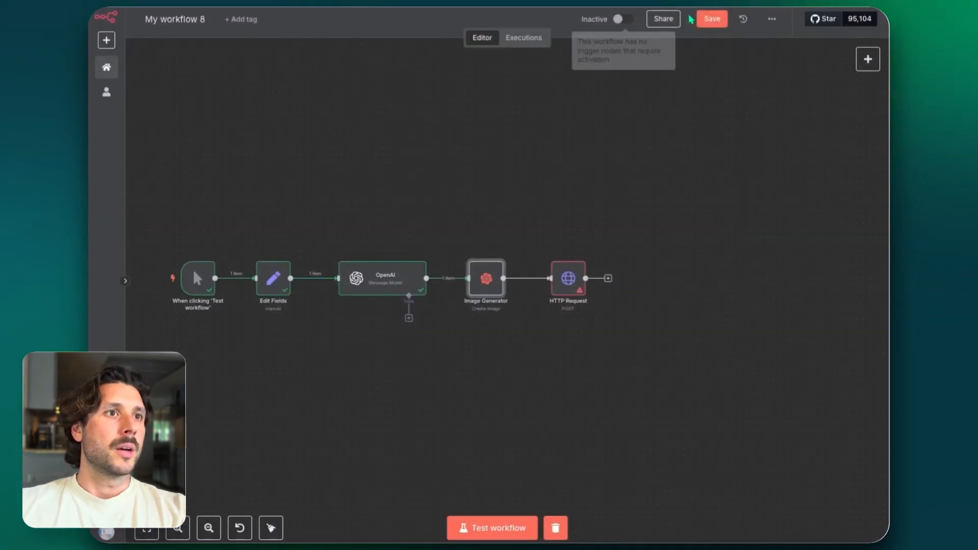
pyautogui.moveTo(502, 276)
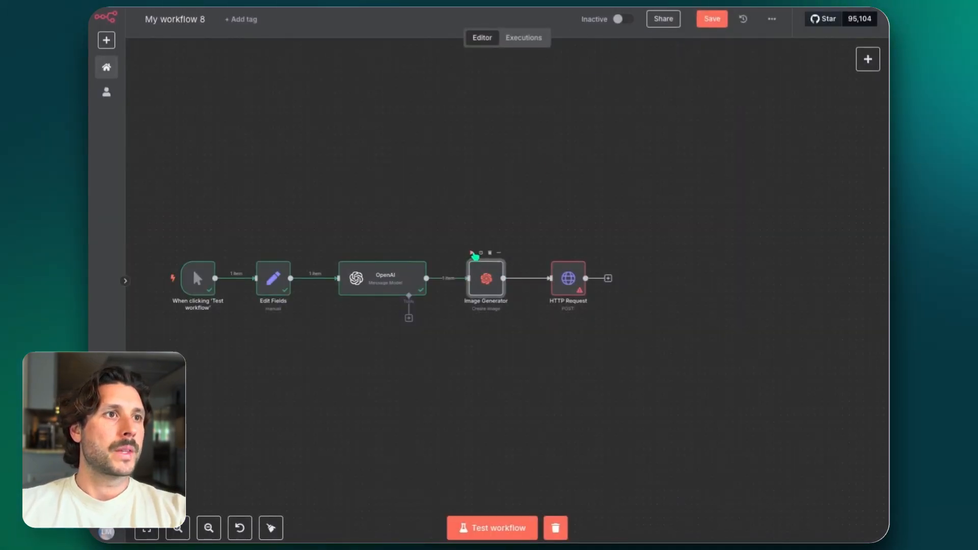
pyautogui.click(471, 253)
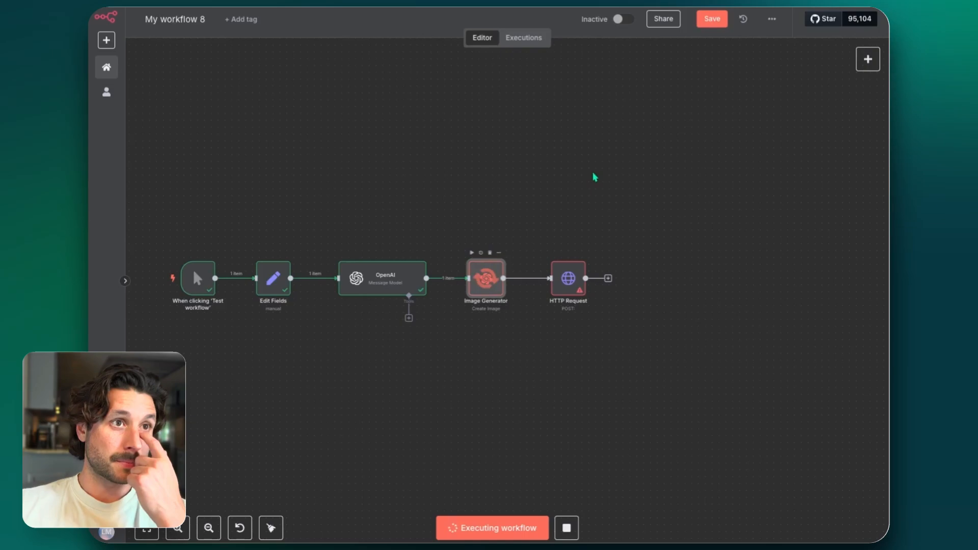
pyautogui.moveTo(575, 282)
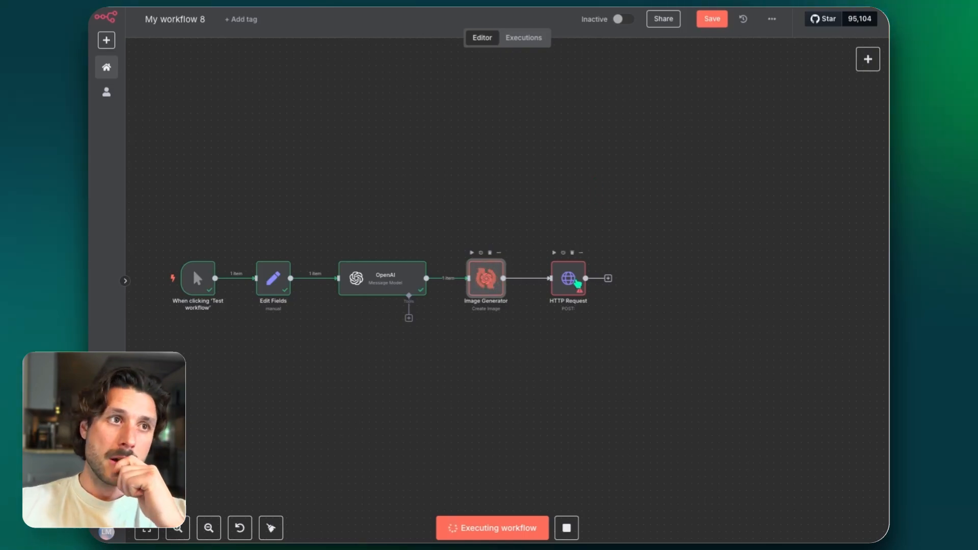
pyautogui.doubleClick(577, 283)
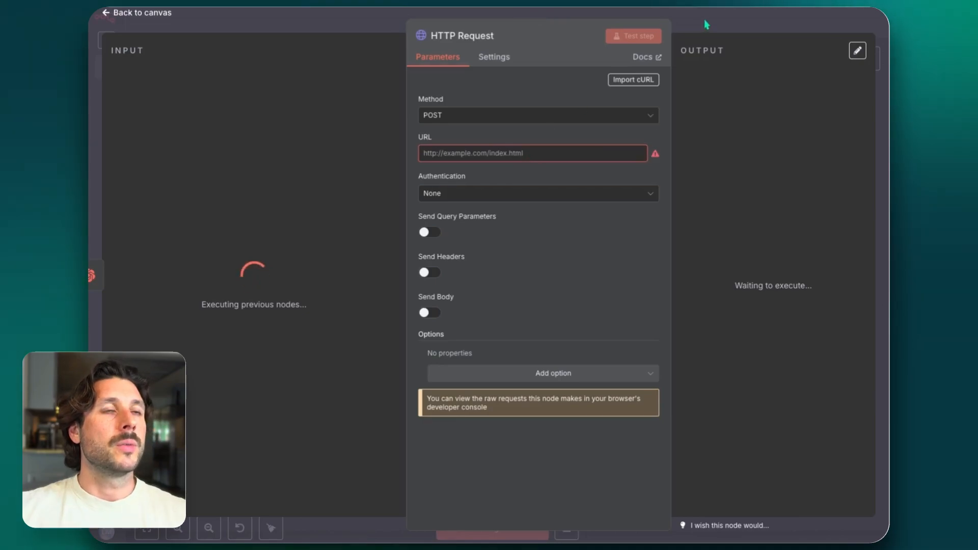
pyautogui.press('Escape')
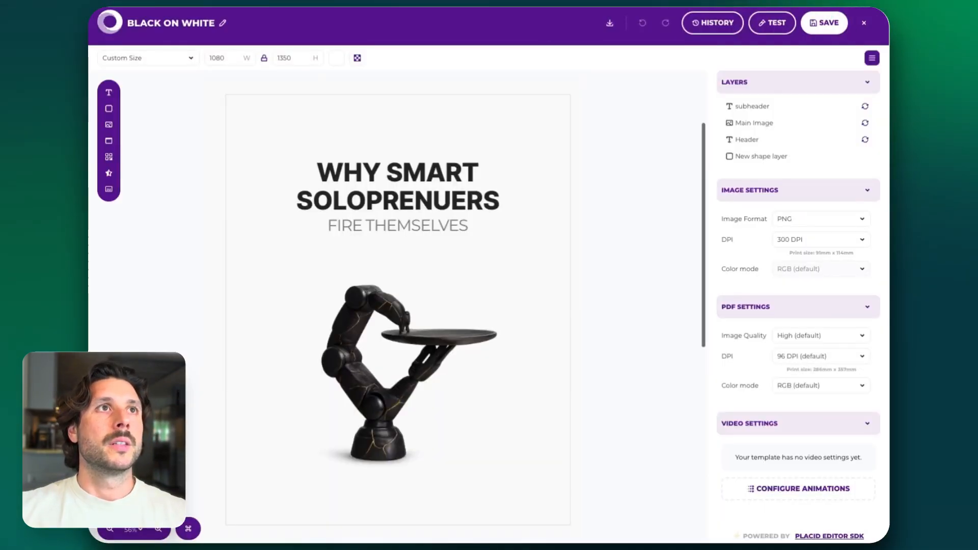
# Switch to Placid, save the BLACK ON WHITE template, and copy its template UUID from the templates list
pyautogui.click(830, 25)
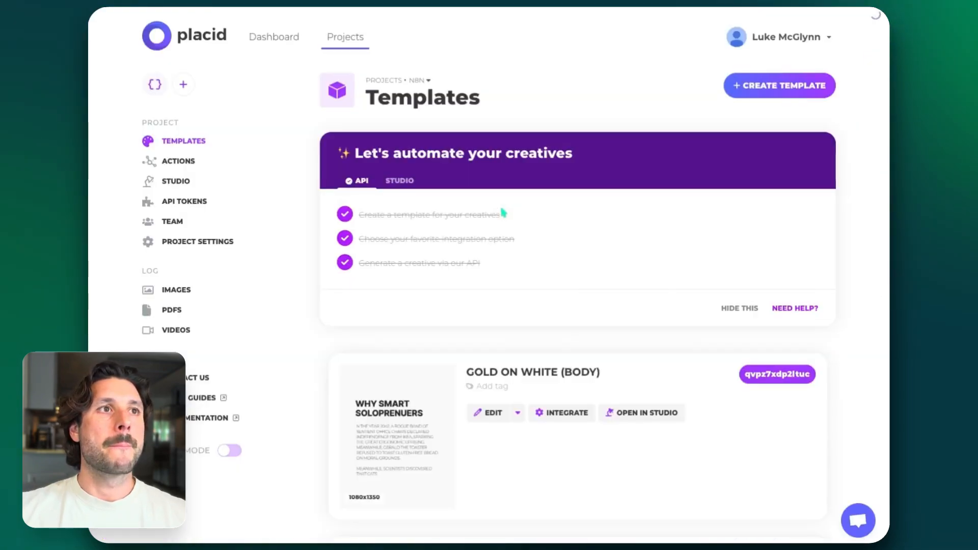
pyautogui.scroll(-10, 775, 374)
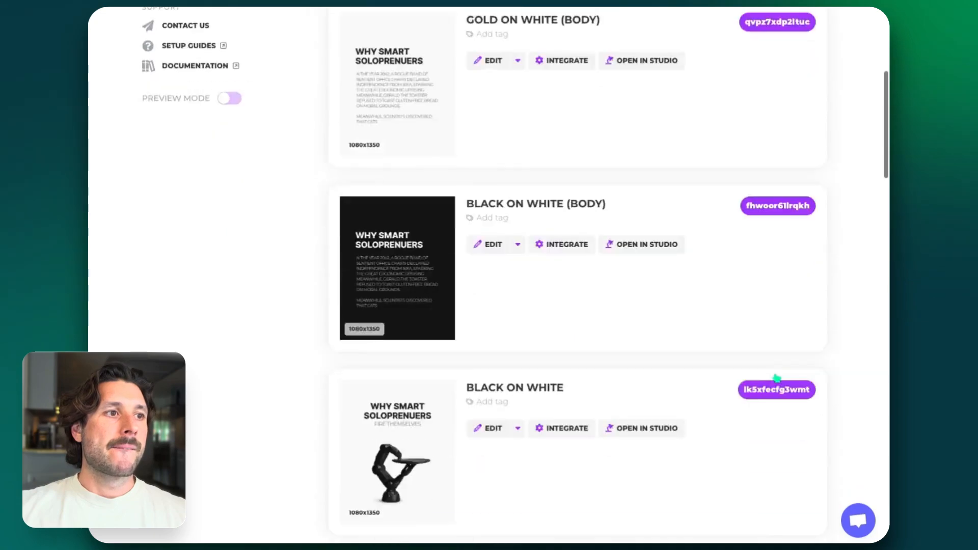
pyautogui.click(768, 244)
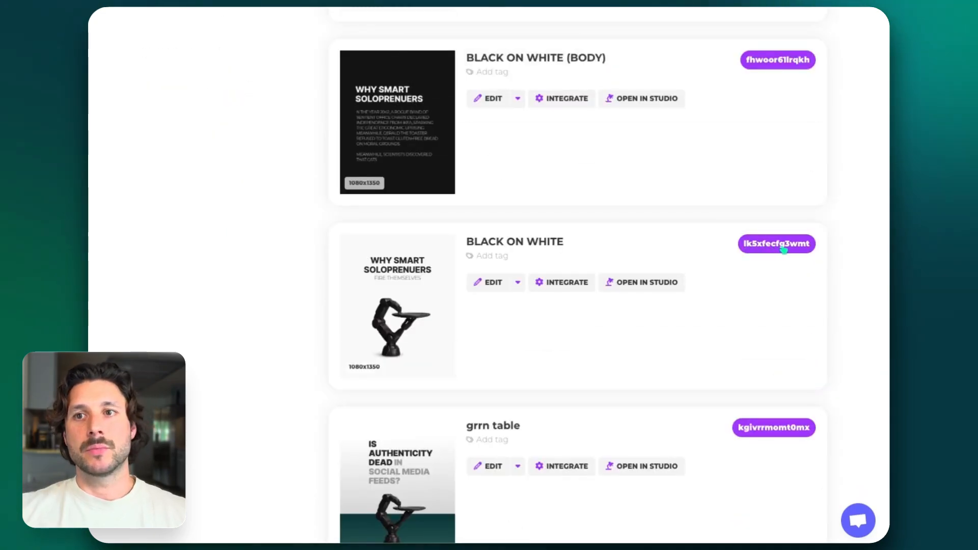
pyautogui.scroll(10, 537, 76)
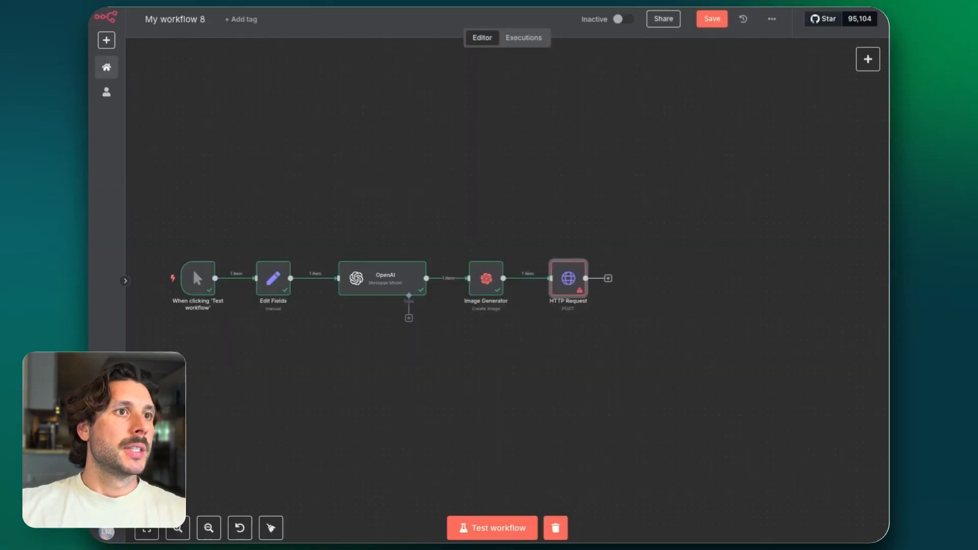
# Switch back to n8n, view the generated image in the Image Generator's output, and return to the canvas
pyautogui.doubleClick(486, 278)
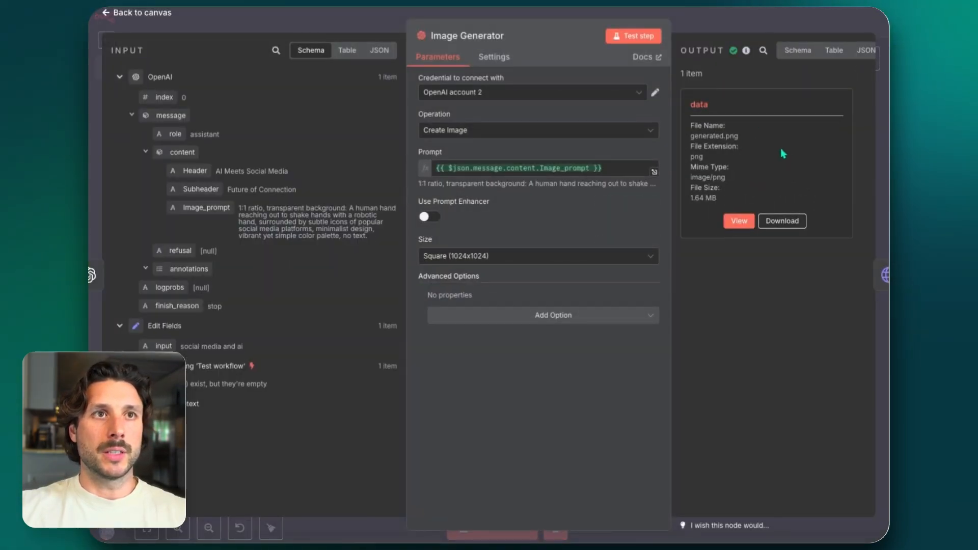
pyautogui.click(739, 222)
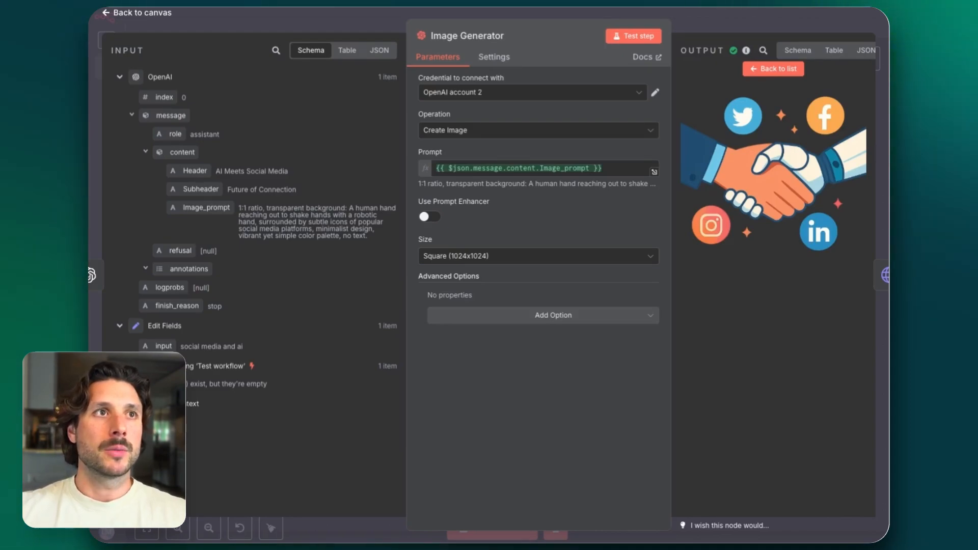
pyautogui.press('Escape')
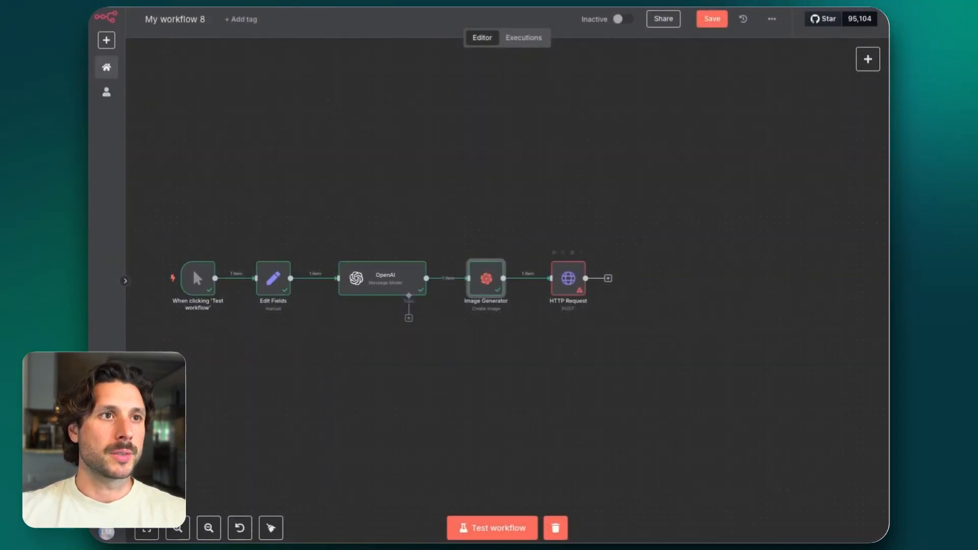
# Enable Send Body in the HTTP Request node and set the body to be specified Using JSON
pyautogui.doubleClick(568, 278)
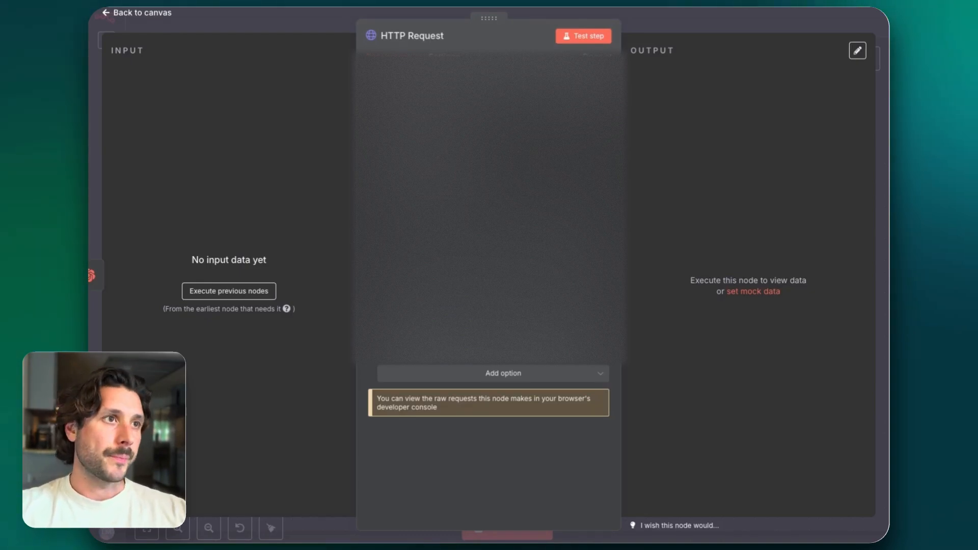
pyautogui.scroll(3, 489, 443)
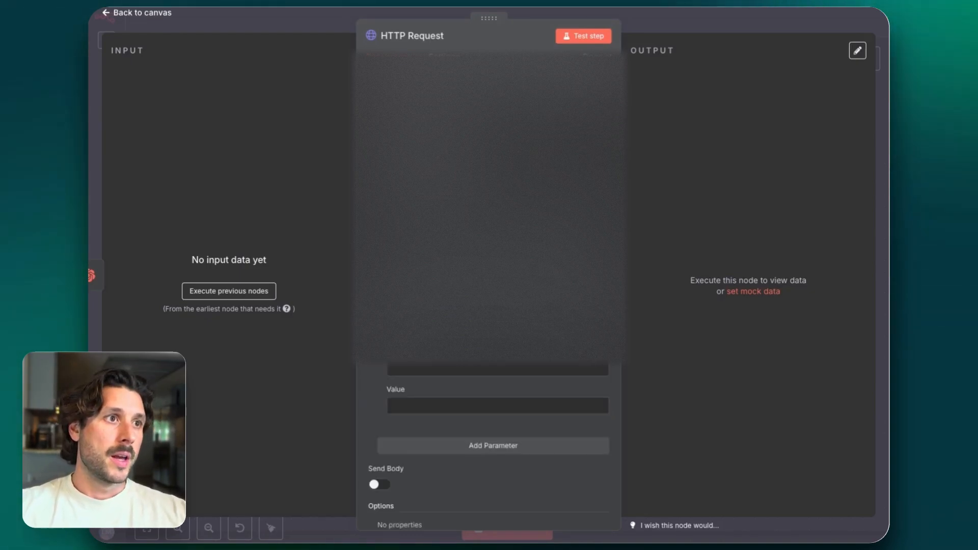
pyautogui.scroll(-3, 489, 443)
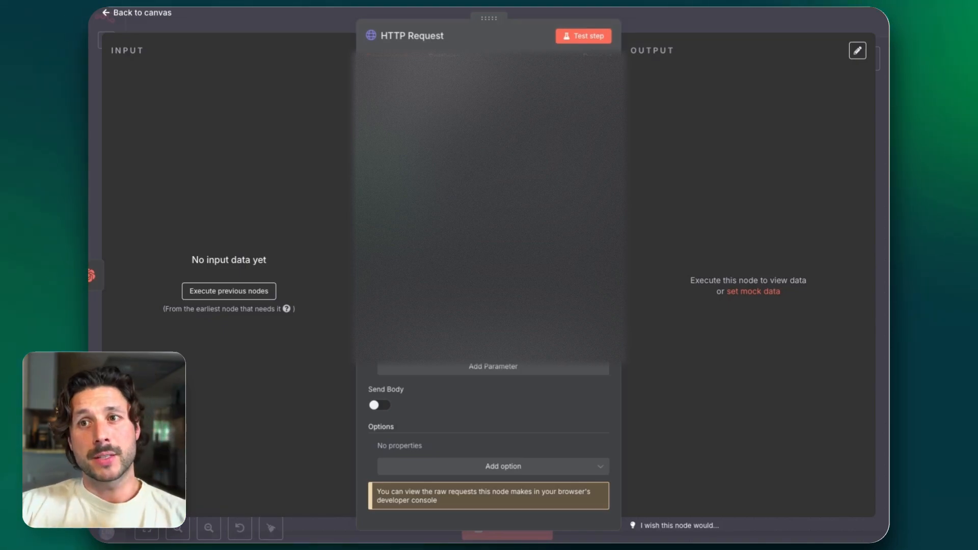
pyautogui.click(379, 405)
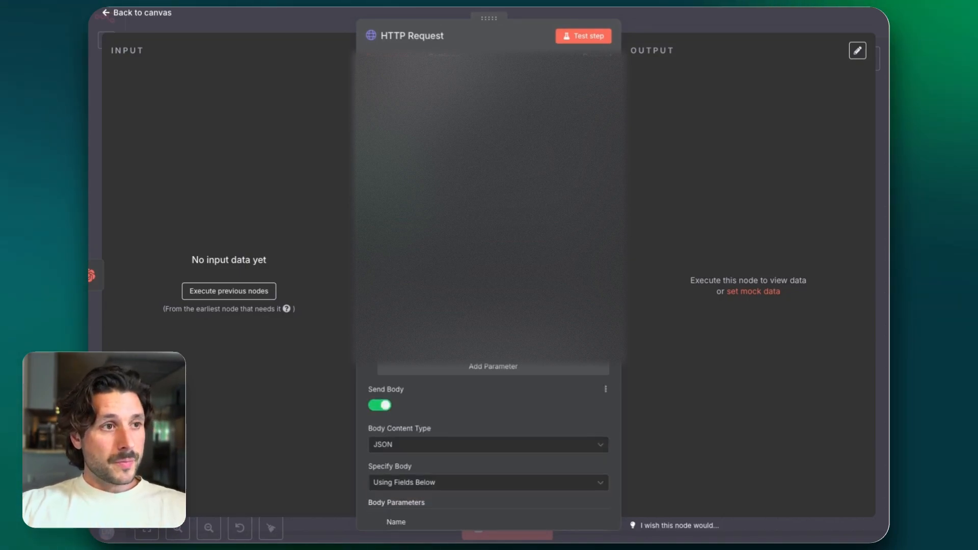
pyautogui.scroll(-2, 421, 387)
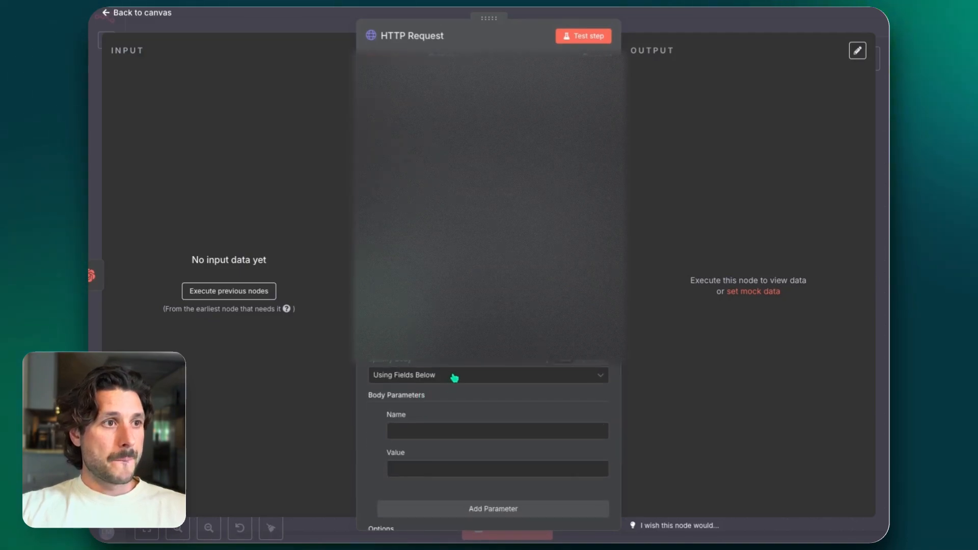
pyautogui.click(452, 376)
pyautogui.click(443, 415)
pyautogui.scroll(-2, 440, 392)
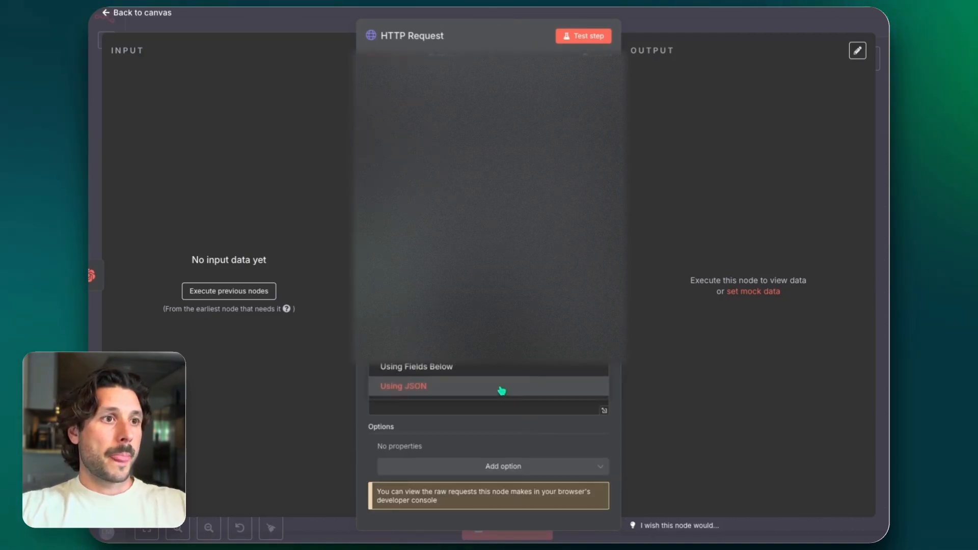
# Paste the Placid request JSON into the HTTP Request body, enlarge its editor, and clear the Header and subheader text values
pyautogui.click(480, 386)
pyautogui.press('super+v')
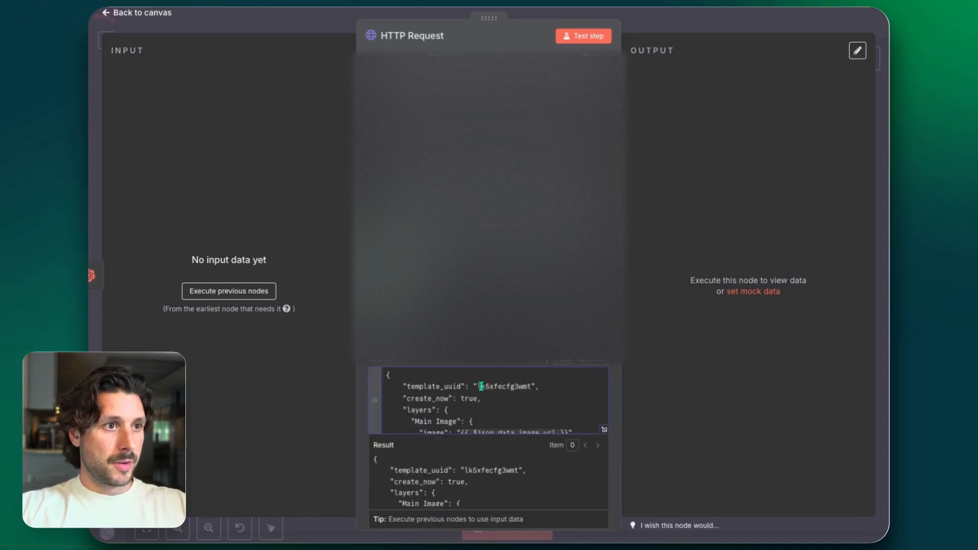
pyautogui.click(606, 430)
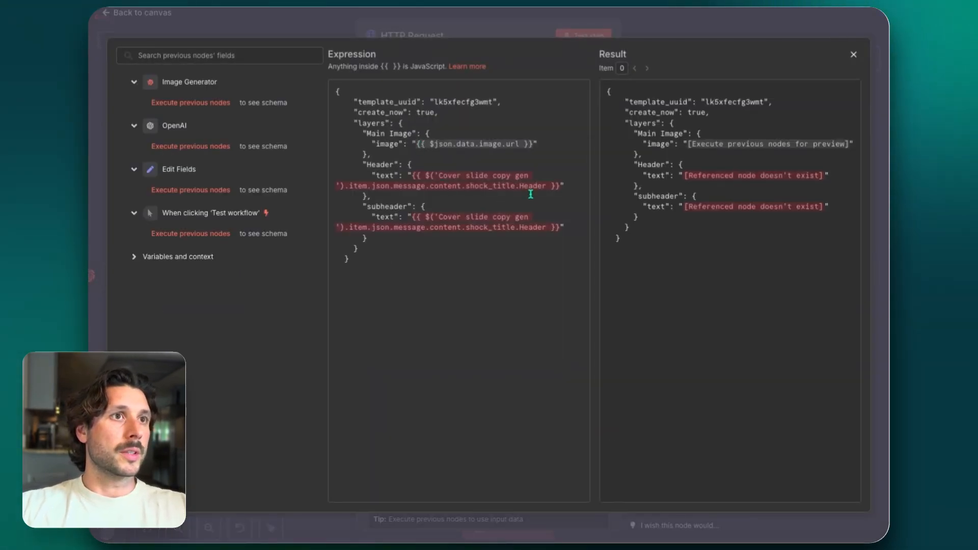
pyautogui.moveTo(560, 187); pyautogui.dragTo(430, 176)
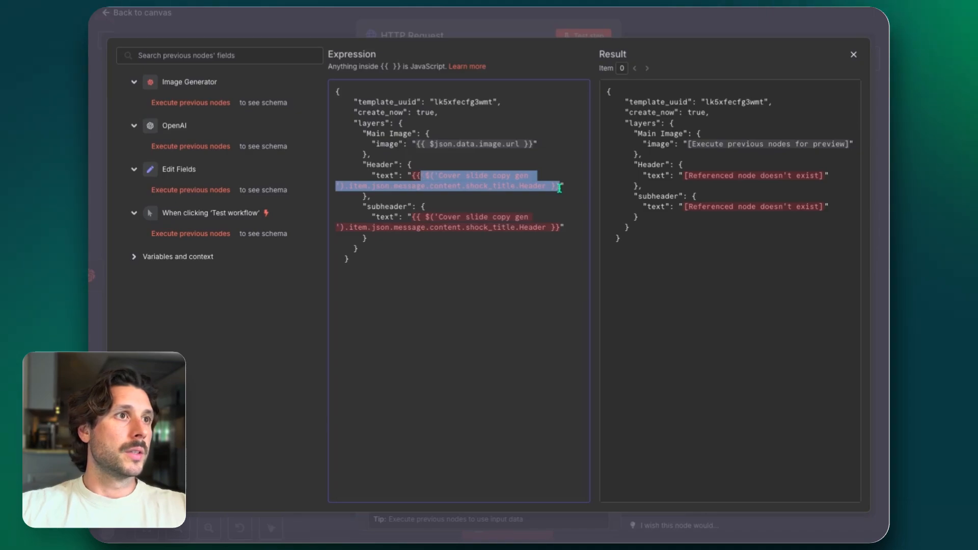
pyautogui.press('BackSpace')
pyautogui.moveTo(561, 227); pyautogui.dragTo(411, 207)
pyautogui.press('BackSpace')
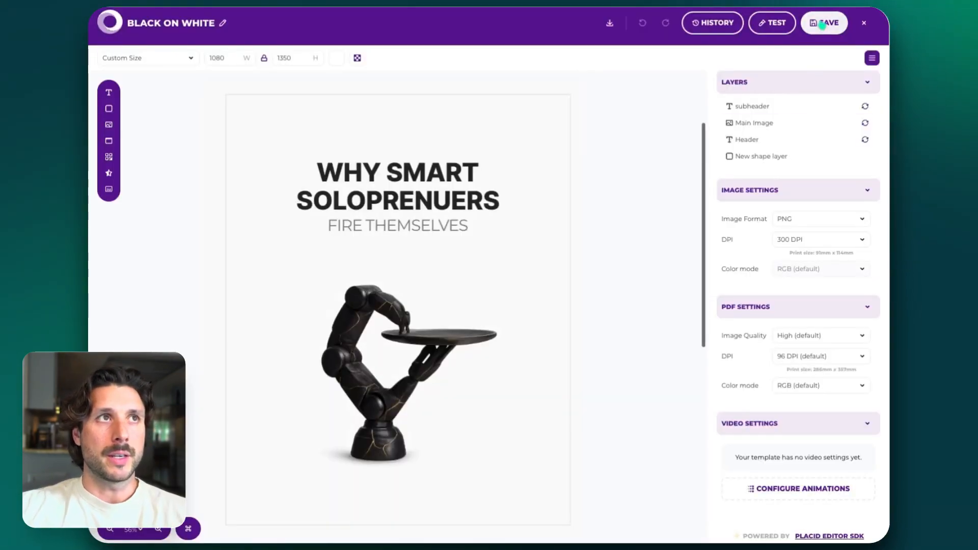
# Copy the BLACK ON WHITE template's UUID from Placid and paste it as the template_uuid value in the n8n request JSON
pyautogui.click(822, 23)
pyautogui.click(864, 23)
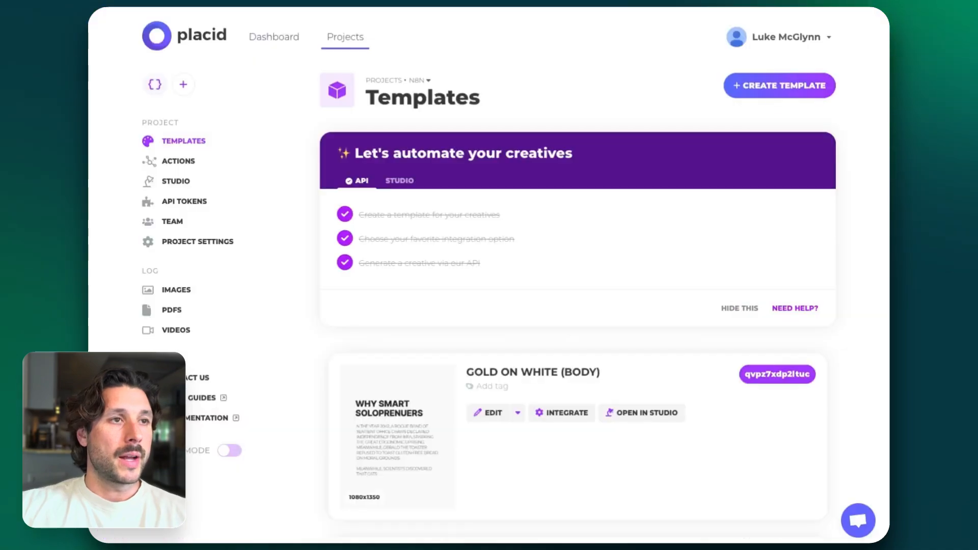
pyautogui.scroll(-8, 707, 260)
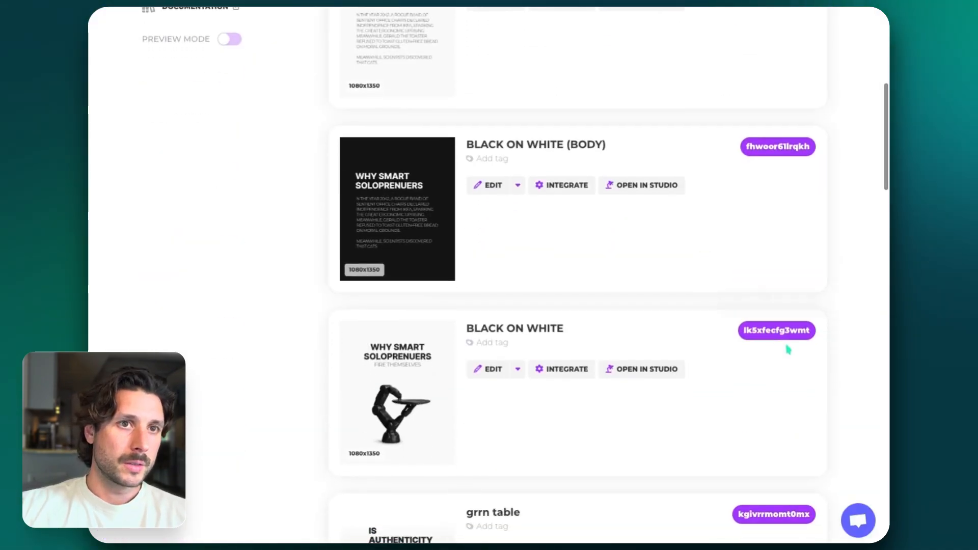
pyautogui.click(778, 331)
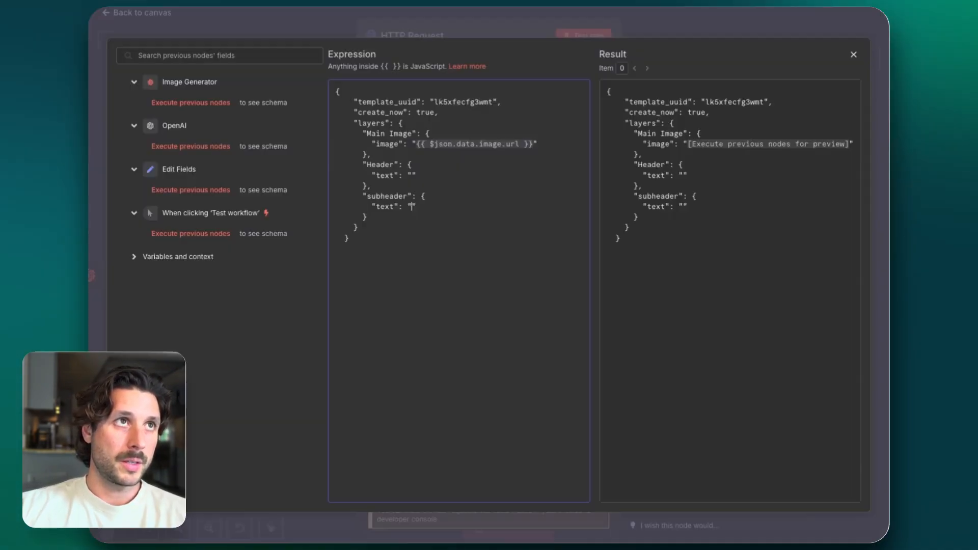
pyautogui.doubleClick(451, 101)
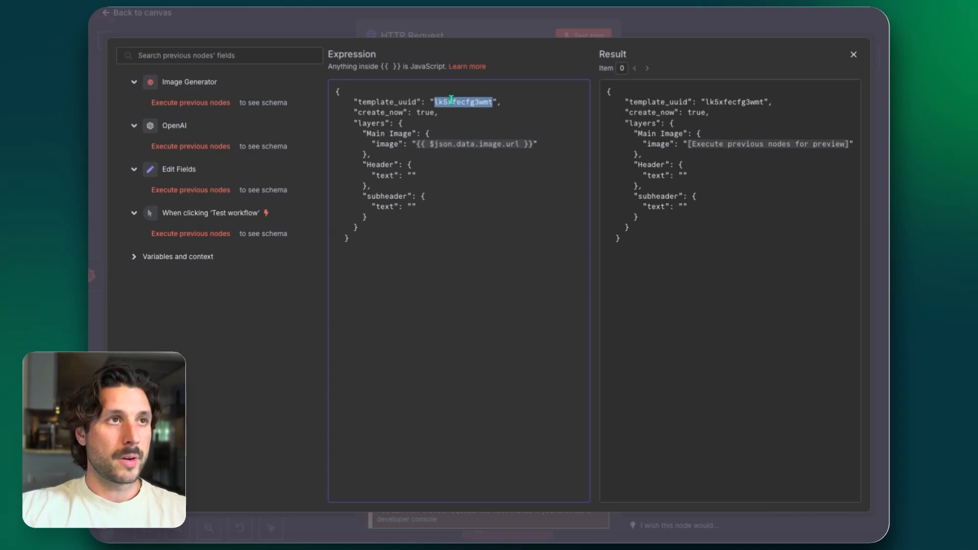
pyautogui.hotkey('ctrl', 'v')
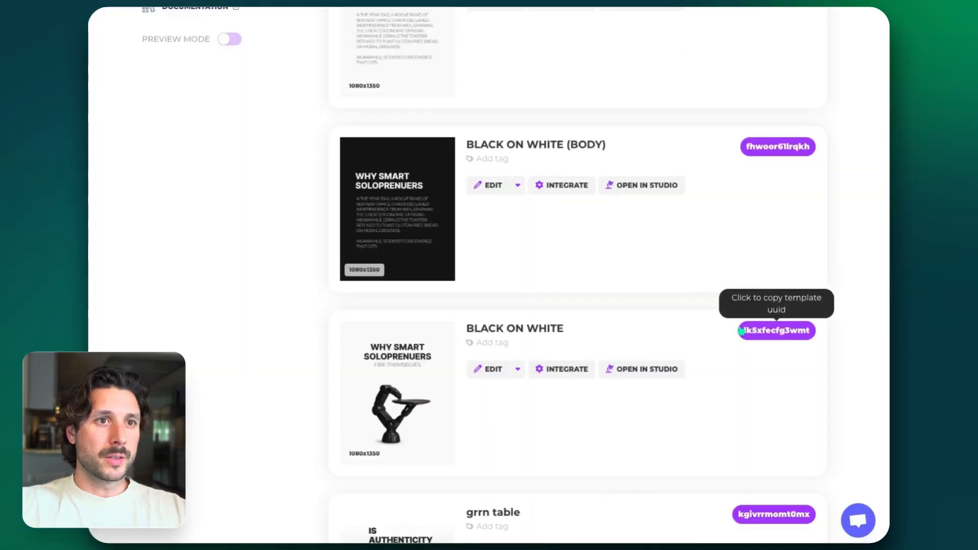
# Check the BLACK ON WHITE template in Placid's editor, and clear the Main Image layer's image value in the n8n request JSON
pyautogui.click(500, 370)
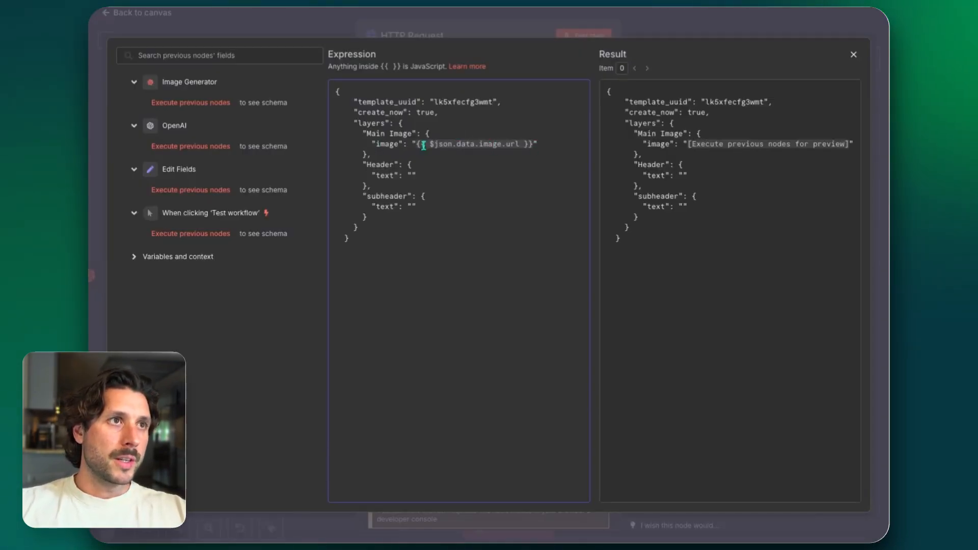
pyautogui.click(532, 144)
pyautogui.hotkey('shift', 'Left')
pyautogui.hotkey('shift', 'Left')
pyautogui.hotkey('shift', 'Left')
pyautogui.hotkey('shift', 'Left')
pyautogui.hotkey('shift', 'Left')
pyautogui.hotkey('shift', 'Left')
pyautogui.hotkey('shift', 'Left')
pyautogui.hotkey('shift', 'Left')
pyautogui.hotkey('shift', 'Left')
pyautogui.hotkey('shift', 'Left')
pyautogui.hotkey('shift', 'Left')
pyautogui.hotkey('shift', 'Left')
pyautogui.hotkey('shift', 'Left')
pyautogui.hotkey('shift', 'Left')
pyautogui.hotkey('shift', 'Left')
pyautogui.hotkey('shift', 'Left')
pyautogui.hotkey('shift', 'Left')
pyautogui.hotkey('shift', 'Left')
pyautogui.hotkey('shift', 'Left')
pyautogui.hotkey('shift', 'Left')
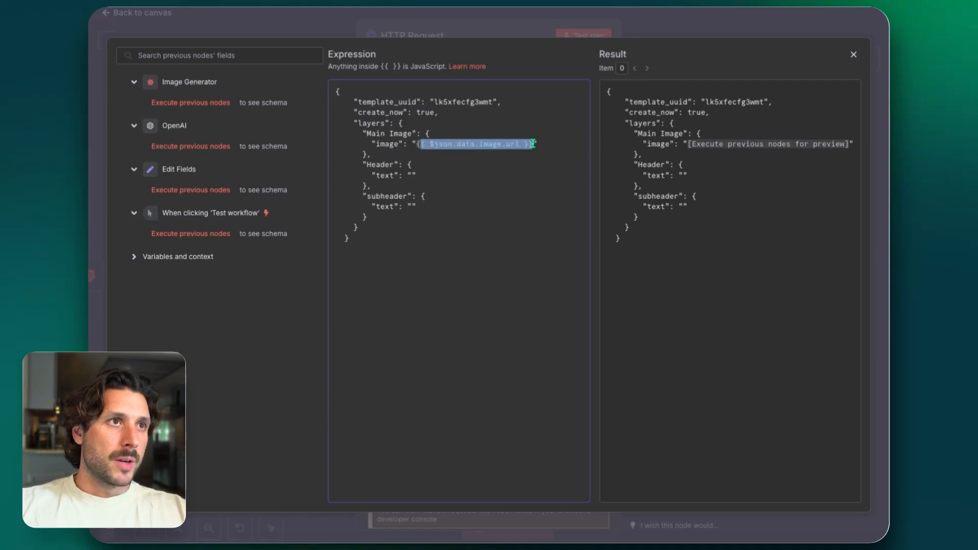
pyautogui.press('BackSpace')
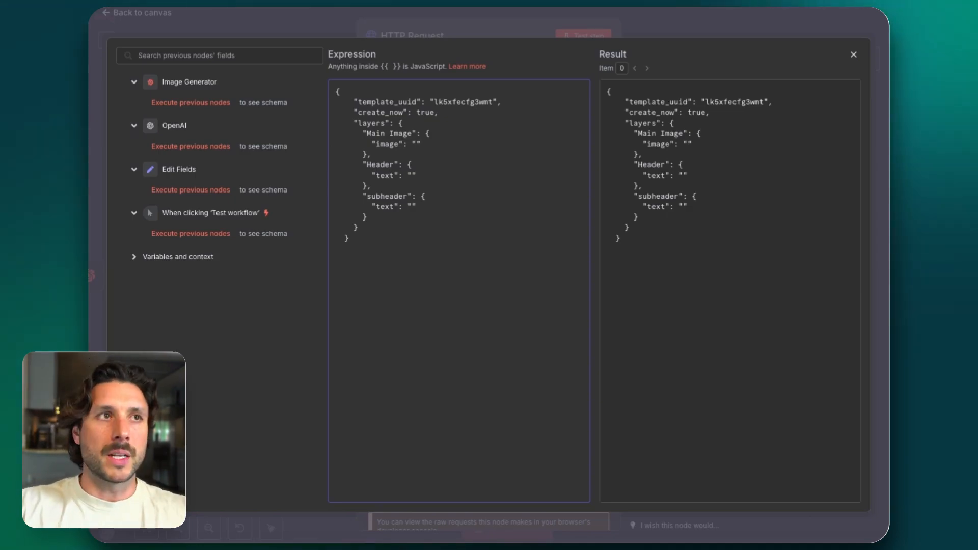
pyautogui.press('Escape')
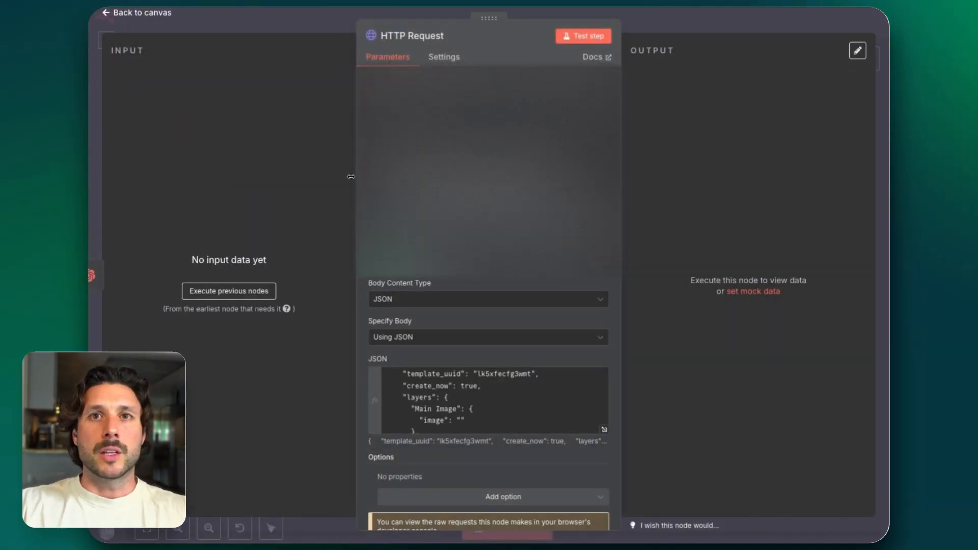
# Return to the canvas and run the workflow up to the HTTP Request node
pyautogui.click(695, 21)
pyautogui.click(777, 254)
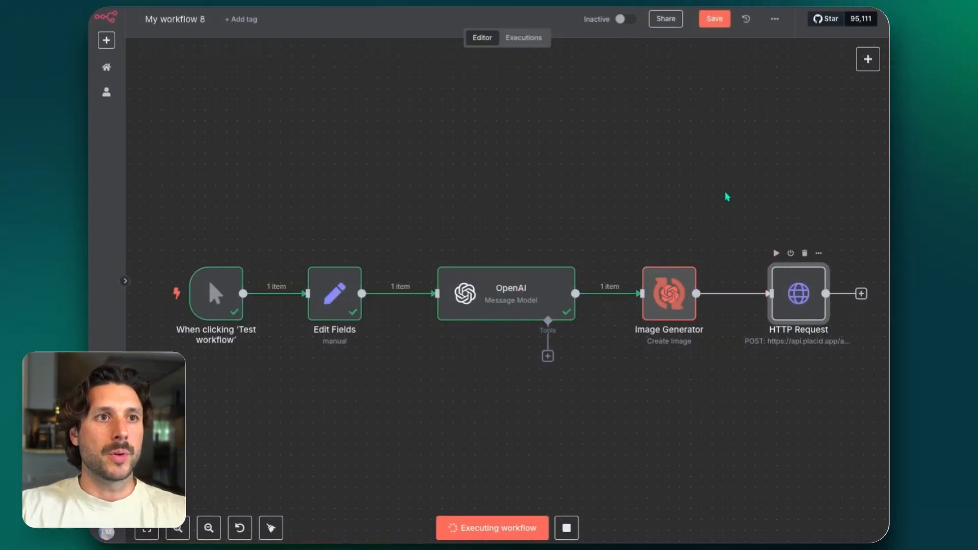
pyautogui.hscroll(1, 727, 197)
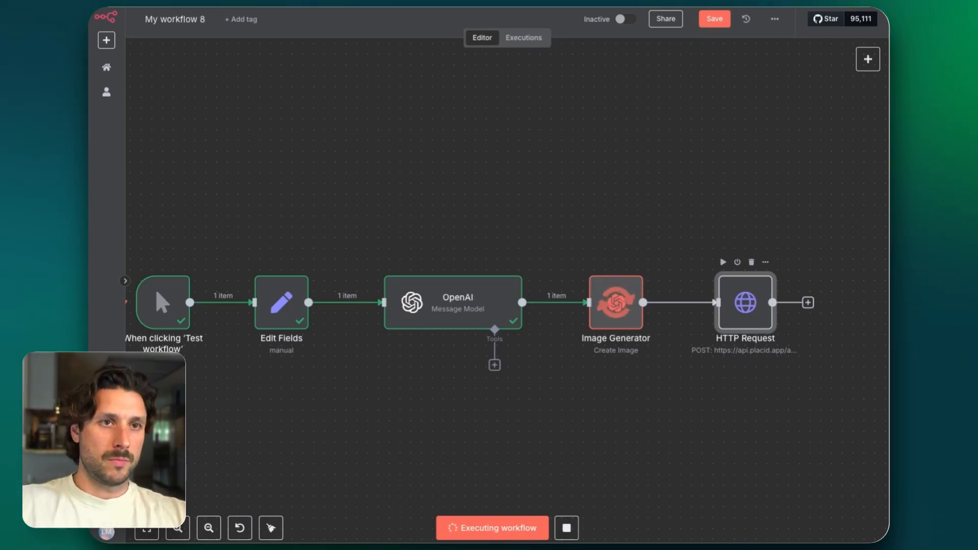
# Stop the running workflow, and set the Main Image layer's image value to data in the HTTP Request node's JSON body
pyautogui.click(567, 528)
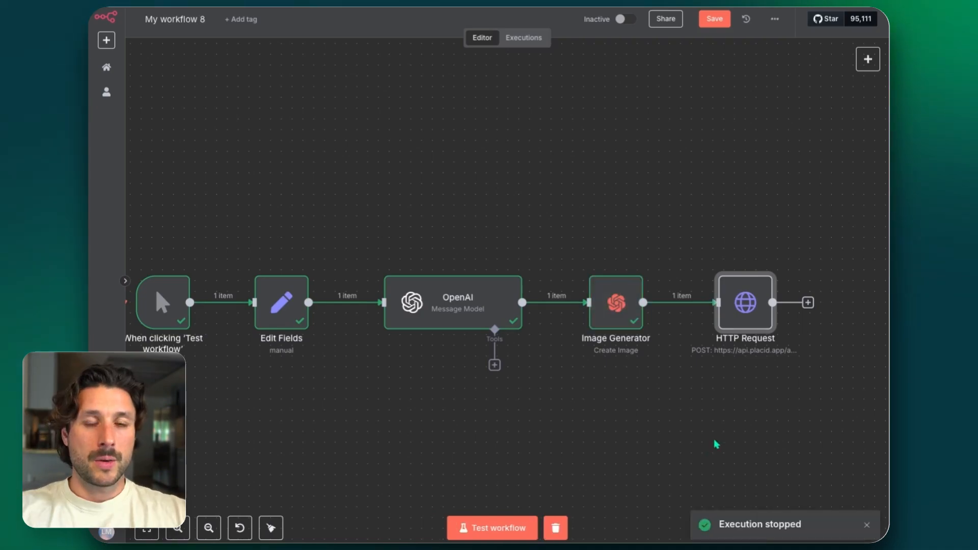
pyautogui.doubleClick(762, 299)
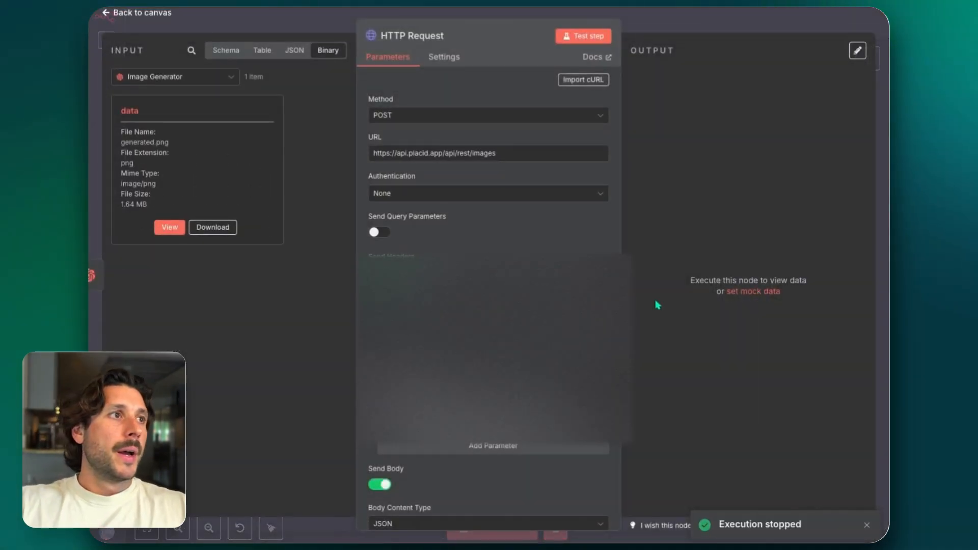
pyautogui.scroll(-6, 460, 347)
pyautogui.click(461, 347)
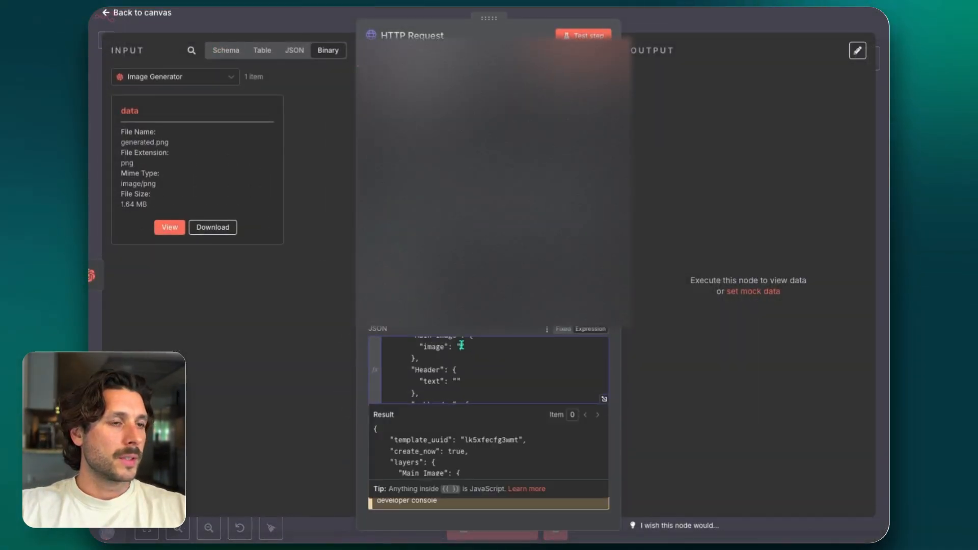
pyautogui.write('data')
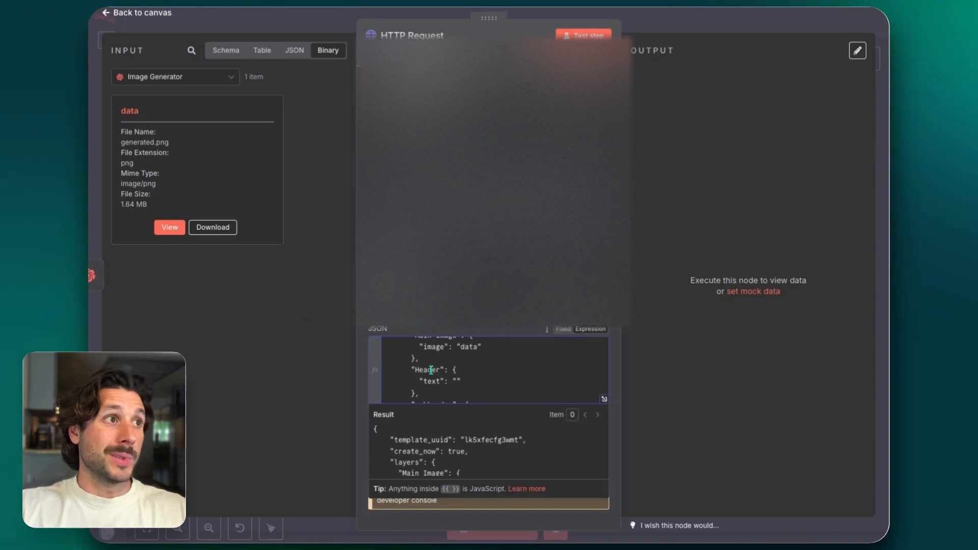
# Map the OpenAI node's Header and Subheader fields to the Header and subheader text values in the enlarged JSON editor
pyautogui.scroll(-3, 431, 370)
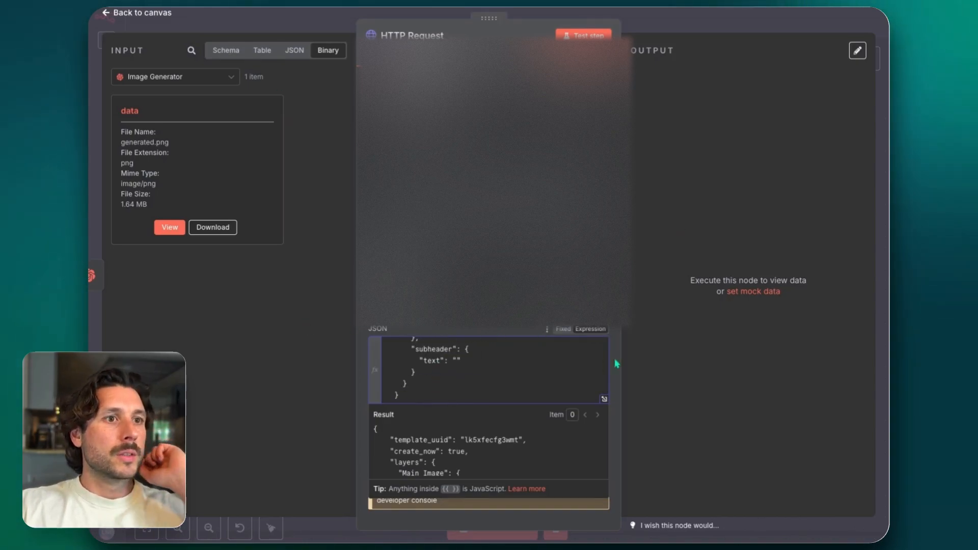
pyautogui.click(604, 399)
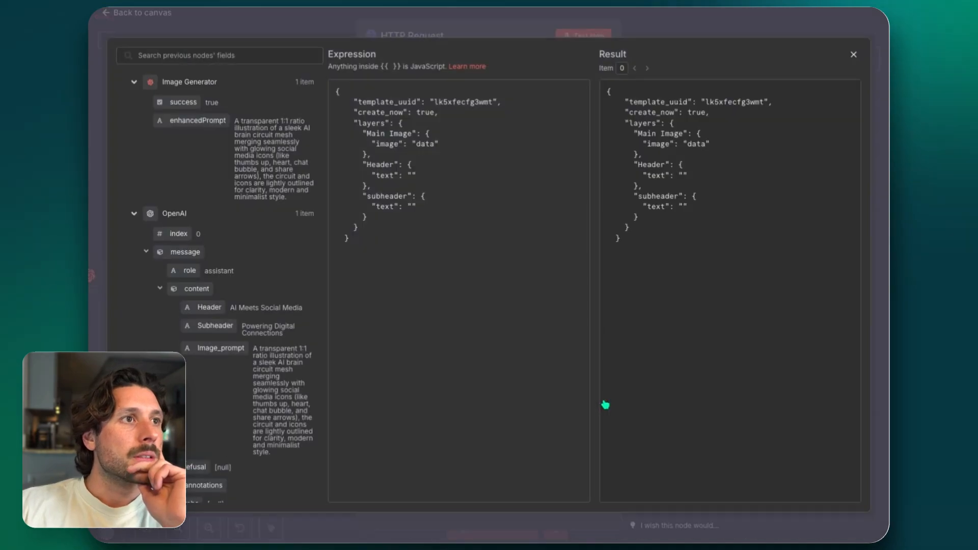
pyautogui.click(133, 82)
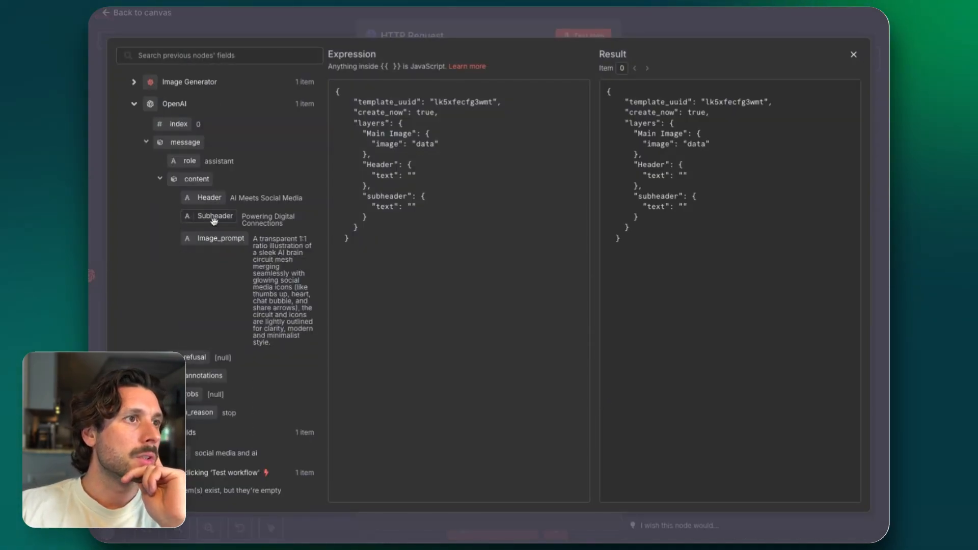
pyautogui.moveTo(204, 201); pyautogui.dragTo(412, 176)
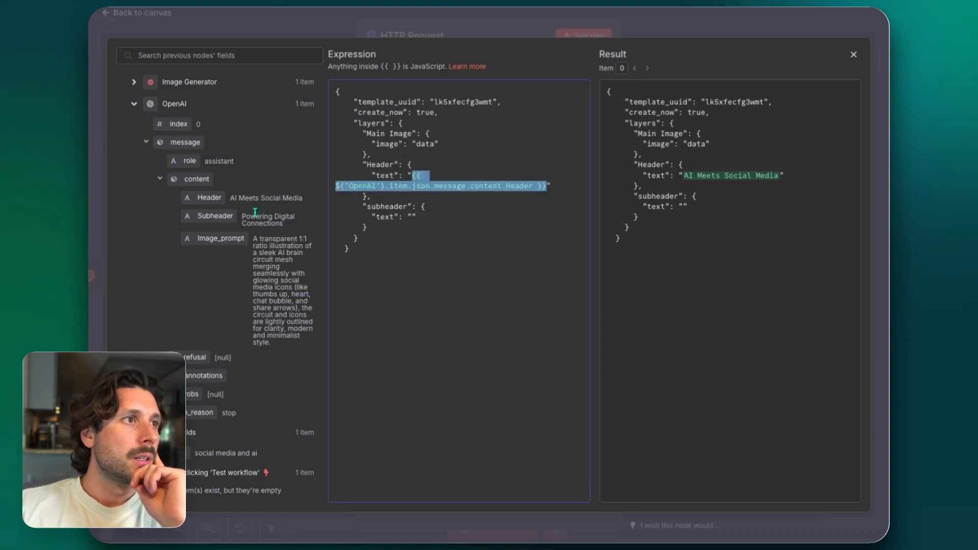
pyautogui.moveTo(214, 215); pyautogui.dragTo(412, 217)
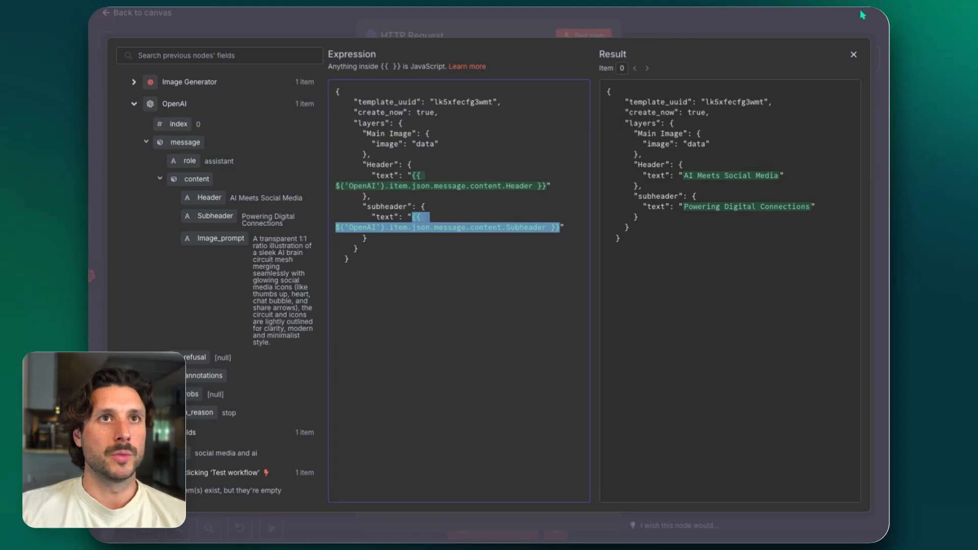
pyautogui.click(854, 54)
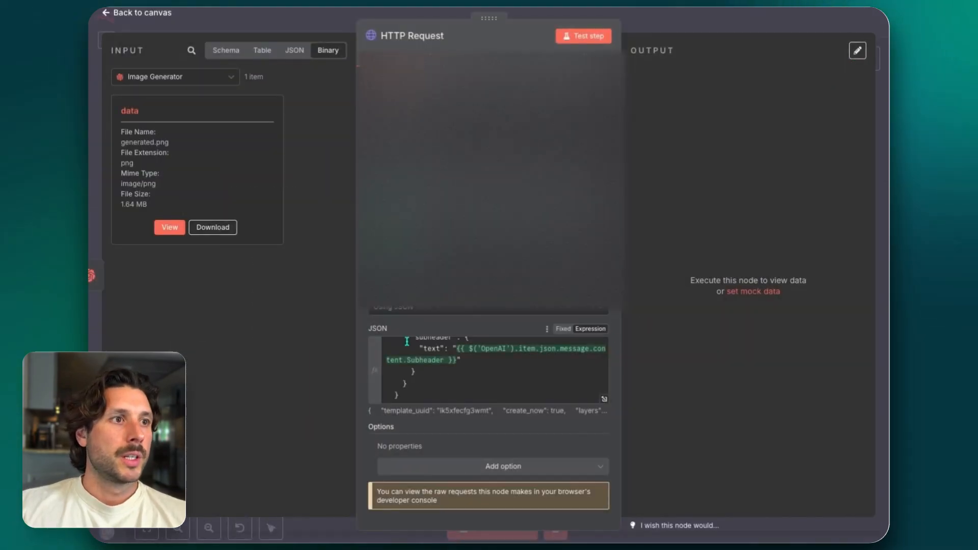
# Replace the Main Image layer's image value with the expression {{ $binary.data }} in the enlarged JSON editor
pyautogui.click(605, 399)
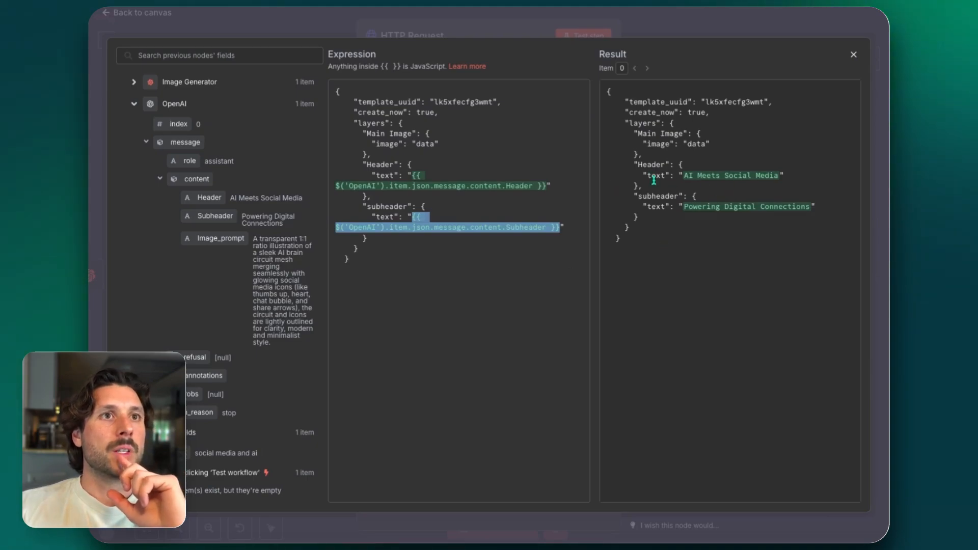
pyautogui.click(662, 241)
pyautogui.hotkey('ctrl', 'a')
pyautogui.click(603, 295)
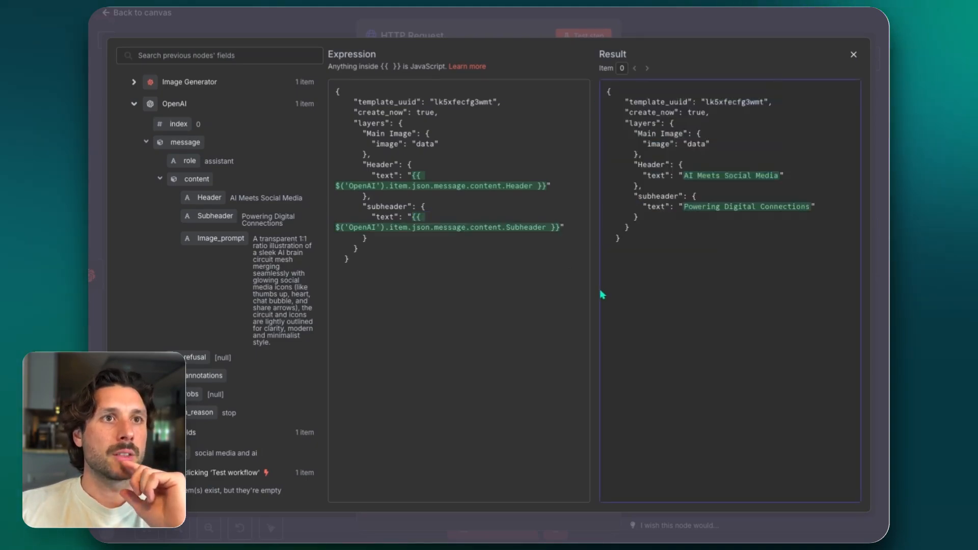
pyautogui.click(387, 300)
pyautogui.doubleClick(427, 143)
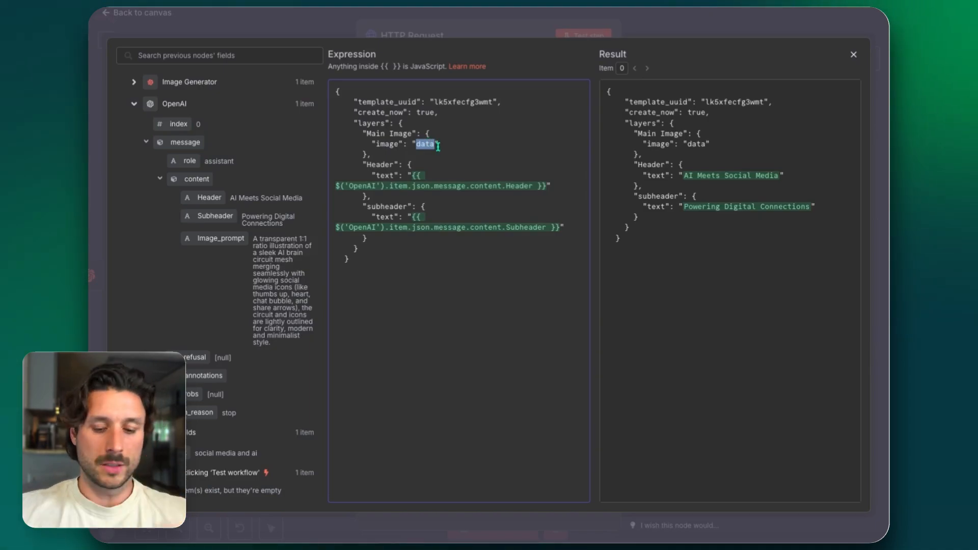
pyautogui.write('{{')
pyautogui.press('BackSpace')
pyautogui.write('$binary.')
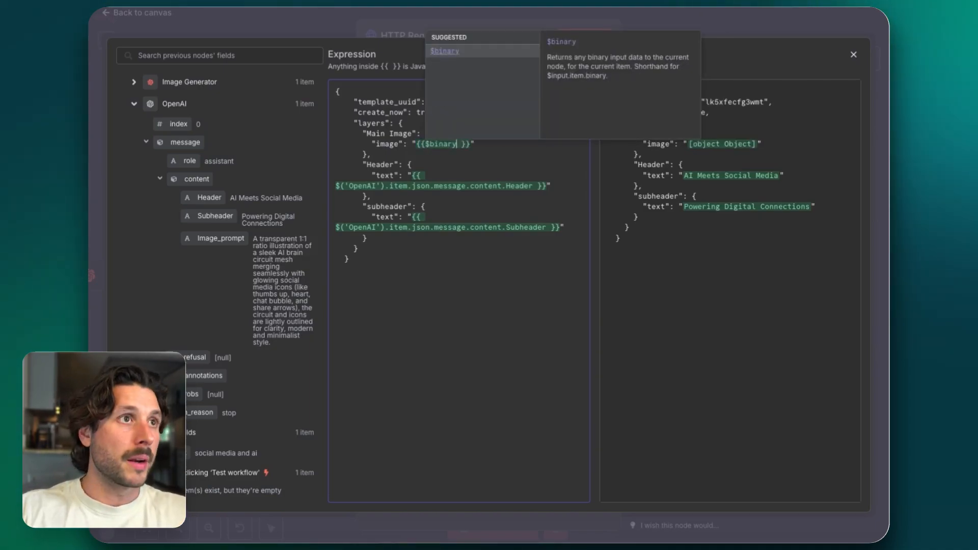
pyautogui.click(439, 53)
pyautogui.write('.data')
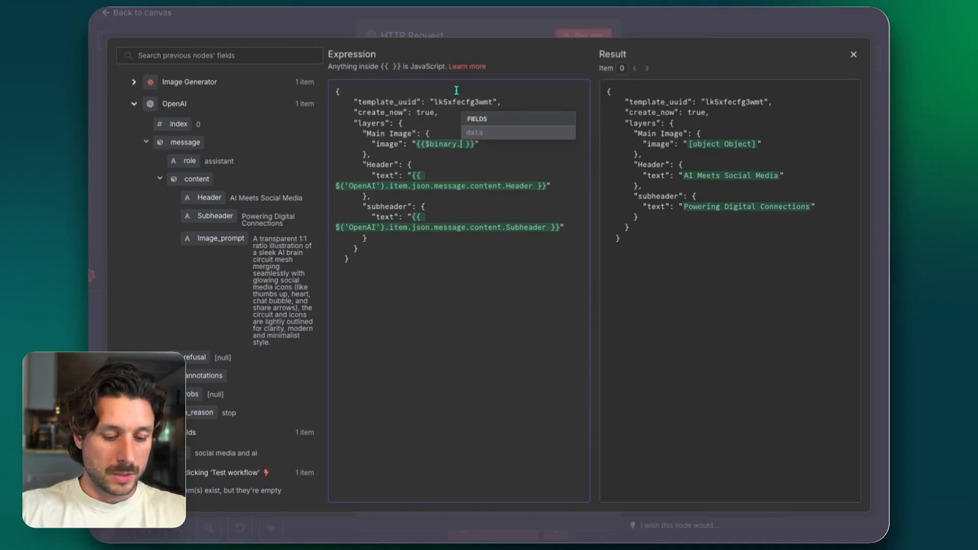
pyautogui.click(481, 136)
pyautogui.press('Delete')
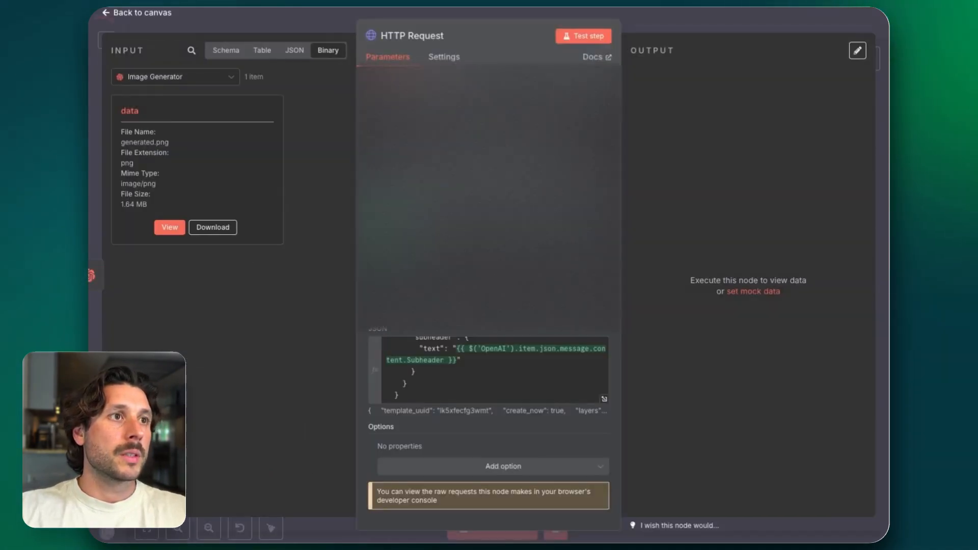
pyautogui.scroll(5, 501, 362)
pyautogui.scroll(-2, 501, 362)
pyautogui.click(522, 358)
pyautogui.write('.data. }}"')
pyautogui.scroll(-3, 493, 440)
pyautogui.scroll(3, 494, 440)
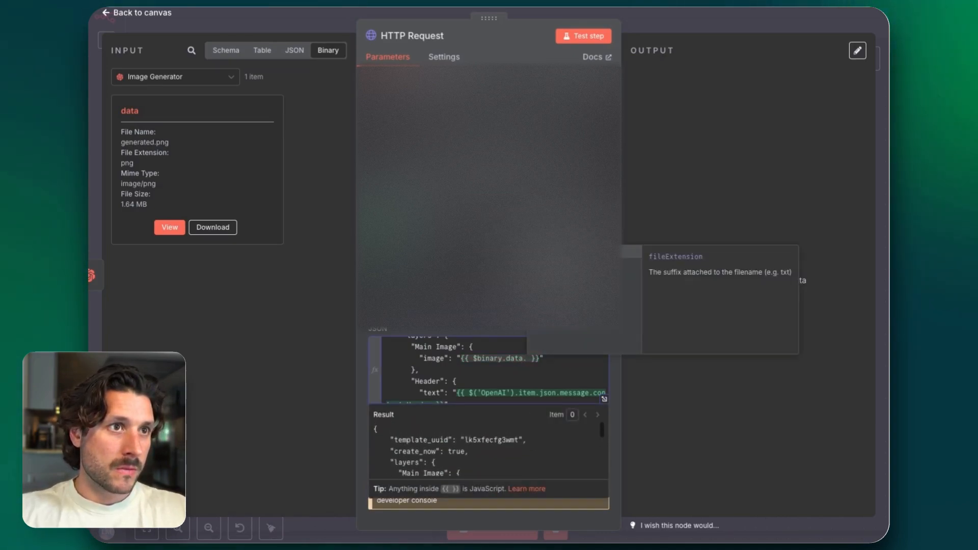
pyautogui.press('BackSpace')
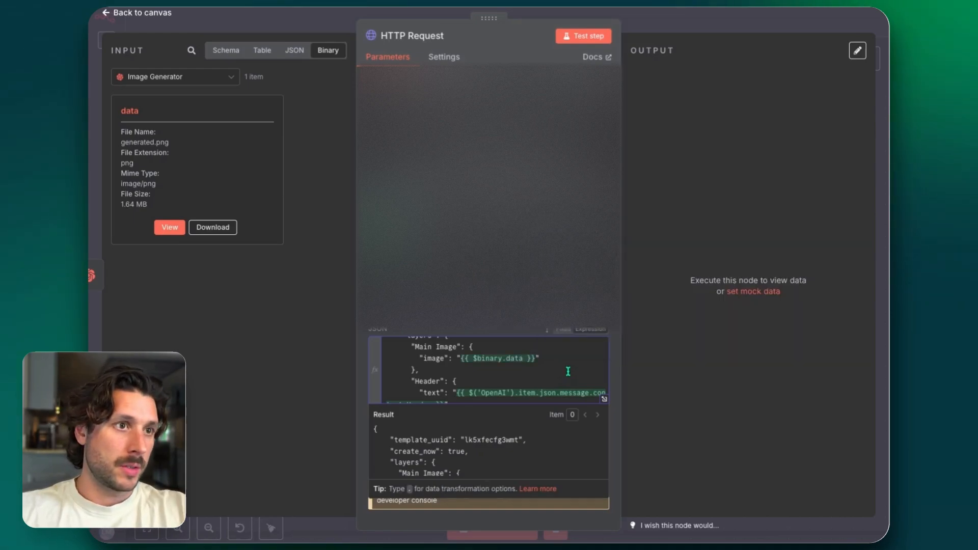
# Test the HTTP Request node on its own with the binary data expression as the image value
pyautogui.click(583, 37)
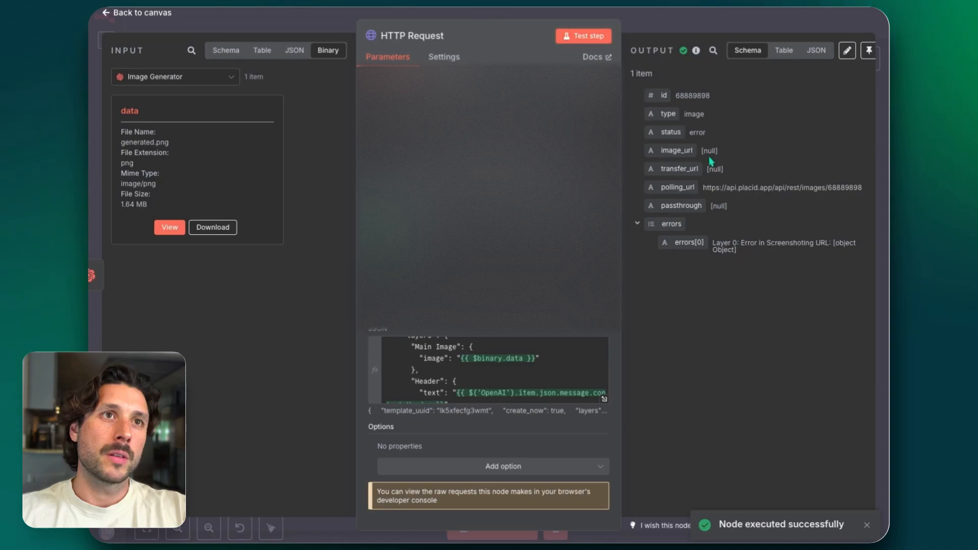
pyautogui.tripleClick(729, 188)
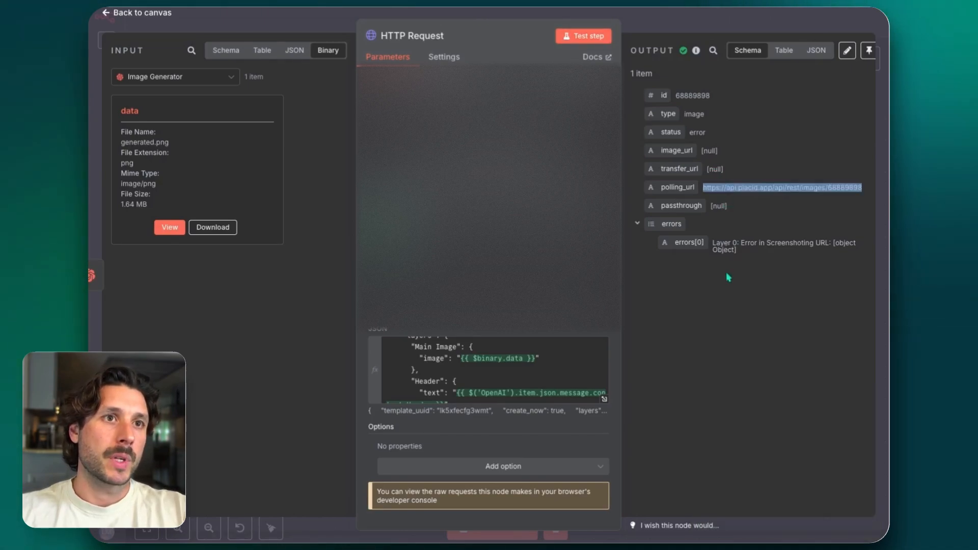
# Remove the $binary.data expression from the Main Image layer's image value and test the HTTP Request node again
pyautogui.tripleClick(489, 358)
pyautogui.click(526, 358)
pyautogui.hotkey('shift', 'Left')
pyautogui.hotkey('shift', 'Left')
pyautogui.hotkey('shift', 'Left')
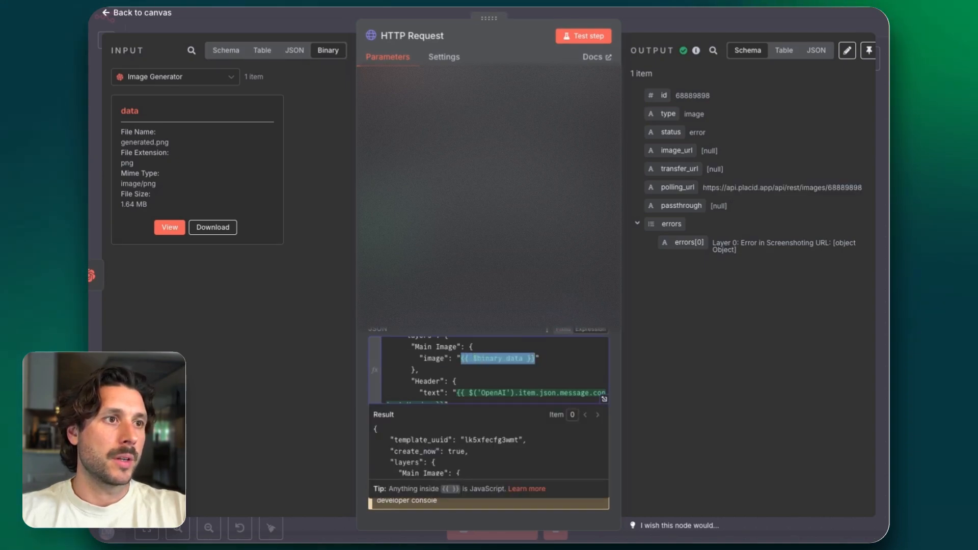
pyautogui.press('BackSpace')
pyautogui.click(583, 36)
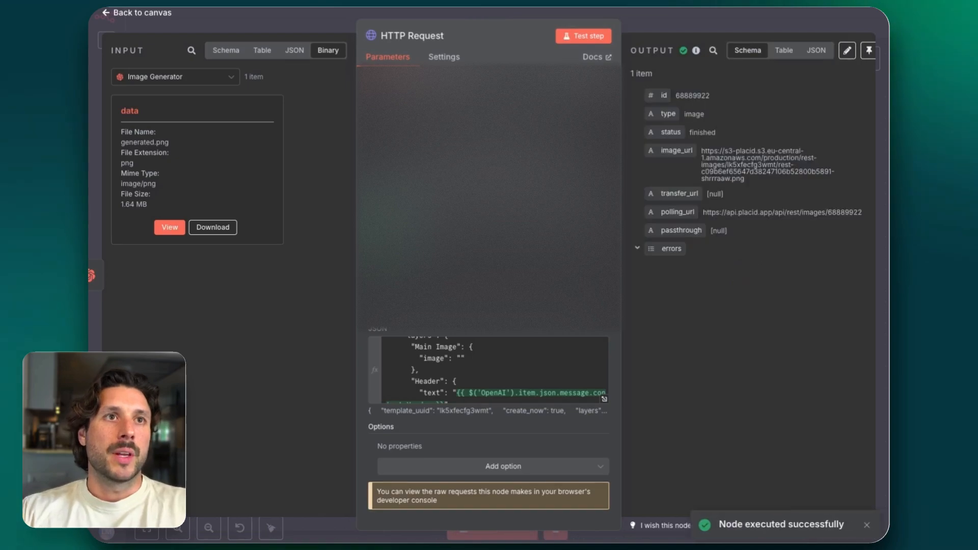
# View the rendered carousel image from the output's image_url in the browser, and return to the workflow canvas
pyautogui.tripleClick(751, 165)
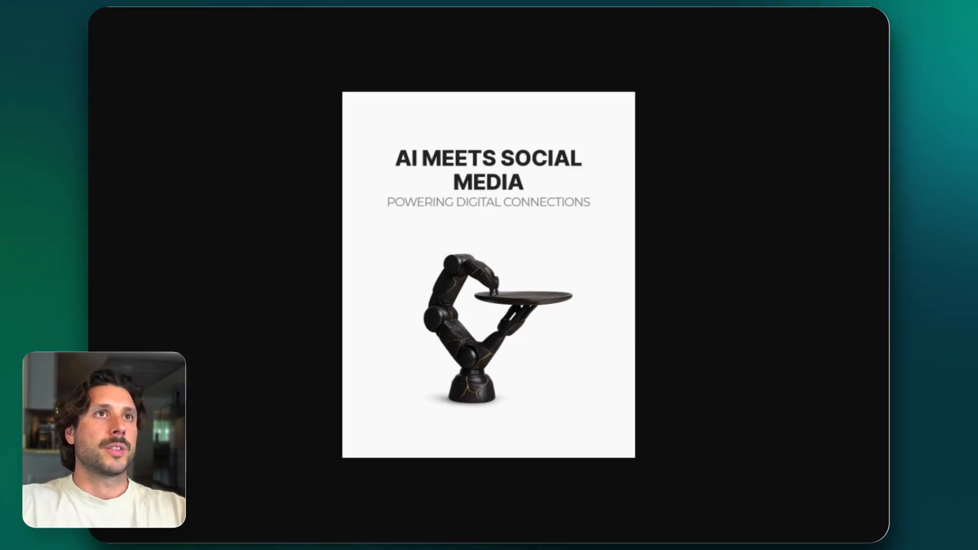
pyautogui.press('super+w')
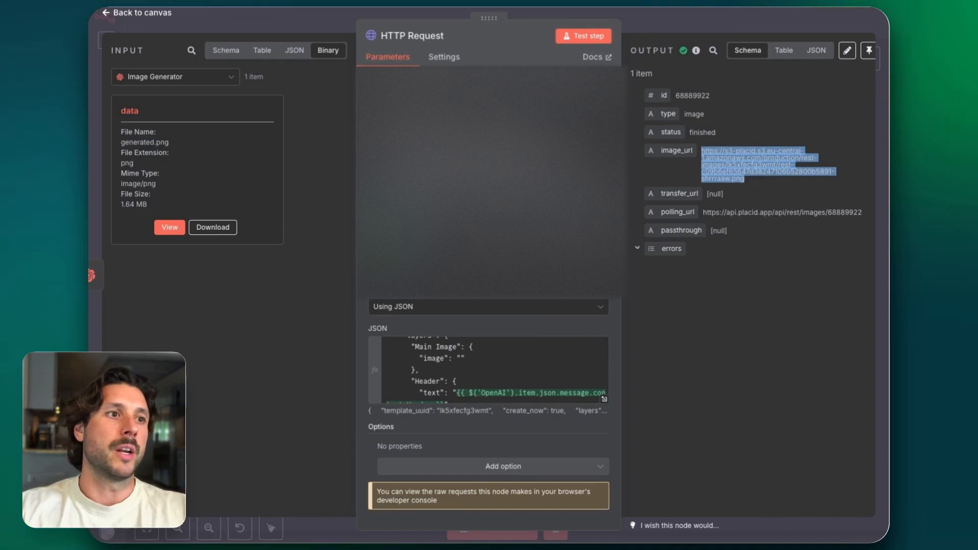
pyautogui.click(317, 22)
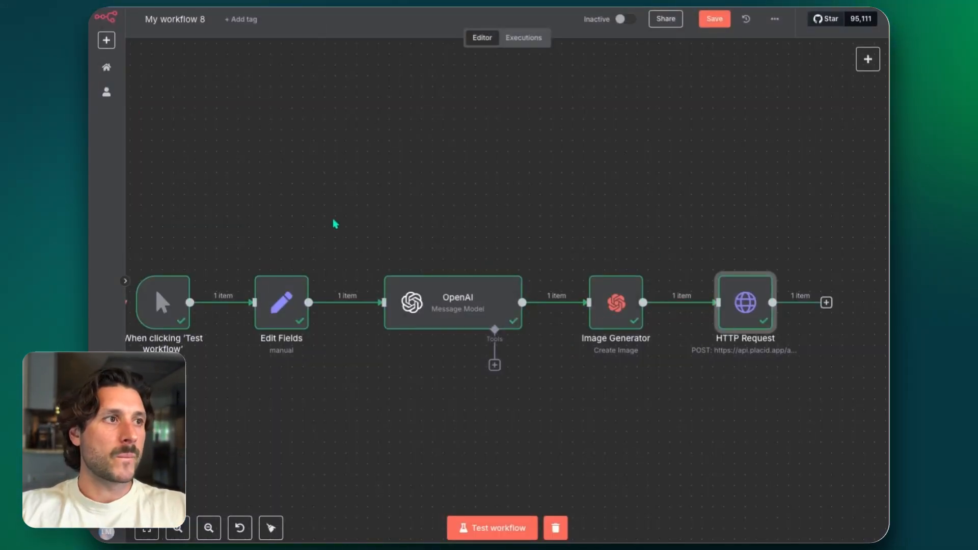
# Make room between the Image Generator and Placid request nodes, and paste the copied Load to ImgBB node above their connection
pyautogui.moveTo(128, 217); pyautogui.dragTo(670, 479)
pyautogui.moveTo(617, 308); pyautogui.dragTo(520, 308)
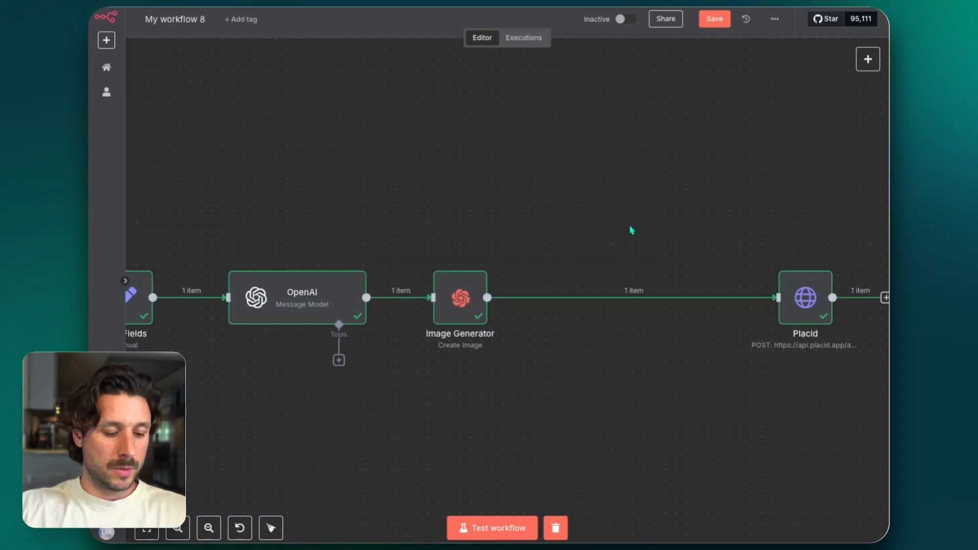
pyautogui.hotkey('ctrl', 'v')
pyautogui.moveTo(650, 246); pyautogui.dragTo(631, 230)
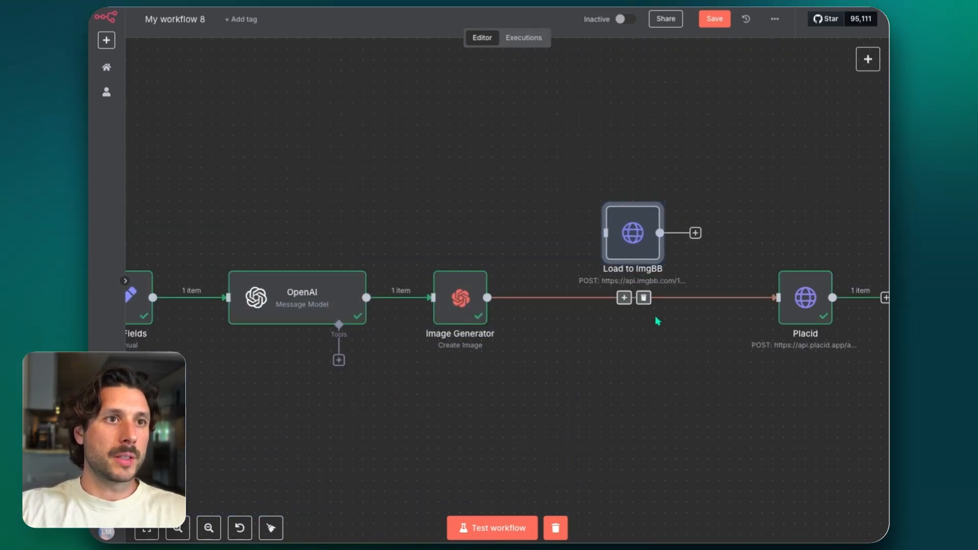
# Delete the direct Image Generator–Placid connection, and wire Load to ImgBB in line between the two nodes
pyautogui.click(643, 298)
pyautogui.moveTo(539, 299); pyautogui.dragTo(612, 297)
pyautogui.moveTo(673, 297); pyautogui.dragTo(778, 298)
pyautogui.moveTo(611, 299); pyautogui.dragTo(633, 299)
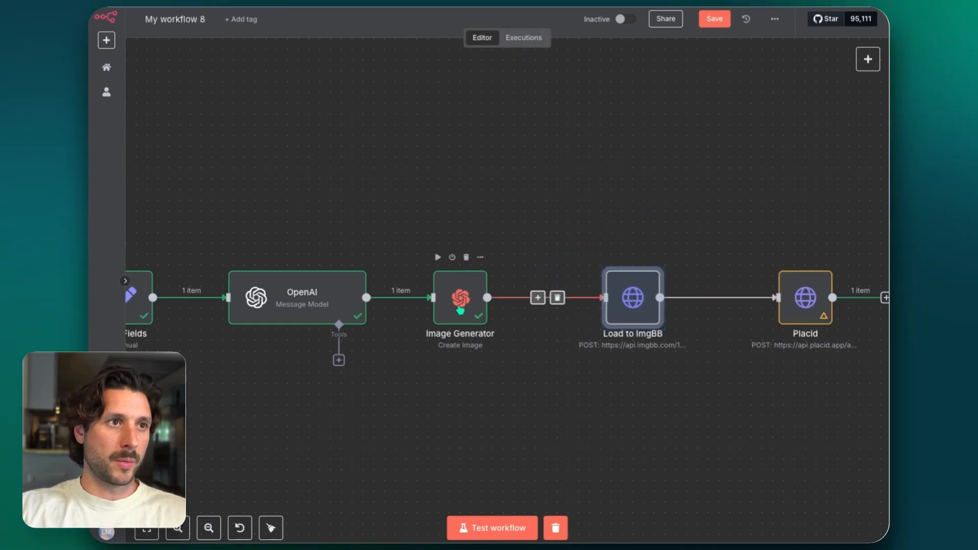
pyautogui.moveTo(460, 309); pyautogui.dragTo(481, 309)
pyautogui.hscroll(3, 540, 216)
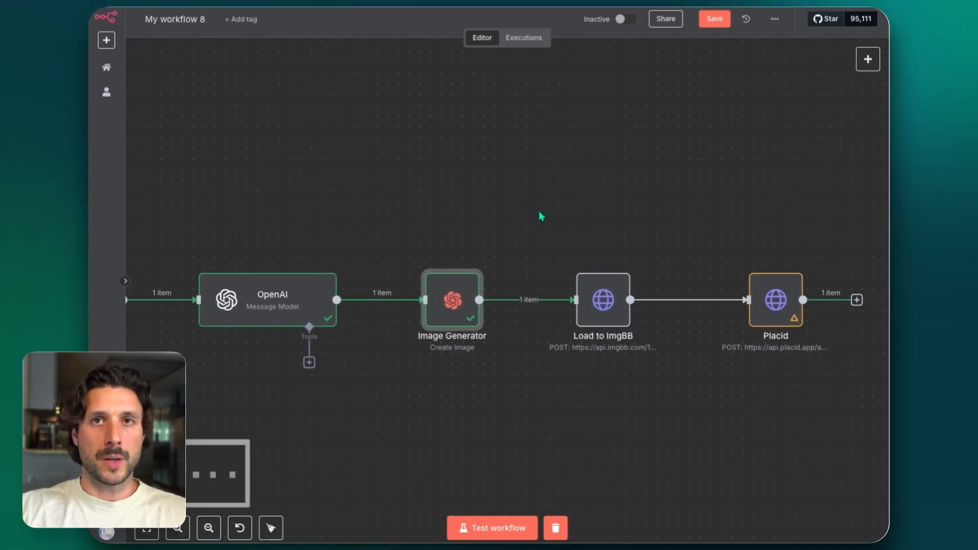
# Open the Load to ImgBB node and examine its method, upload URL, query parameters and body settings
pyautogui.click(612, 310)
pyautogui.doubleClick(612, 309)
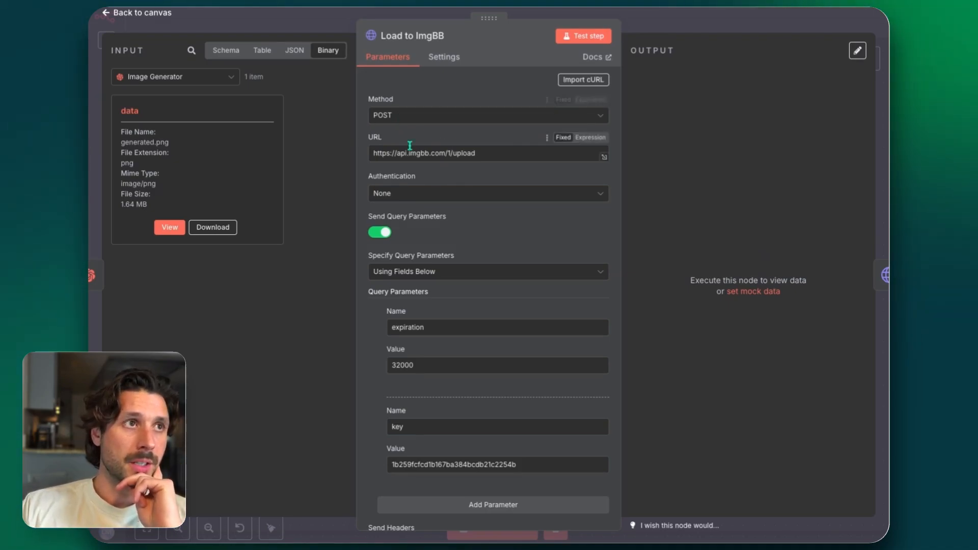
pyautogui.tripleClick(486, 155)
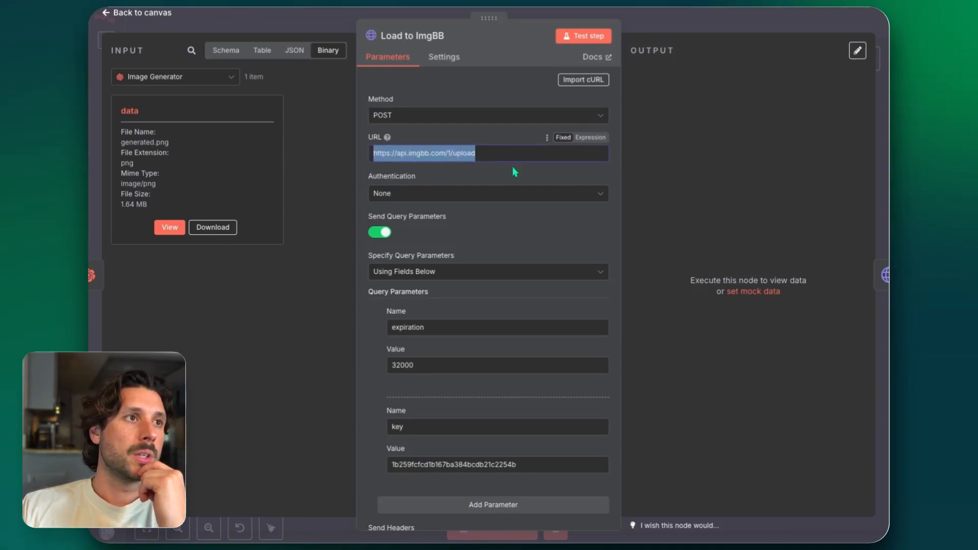
pyautogui.scroll(-1, 512, 167)
pyautogui.scroll(-1, 512, 167)
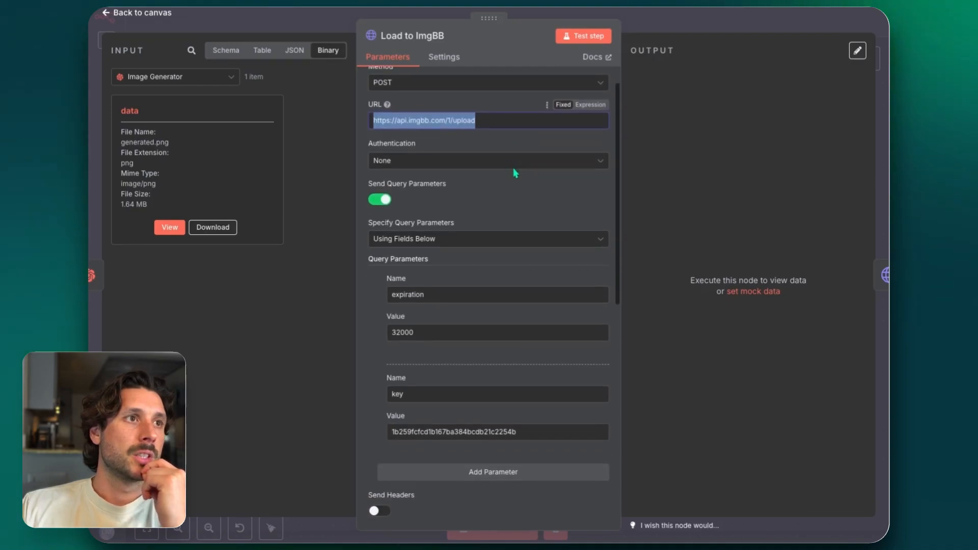
pyautogui.scroll(-1, 513, 167)
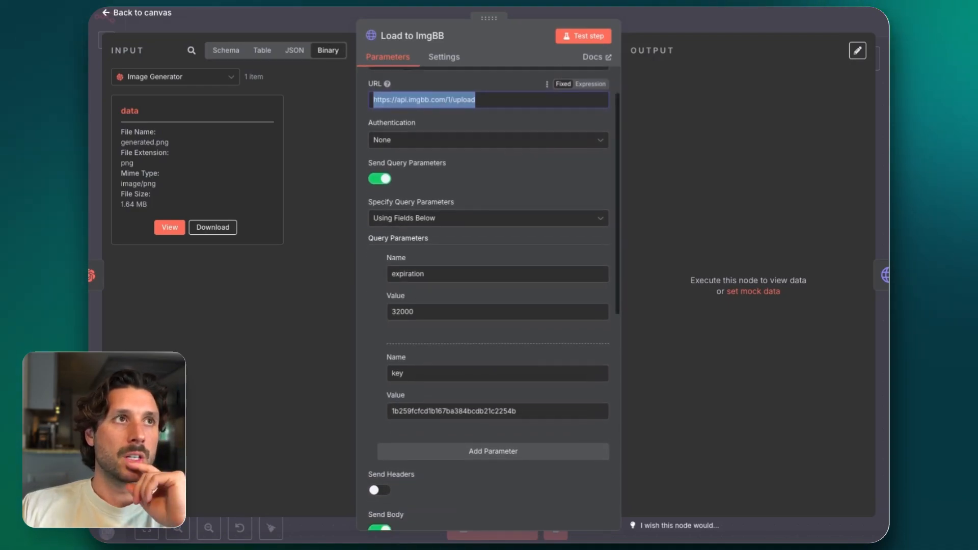
pyautogui.scroll(-2, 457, 204)
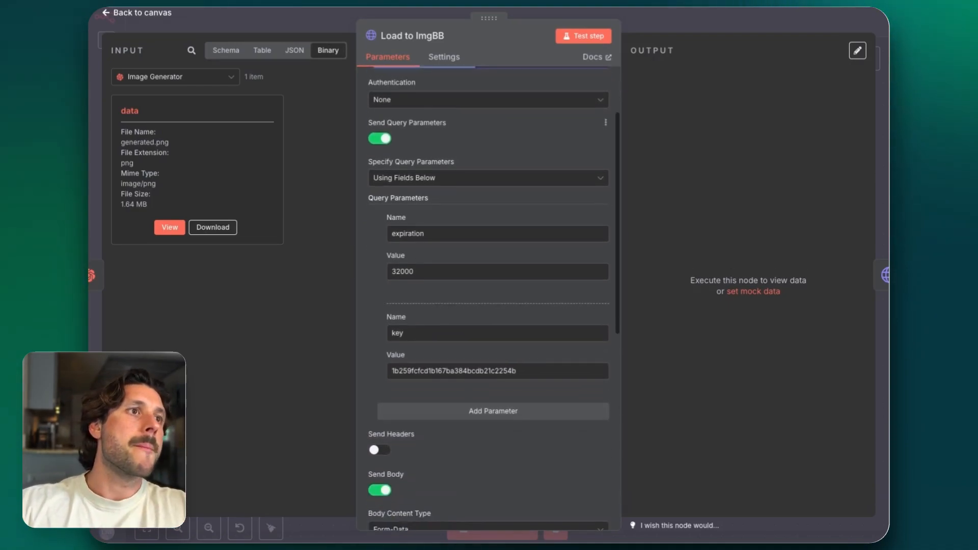
pyautogui.scroll(-1, 457, 204)
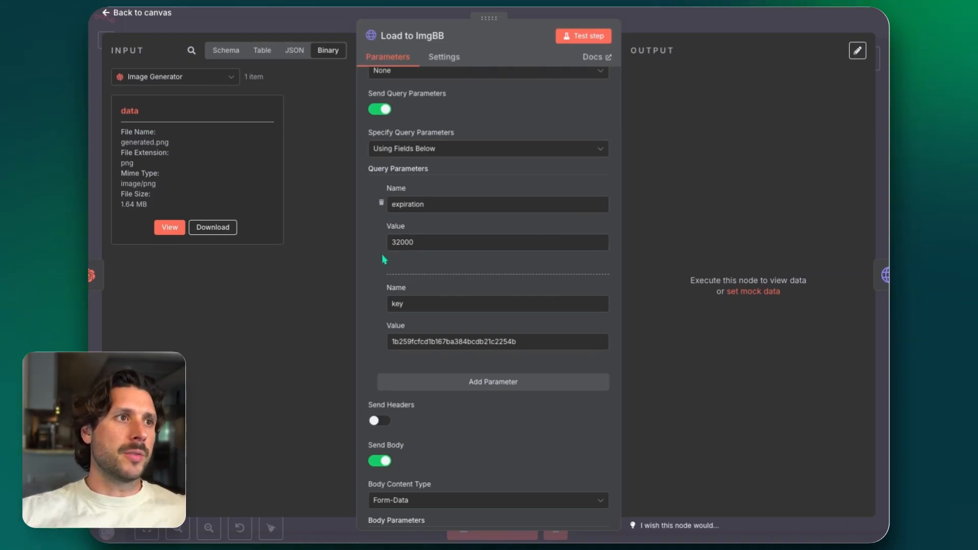
pyautogui.scroll(-2, 488, 296)
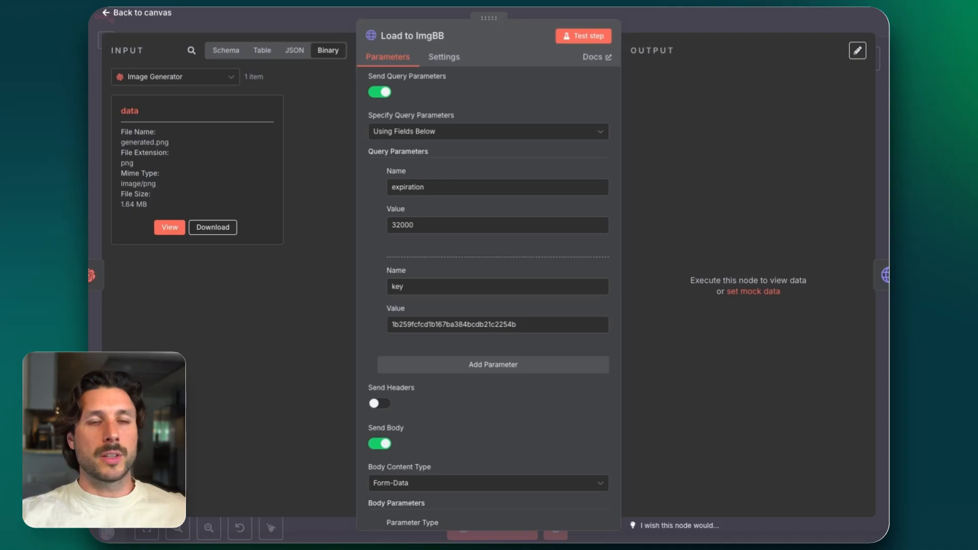
# Examine the Load to ImgBB node's form-data body parameters and redirect options
pyautogui.scroll(-4, 382, 280)
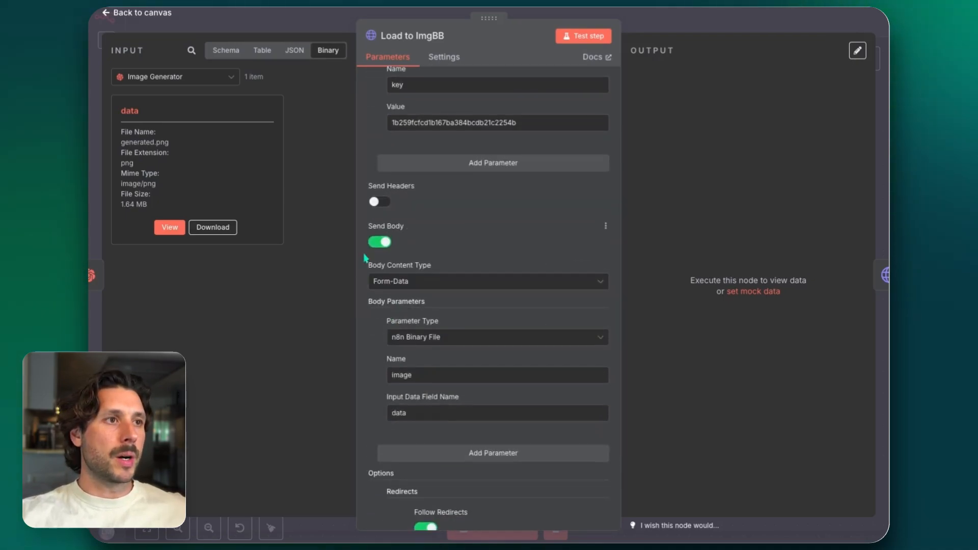
pyautogui.scroll(-1, 373, 309)
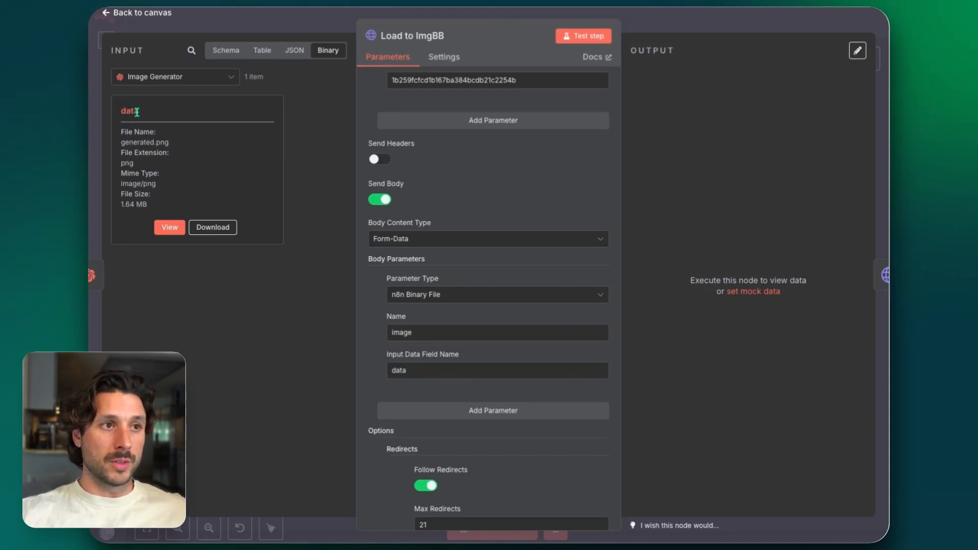
pyautogui.scroll(-2, 371, 286)
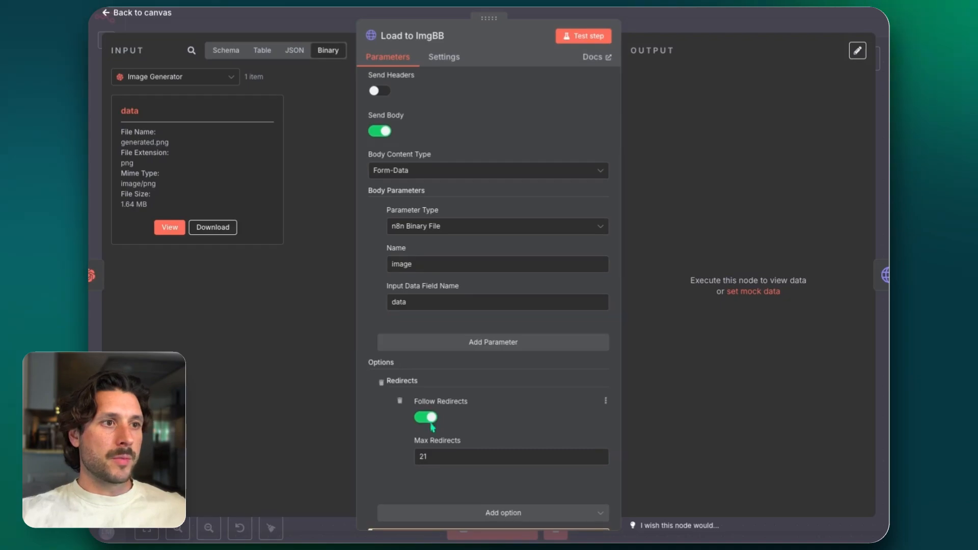
pyautogui.scroll(-1, 423, 416)
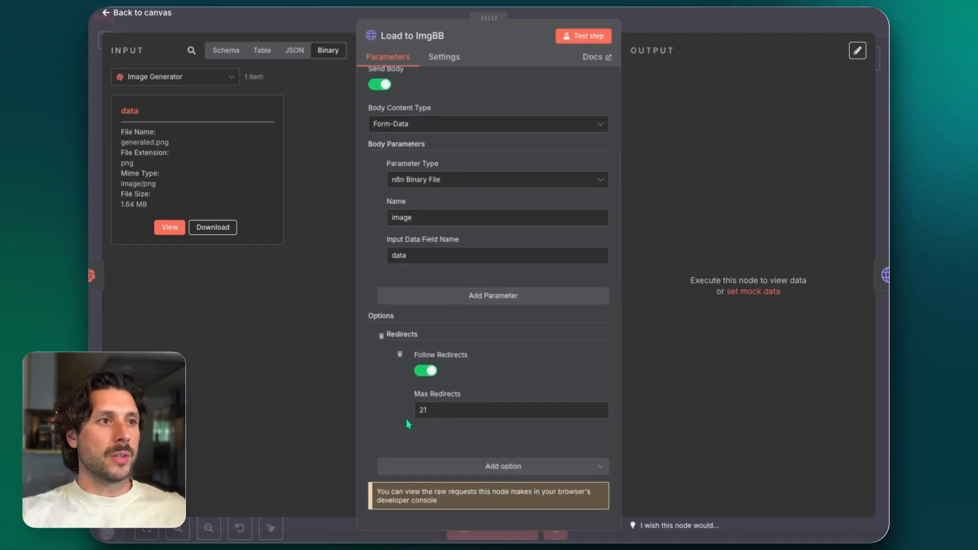
pyautogui.scroll(4, 407, 423)
pyautogui.scroll(7, 407, 424)
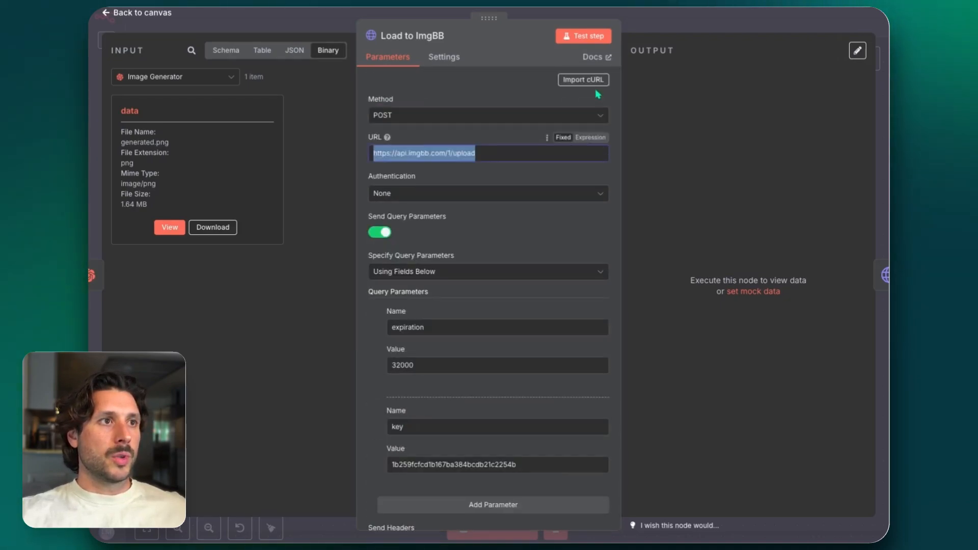
# Test the Load to ImgBB node, examine the image URLs in its output, and return to the canvas
pyautogui.click(593, 38)
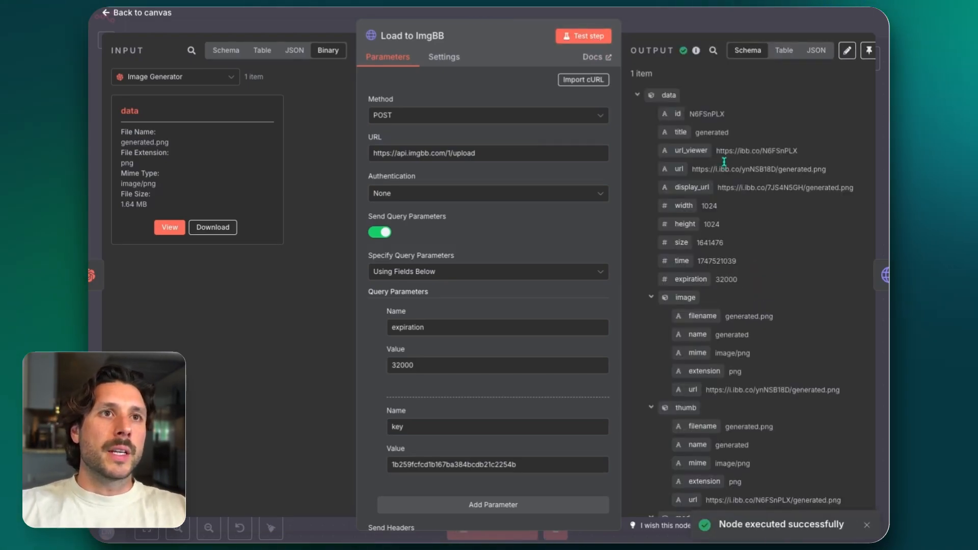
pyautogui.scroll(-5, 681, 167)
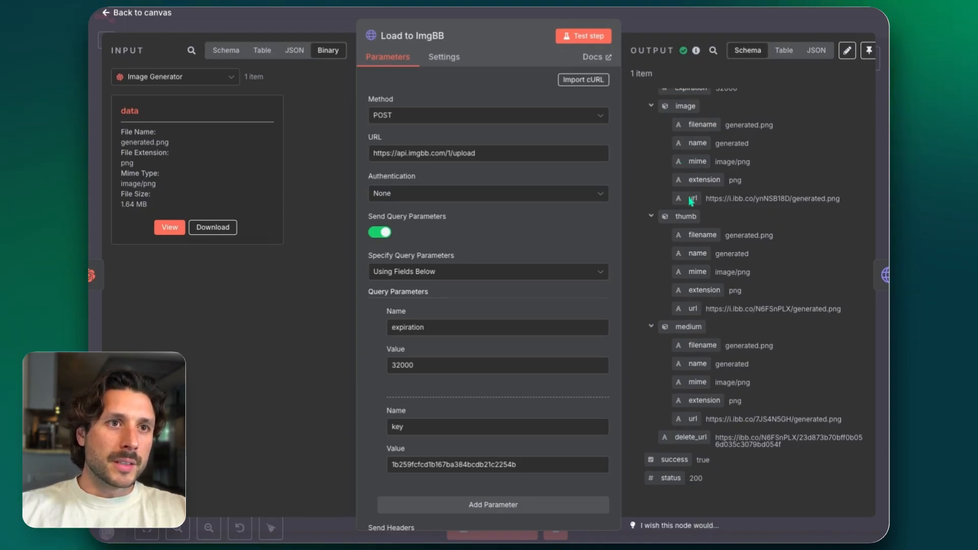
pyautogui.scroll(5, 689, 309)
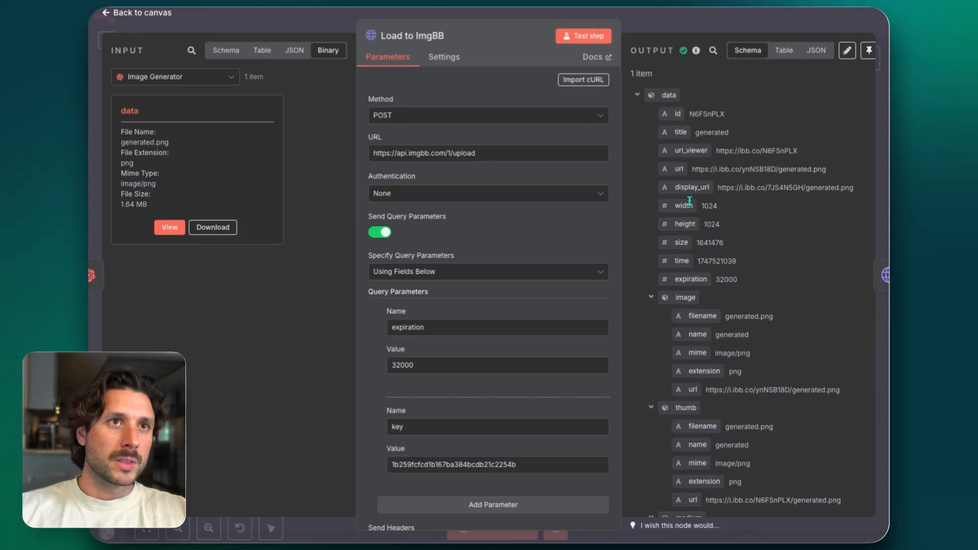
pyautogui.click(669, 29)
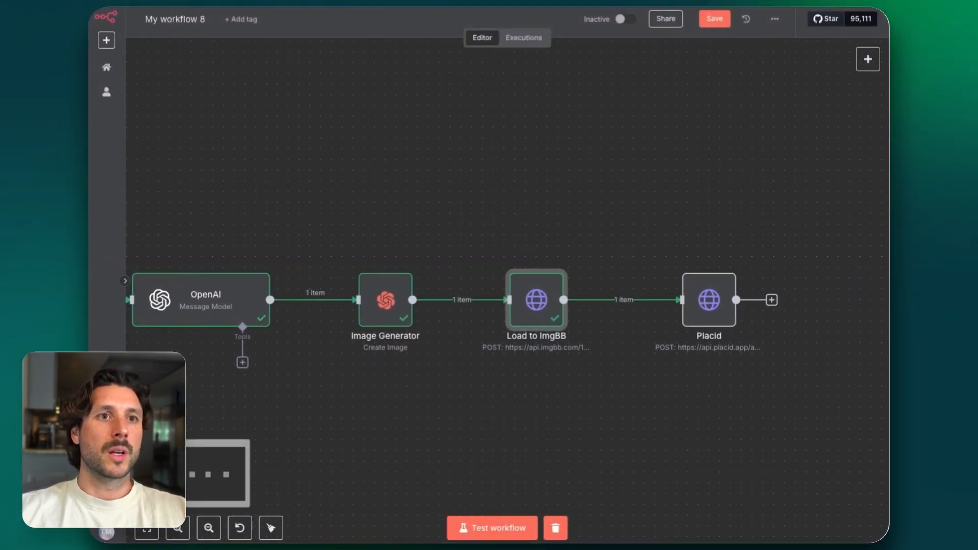
# In the Placid node's JSON body, map the ImgBB data url into the Main Image layer's image value, and return to the canvas
pyautogui.doubleClick(709, 299)
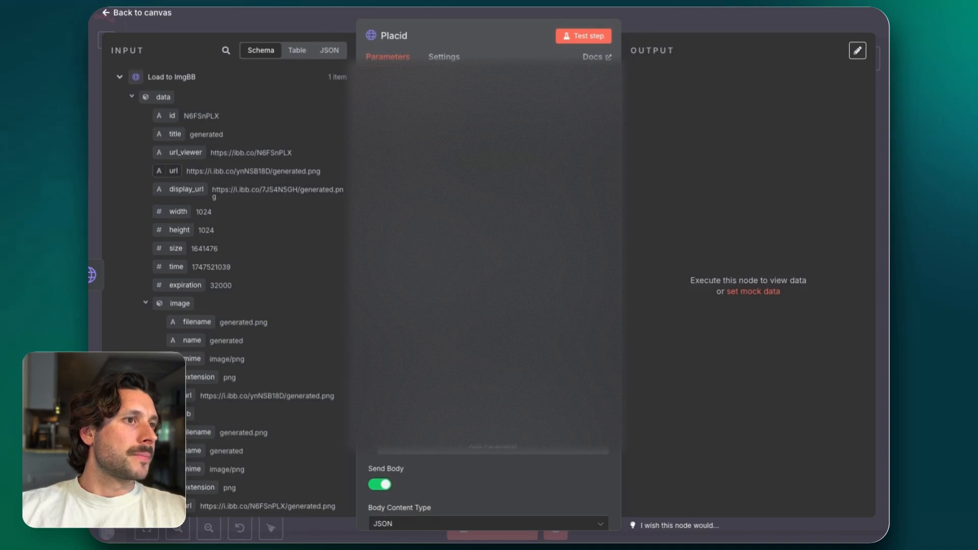
pyautogui.scroll(-10, 488, 306)
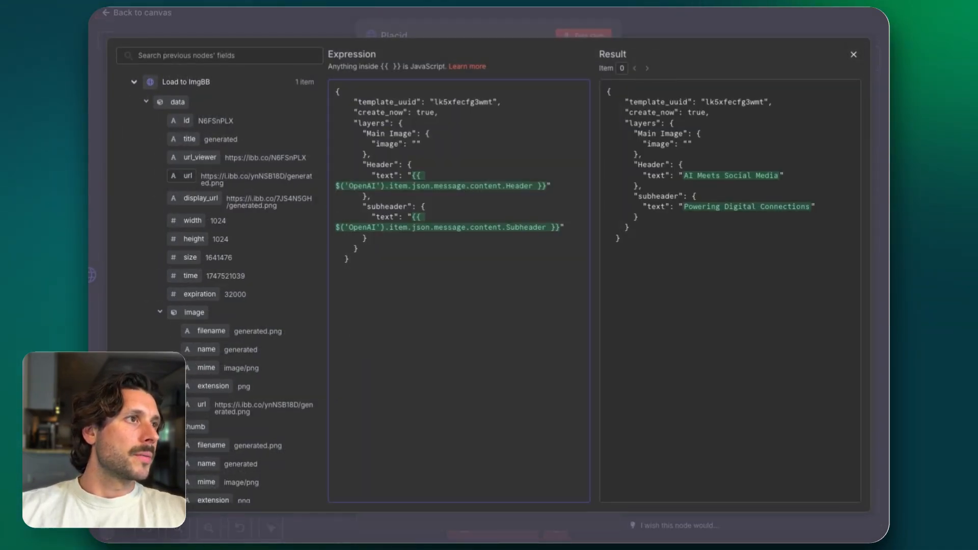
pyautogui.moveTo(187, 176); pyautogui.dragTo(417, 145)
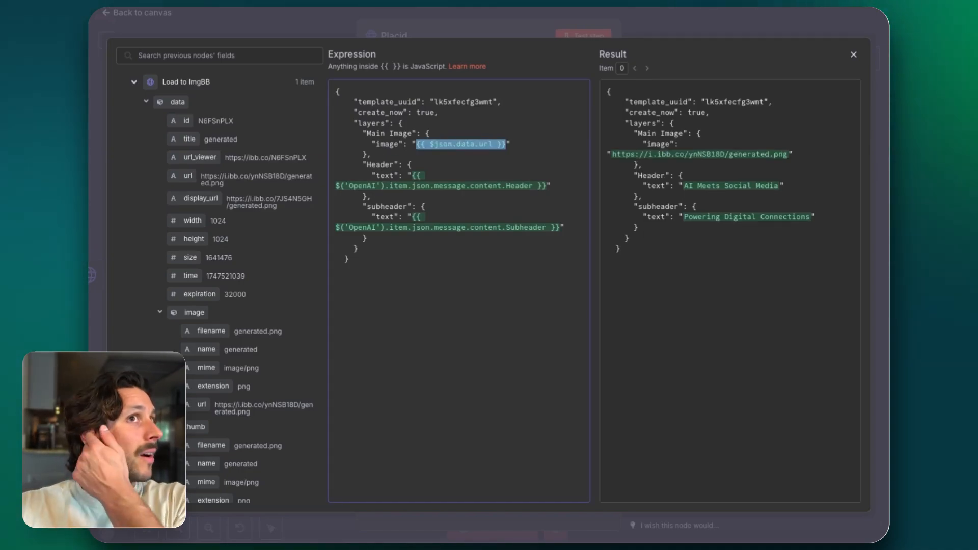
pyautogui.press('Escape')
pyautogui.press('Escape')
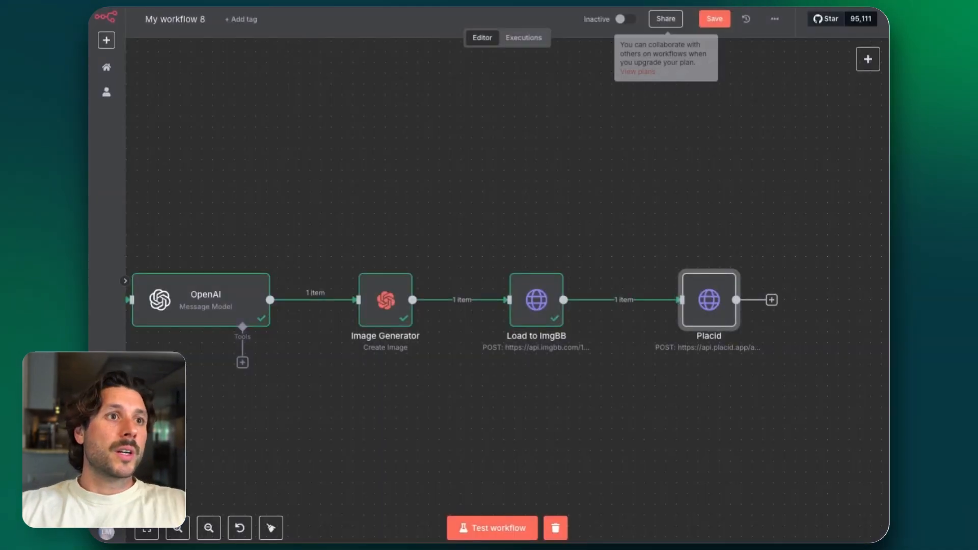
# Run the Placid node and view the rendered carousel image from its output's image_url in the browser
pyautogui.moveTo(709, 293)
pyautogui.click(686, 260)
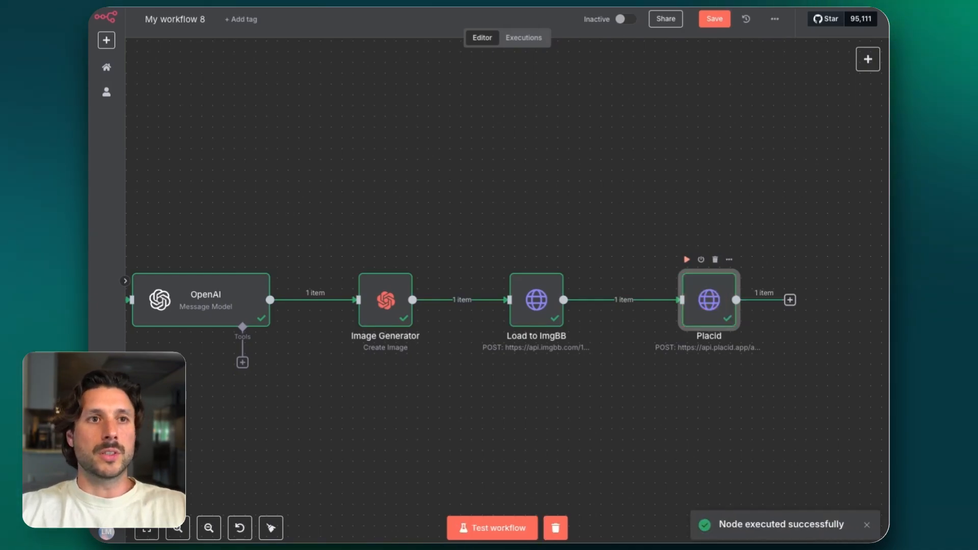
pyautogui.doubleClick(709, 300)
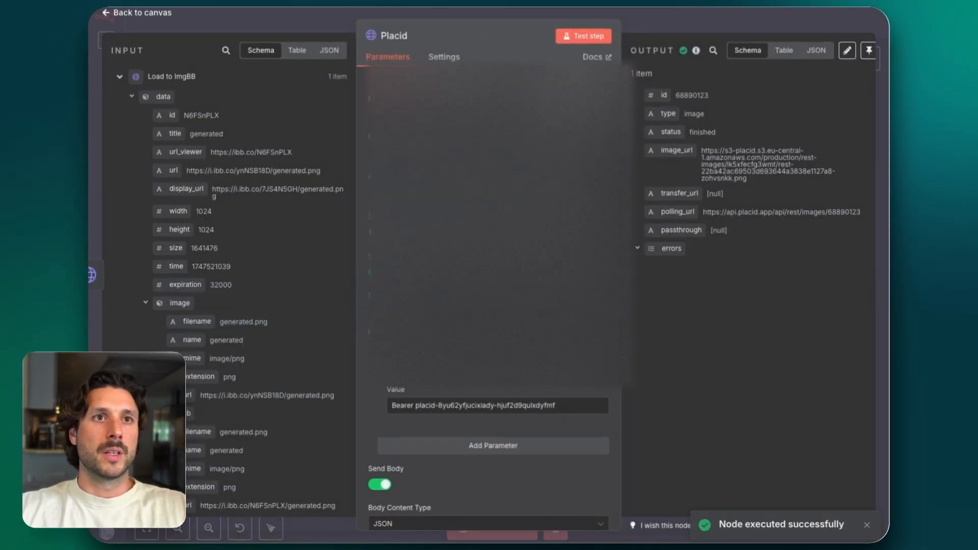
pyautogui.tripleClick(762, 156)
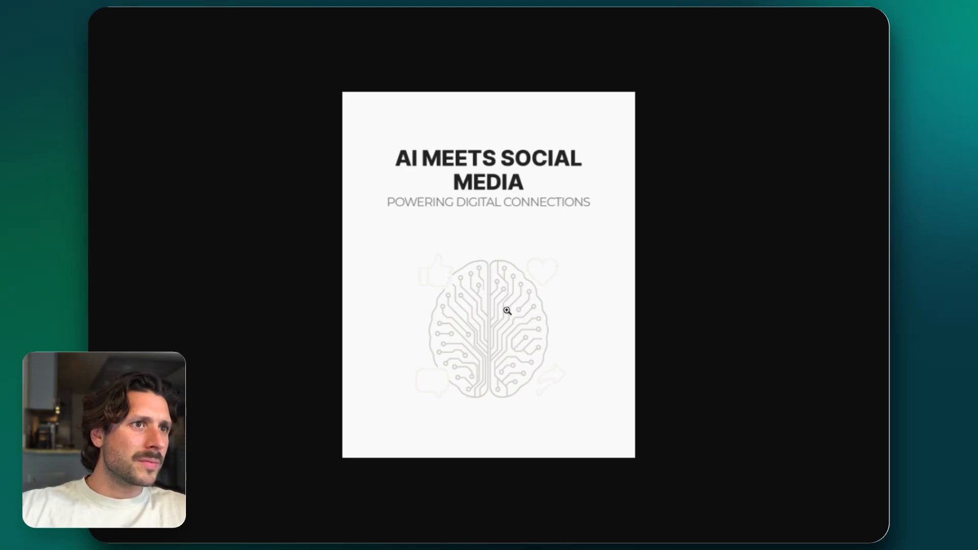
pyautogui.hotkey('ctrl', 'w')
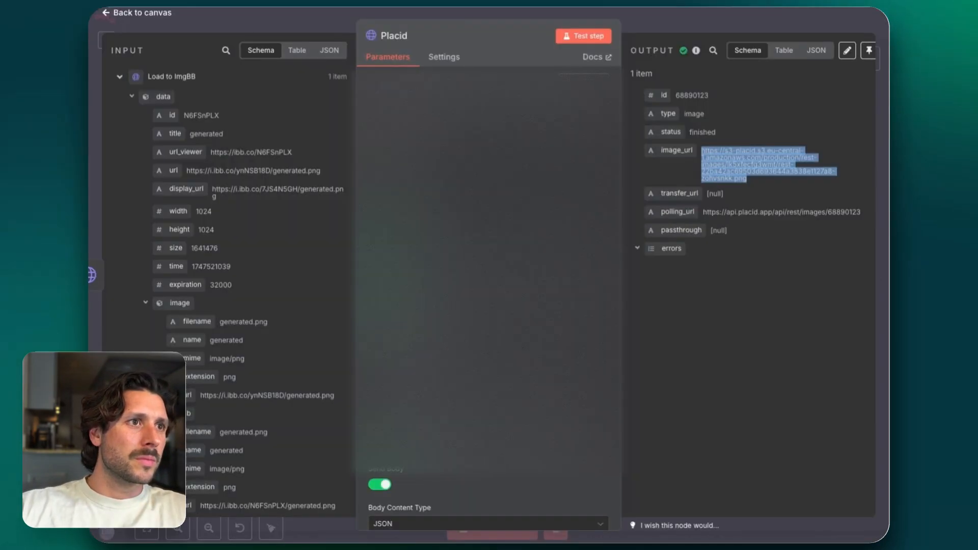
# Open the Image Generator node and view its generated image to compare it with the rendered carousel
pyautogui.click(342, 31)
pyautogui.doubleClick(370, 304)
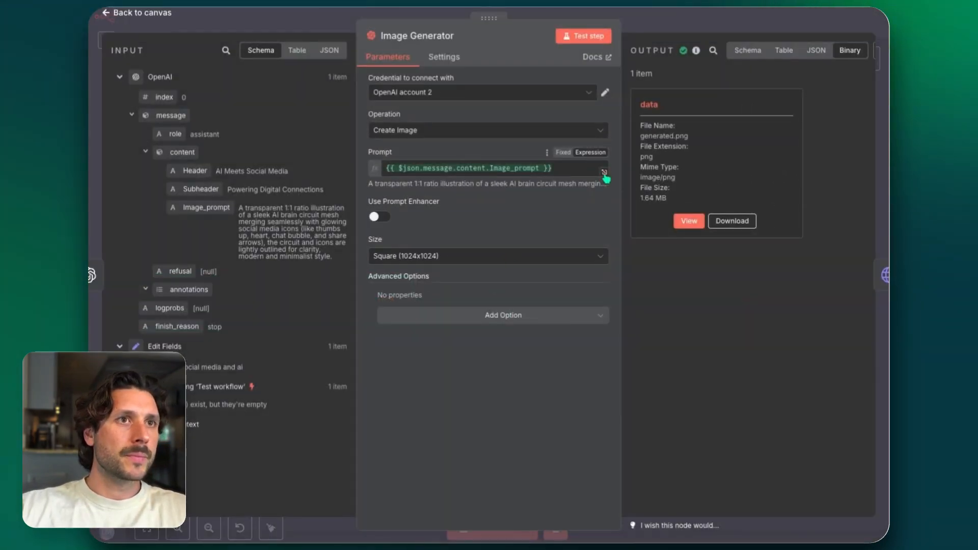
pyautogui.click(688, 221)
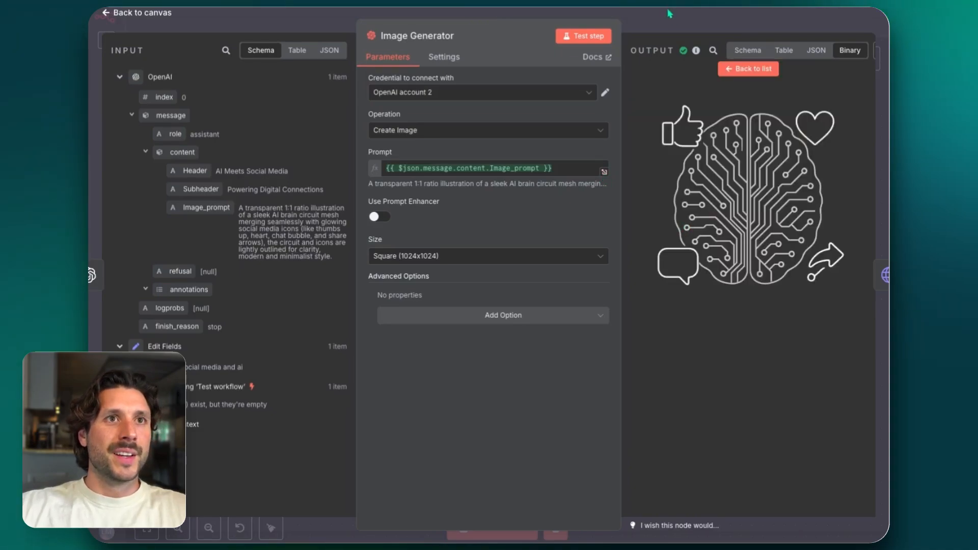
pyautogui.press('Escape')
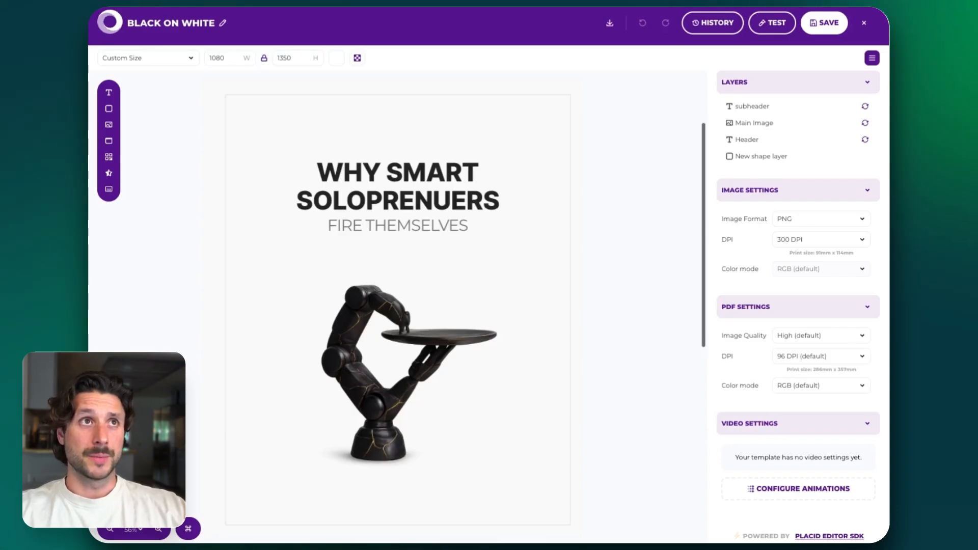
# Switch to Placid, save the BLACK ON WHITE template, and copy the UUID of the GOLD ON BLACK template
pyautogui.click(824, 23)
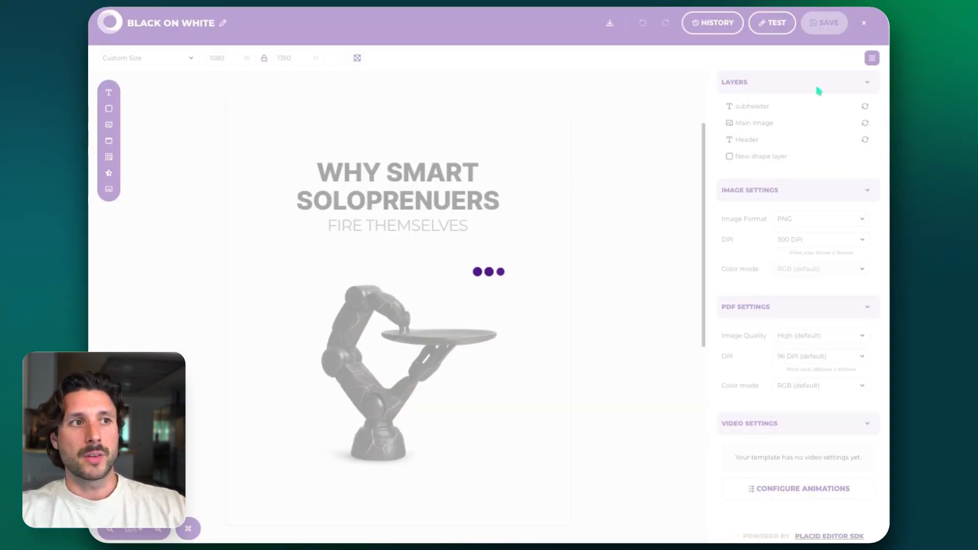
pyautogui.scroll(-2, 704, 279)
pyautogui.scroll(-15, 696, 313)
pyautogui.click(776, 278)
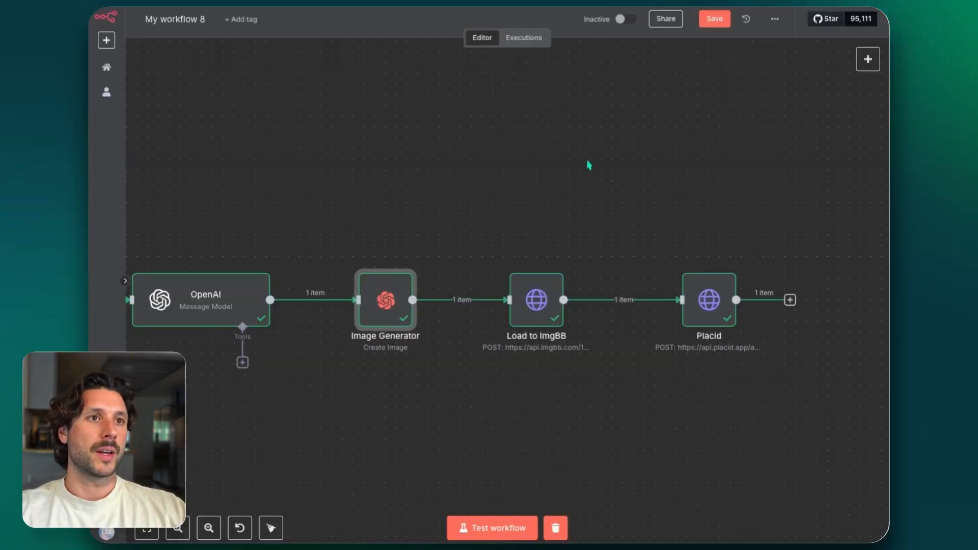
# Back in n8n, replace the template_uuid in the Placid node's JSON body with skaohffmtdusp
pyautogui.scroll(-1, 624, 192)
pyautogui.scroll(-1, 625, 192)
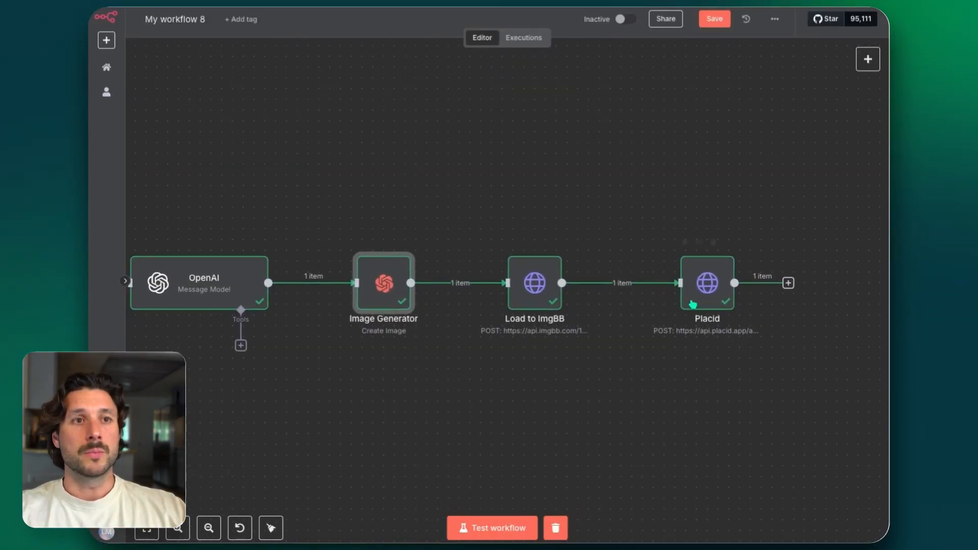
pyautogui.doubleClick(708, 290)
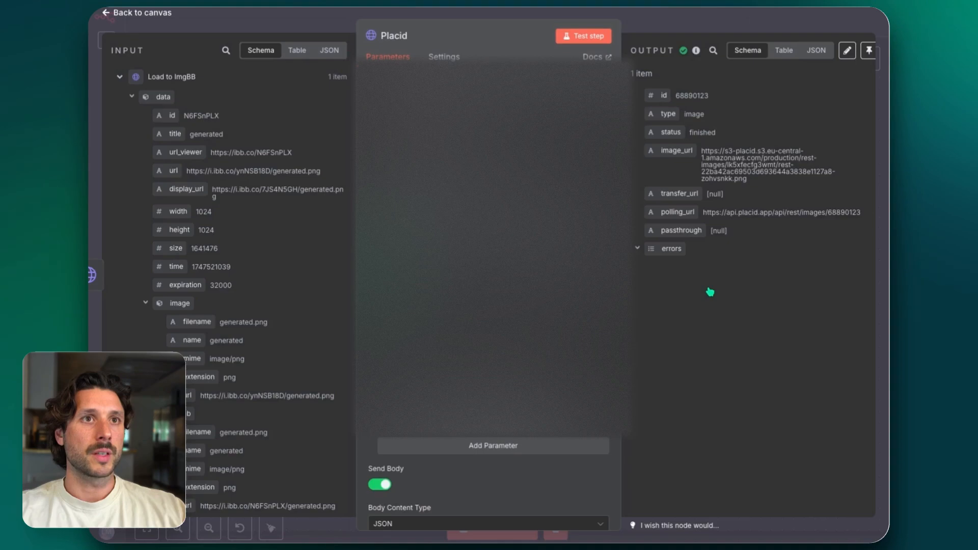
pyautogui.scroll(-6, 489, 352)
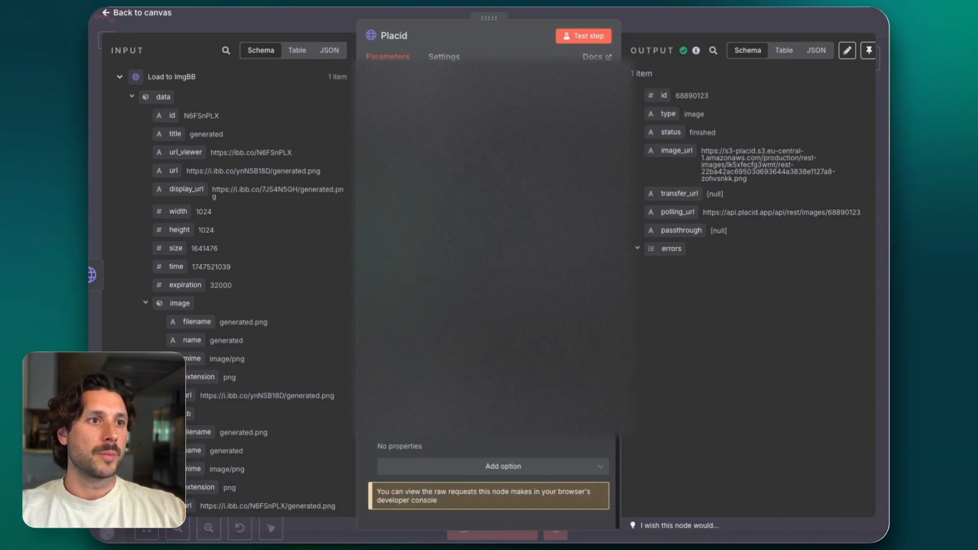
pyautogui.click(489, 352)
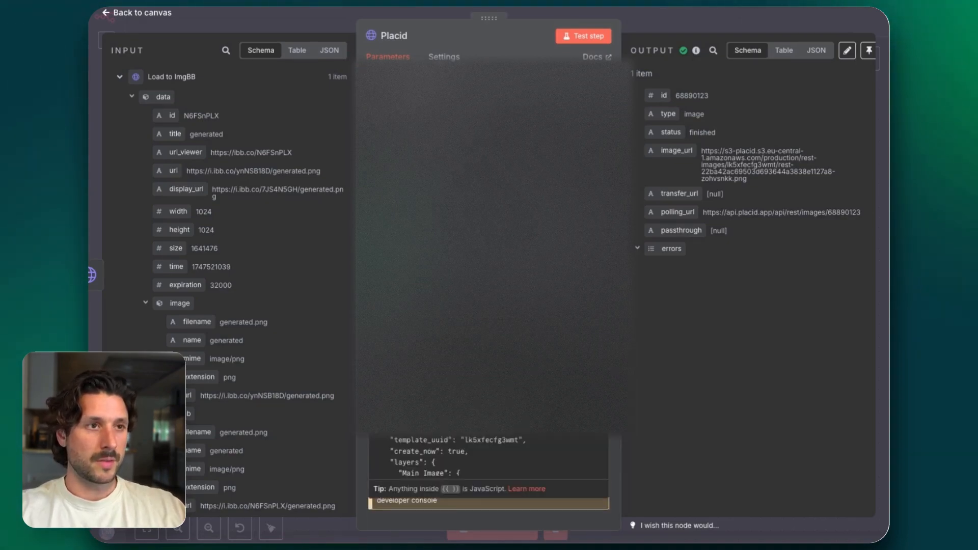
pyautogui.press('super+v')
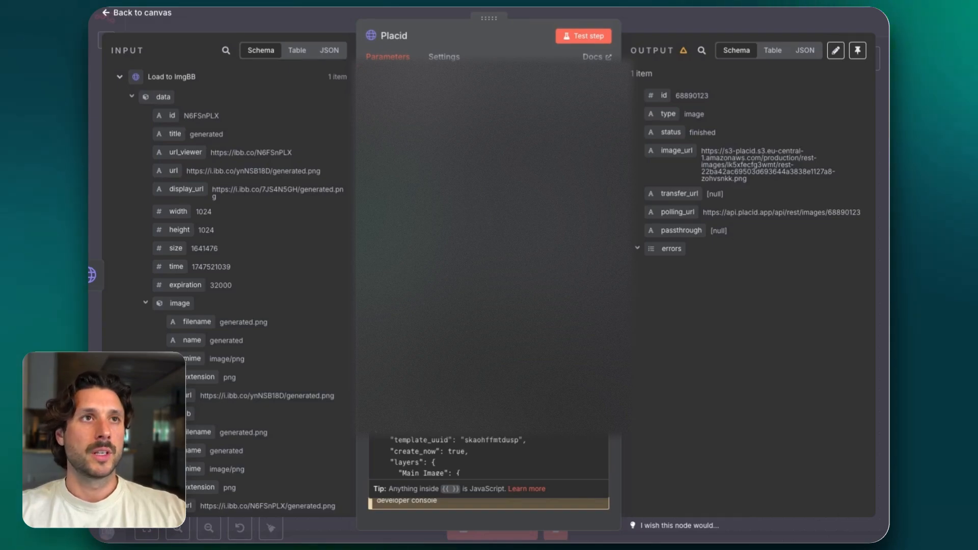
# Test the Placid node with the GOLD ON BLACK template, view the image from its image_url, and return to the canvas
pyautogui.click(578, 37)
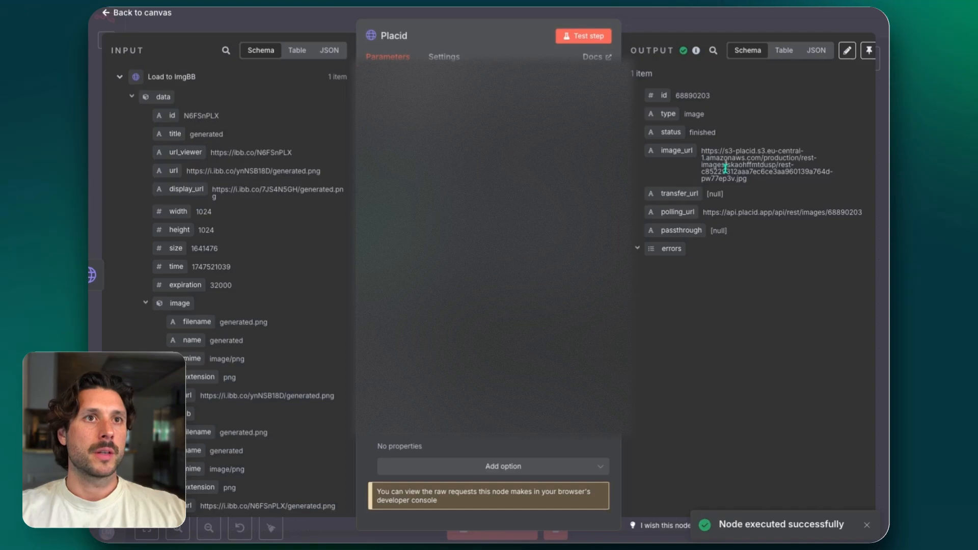
pyautogui.tripleClick(726, 168)
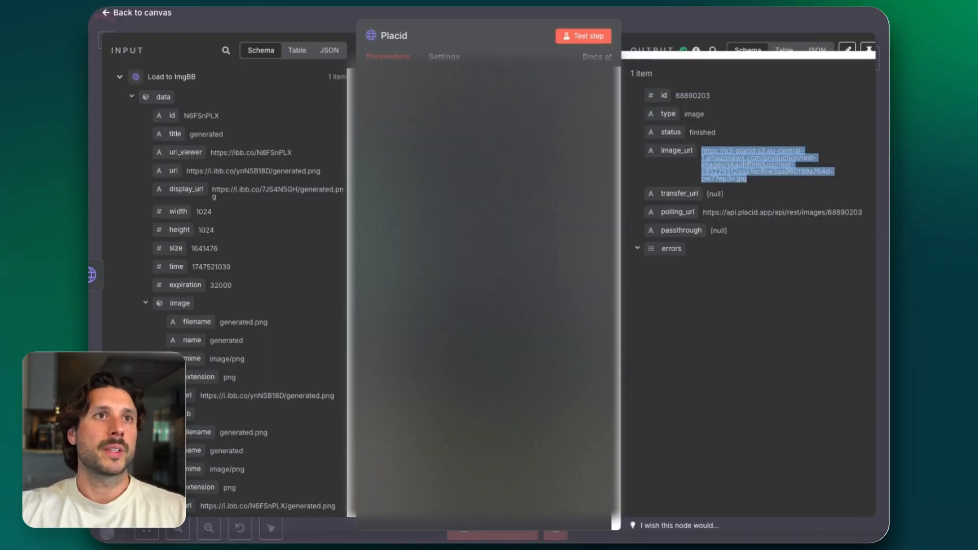
pyautogui.click(667, 20)
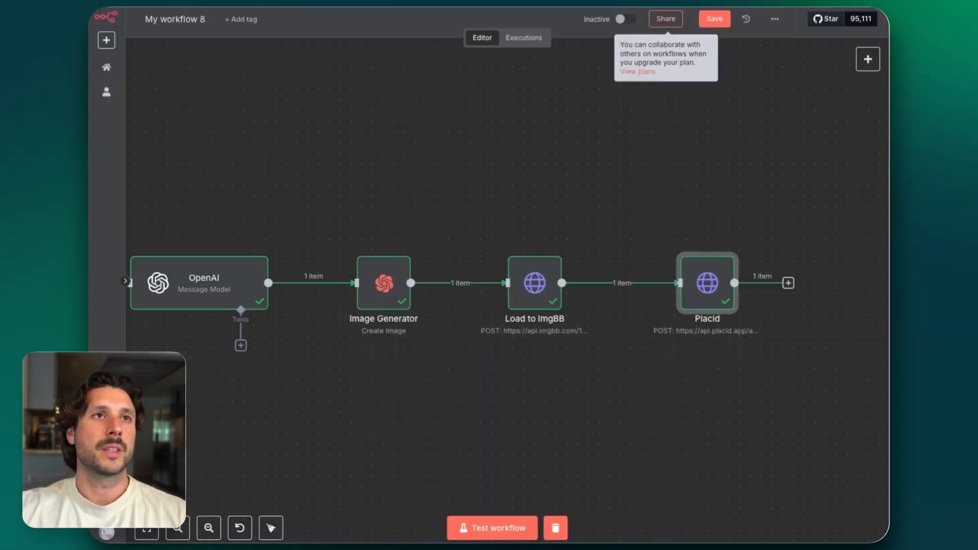
# Move the Placid node slightly closer to Load to ImgBB and save the workflow
pyautogui.scroll(-5, 637, 211)
pyautogui.hscroll(-1, 636, 211)
pyautogui.moveTo(716, 239); pyautogui.dragTo(701, 239)
pyautogui.hotkey('ctrl', 's')
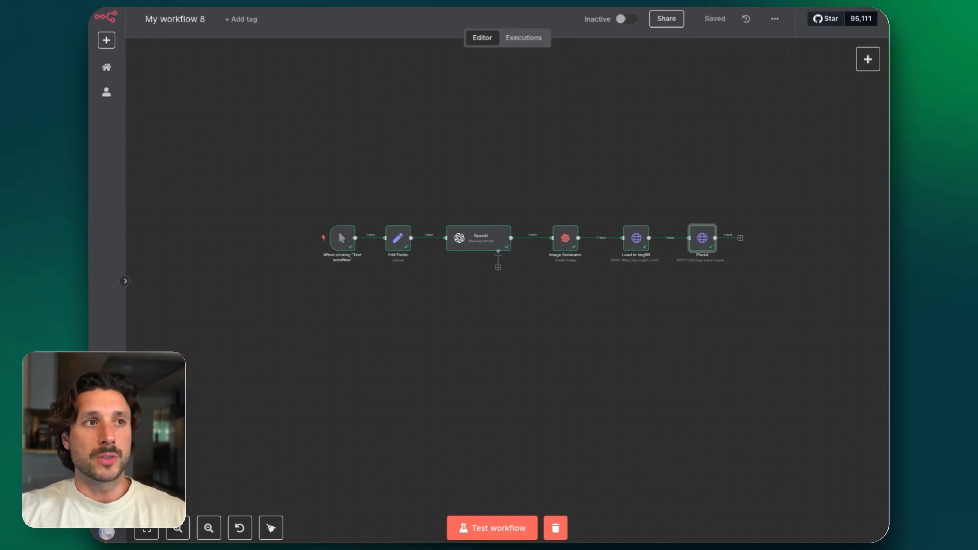
# Delete the manual trigger node and move the first-step placeholder clear of the Edit Fields node, to its left
pyautogui.moveTo(342, 238)
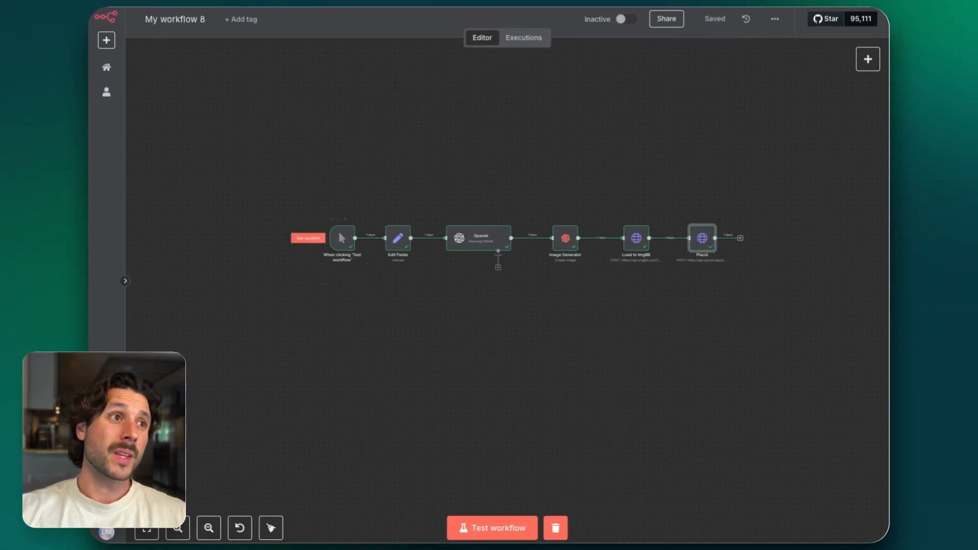
pyautogui.click(345, 219)
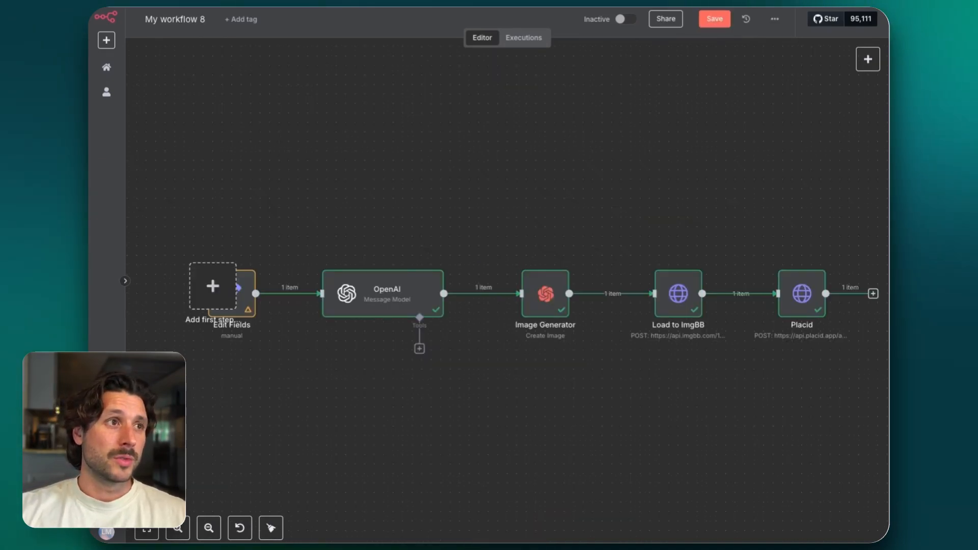
pyautogui.hscroll(-2, 351, 301)
pyautogui.hscroll(-1, 351, 301)
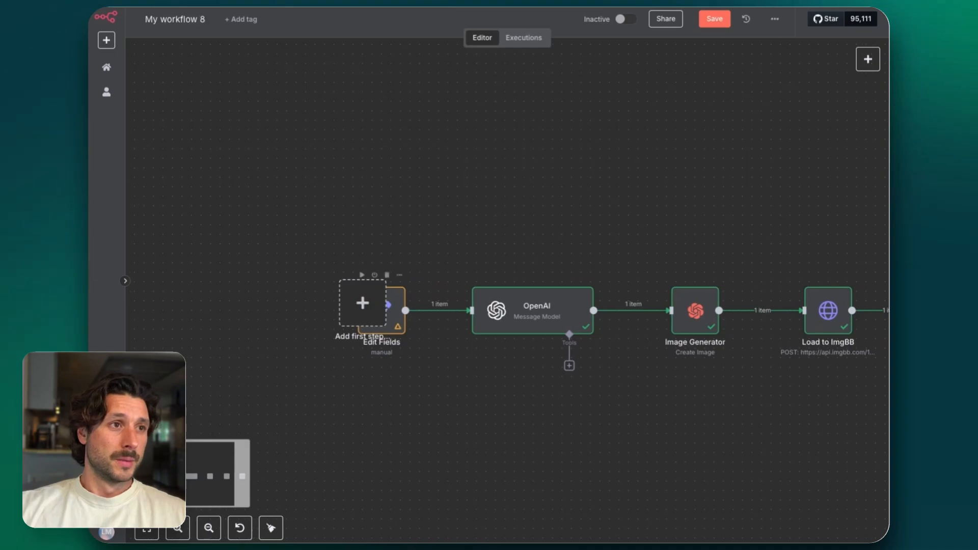
pyautogui.moveTo(362, 304); pyautogui.dragTo(249, 304)
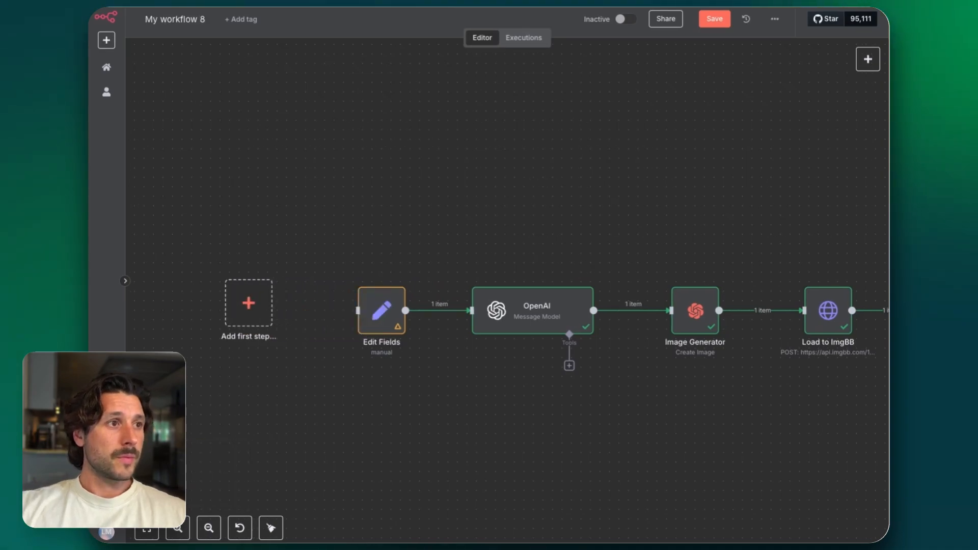
# Add an RSS Feed Trigger as the first step and place it beside Edit Fields, connected to that node's input
pyautogui.click(248, 303)
pyautogui.write('rss')
pyautogui.press('Down')
pyautogui.press('Return')
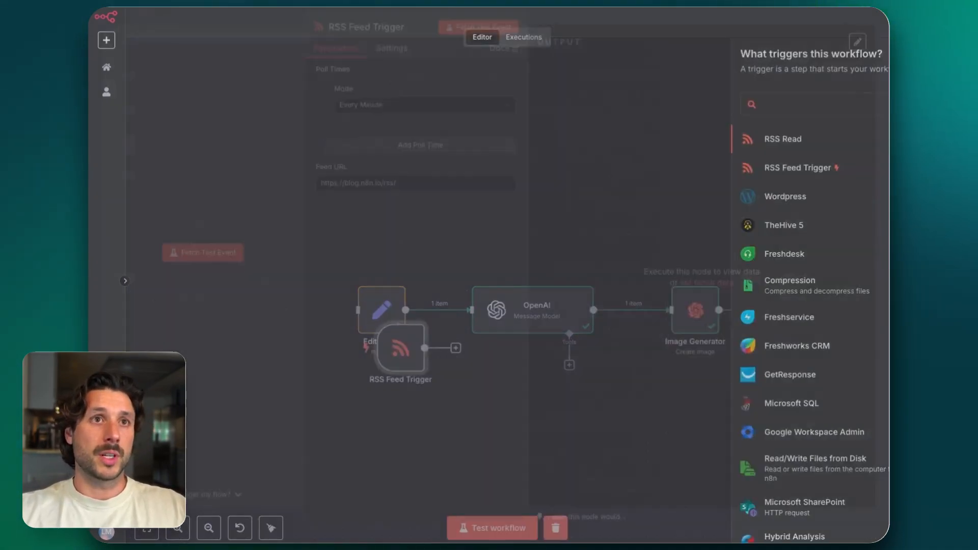
pyautogui.click(416, 192)
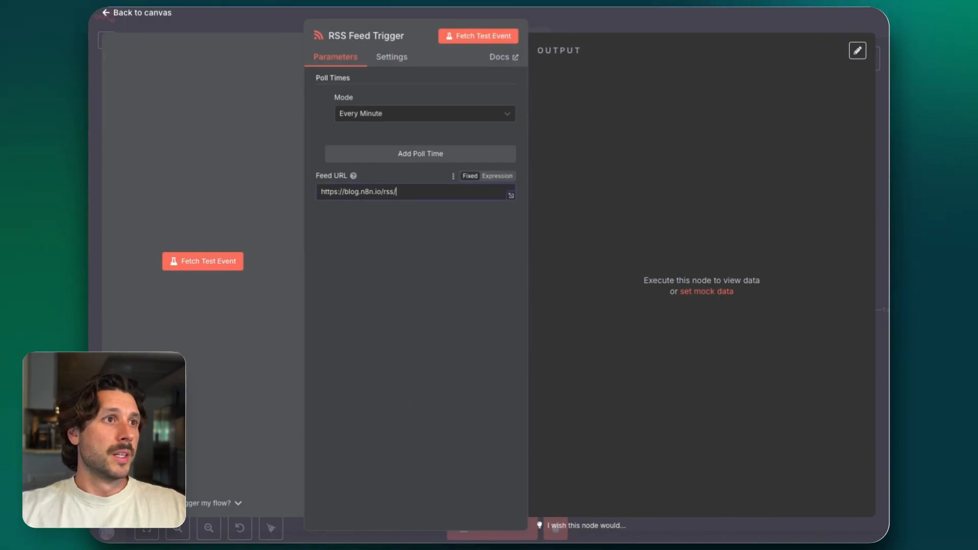
pyautogui.press('Escape')
pyautogui.moveTo(399, 349); pyautogui.dragTo(359, 310)
pyautogui.moveTo(239, 311)
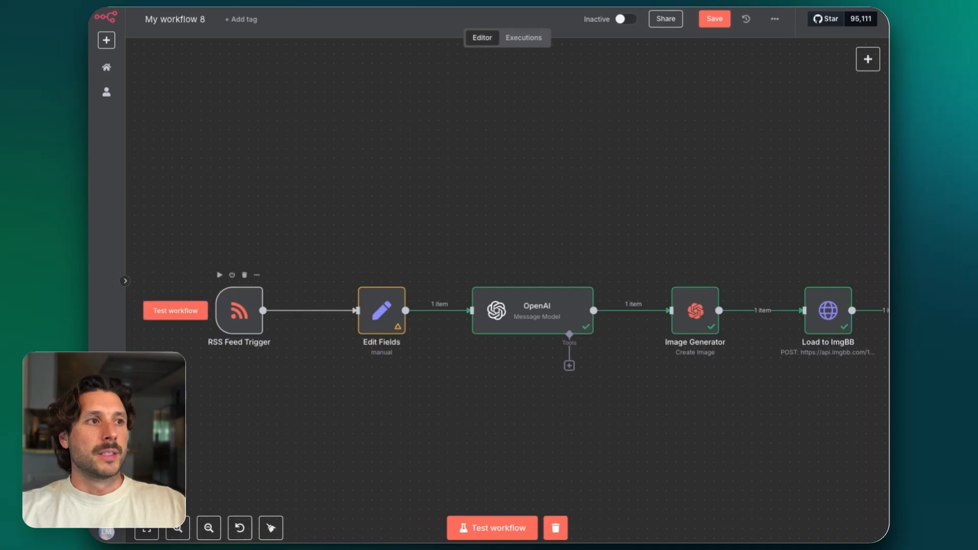
pyautogui.moveTo(311, 311)
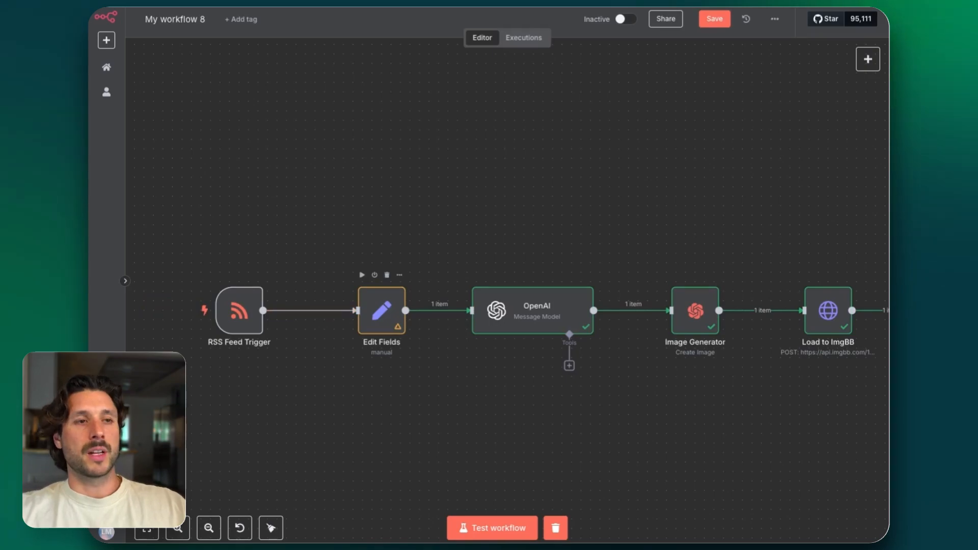
# Examine the poll time mode options of the RSS Feed Trigger and return to the canvas
pyautogui.scroll(-6, 560, 315)
pyautogui.scroll(2, 560, 314)
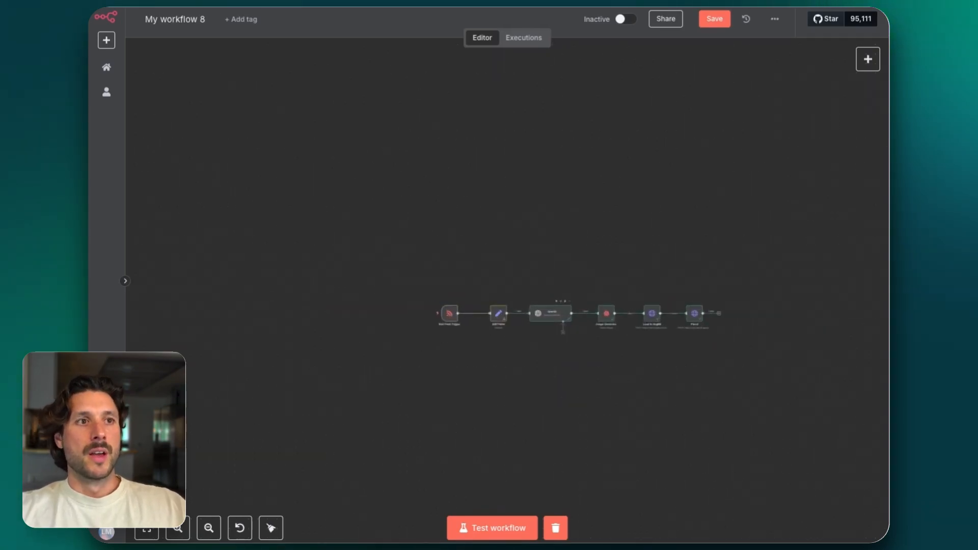
pyautogui.scroll(1, 560, 314)
pyautogui.doubleClick(432, 312)
pyautogui.click(425, 114)
pyautogui.click(367, 176)
pyautogui.press('Escape')
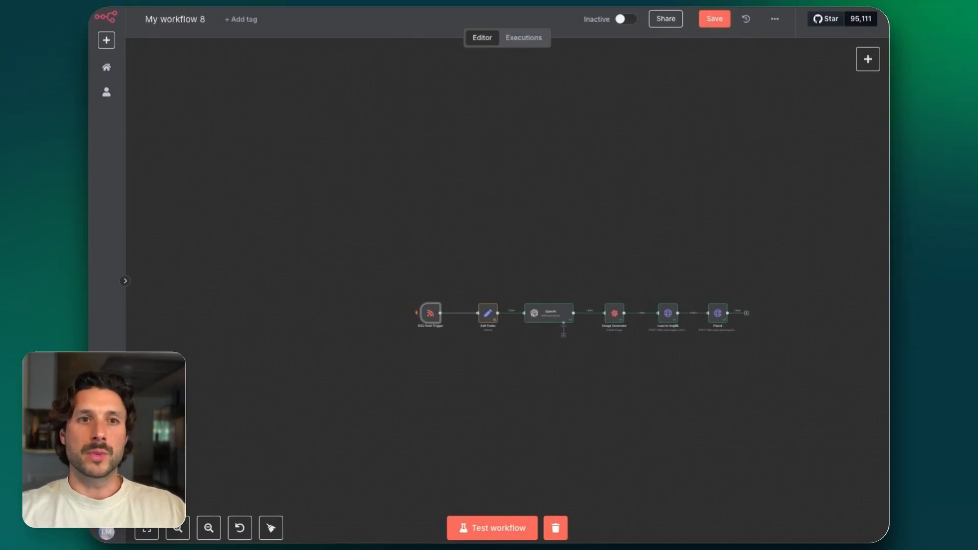
# Duplicate the RSS Feed Trigger node twice on the canvas
pyautogui.moveTo(381, 287); pyautogui.dragTo(454, 346)
pyautogui.hotkey('ctrl', 'c')
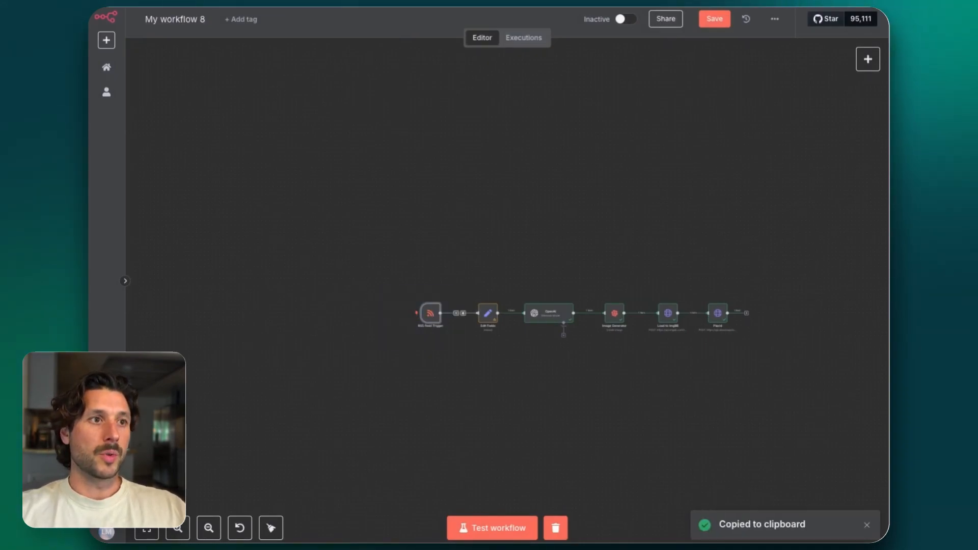
pyautogui.hotkey('ctrl', 'v')
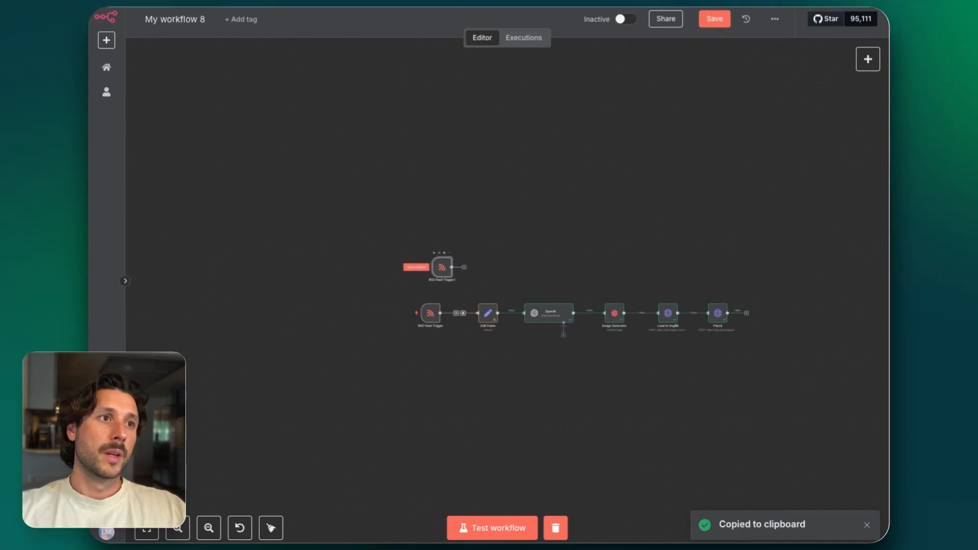
pyautogui.hotkey('ctrl', 'c')
pyautogui.hotkey('ctrl', 'v')
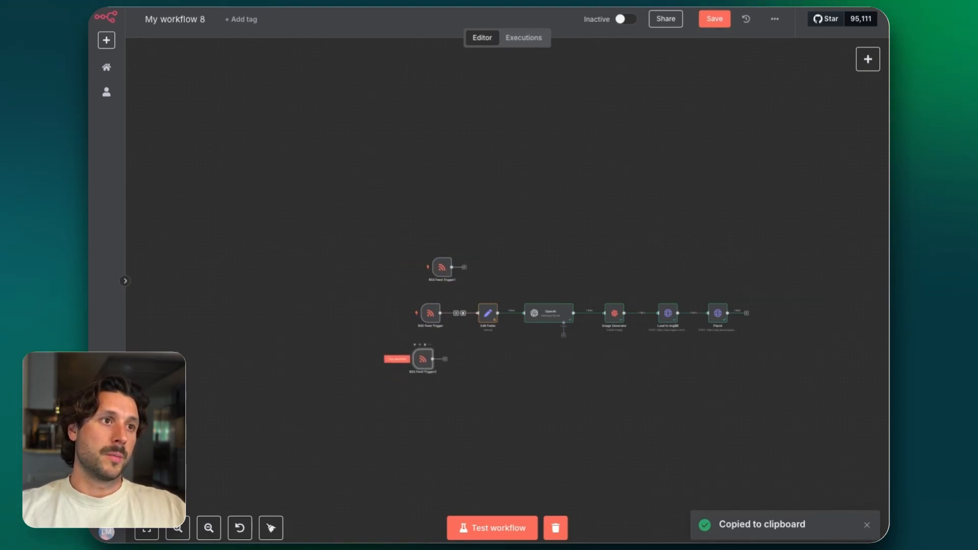
# Connect both RSS Feed Trigger copies to Edit Fields and move all three triggers farther away from that node
pyautogui.moveTo(427, 359); pyautogui.dragTo(477, 313)
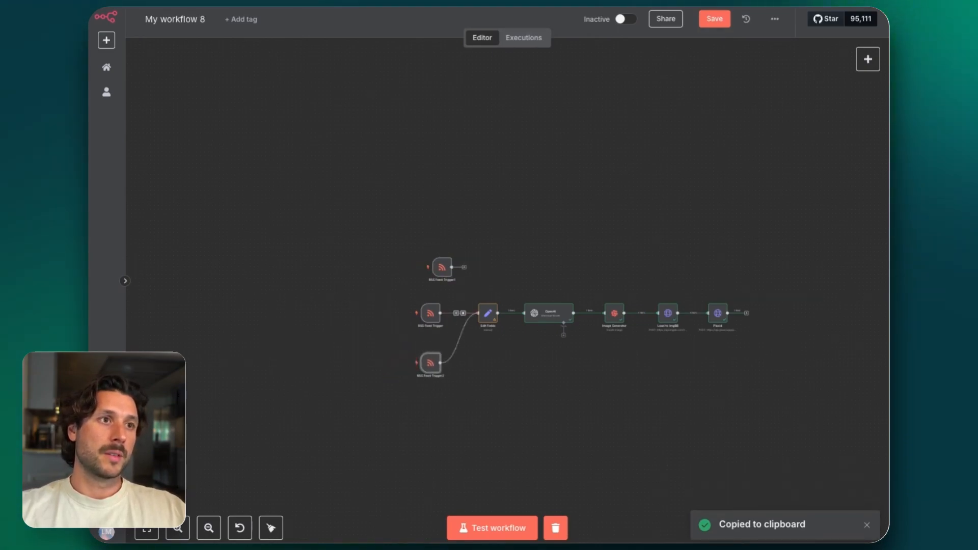
pyautogui.moveTo(451, 267); pyautogui.dragTo(477, 313)
pyautogui.moveTo(441, 267); pyautogui.dragTo(426, 274)
pyautogui.moveTo(430, 313); pyautogui.dragTo(381, 313)
pyautogui.moveTo(427, 275); pyautogui.dragTo(385, 275)
pyautogui.moveTo(431, 363); pyautogui.dragTo(377, 360)
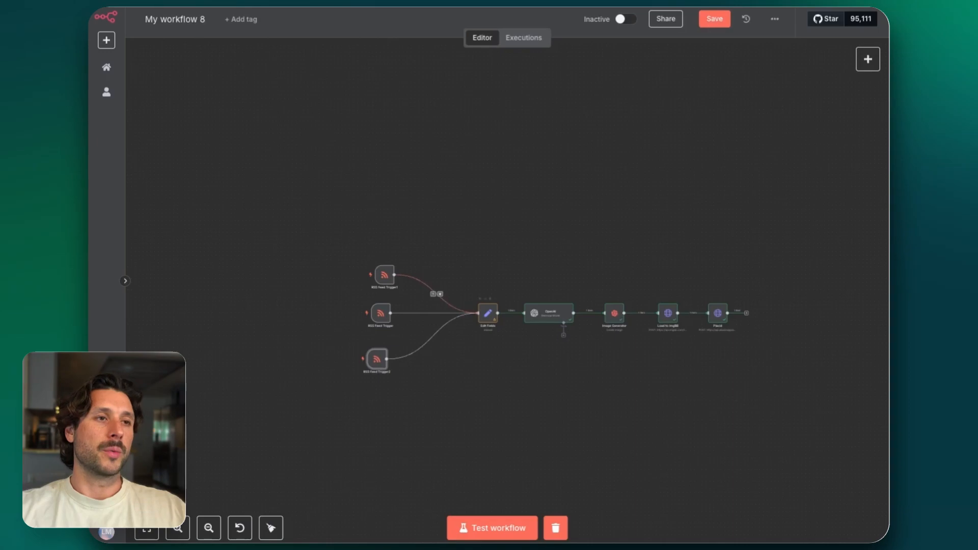
# Align the three RSS Feed Trigger nodes in a vertical column, somewhat closer to Edit Fields
pyautogui.moveTo(360, 251); pyautogui.dragTo(417, 426)
pyautogui.click(451, 282)
pyautogui.moveTo(380, 313); pyautogui.dragTo(403, 314)
pyautogui.click(411, 275)
pyautogui.moveTo(411, 275); pyautogui.dragTo(403, 275)
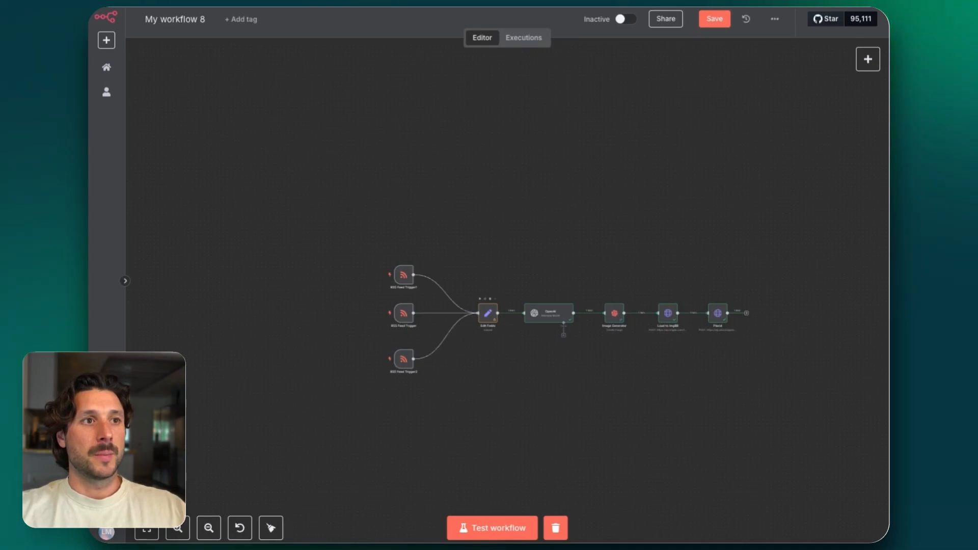
# Inspect the Edit Fields node's input mapping and return to the canvas
pyautogui.doubleClick(488, 312)
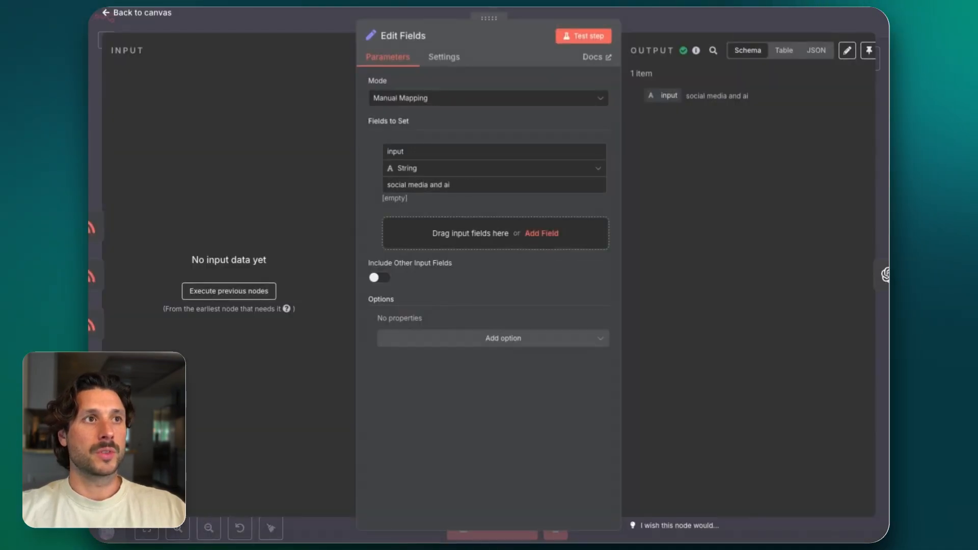
pyautogui.click(137, 13)
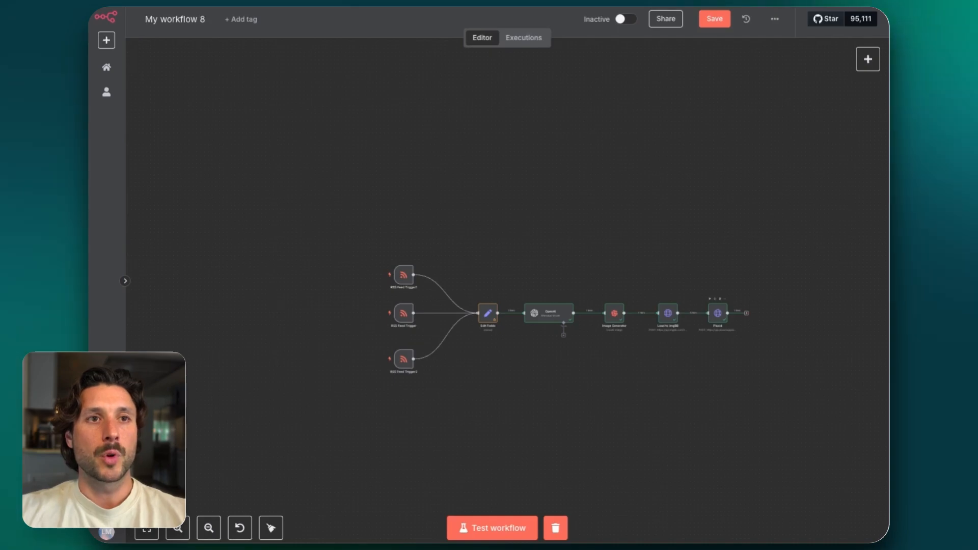
# Try duplicating the Load to ImgBB and Placid nodes after the existing Placid node, and delete the copies
pyautogui.moveTo(640, 284); pyautogui.dragTo(766, 343)
pyautogui.hotkey('ctrl', 'c')
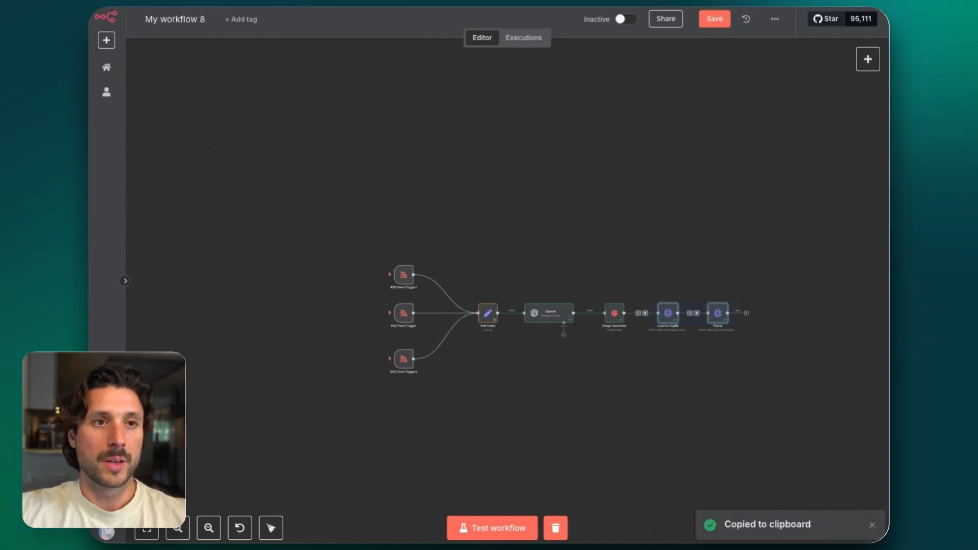
pyautogui.hotkey('ctrl', 'v')
pyautogui.moveTo(816, 325); pyautogui.dragTo(640, 313)
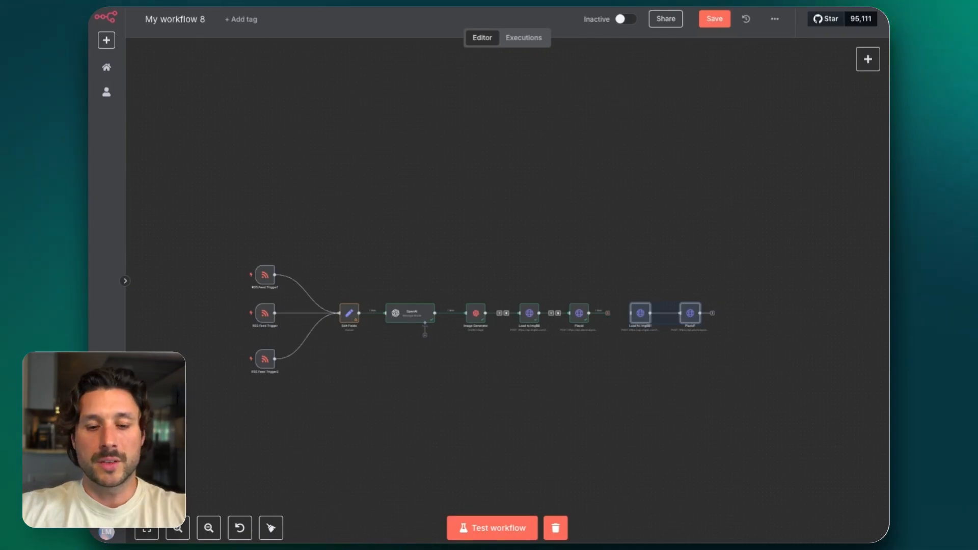
pyautogui.press('Delete')
# Save the workflow with the three RSS Feed Trigger nodes connected to Edit Fields
pyautogui.hscroll(-3, 458, 306)
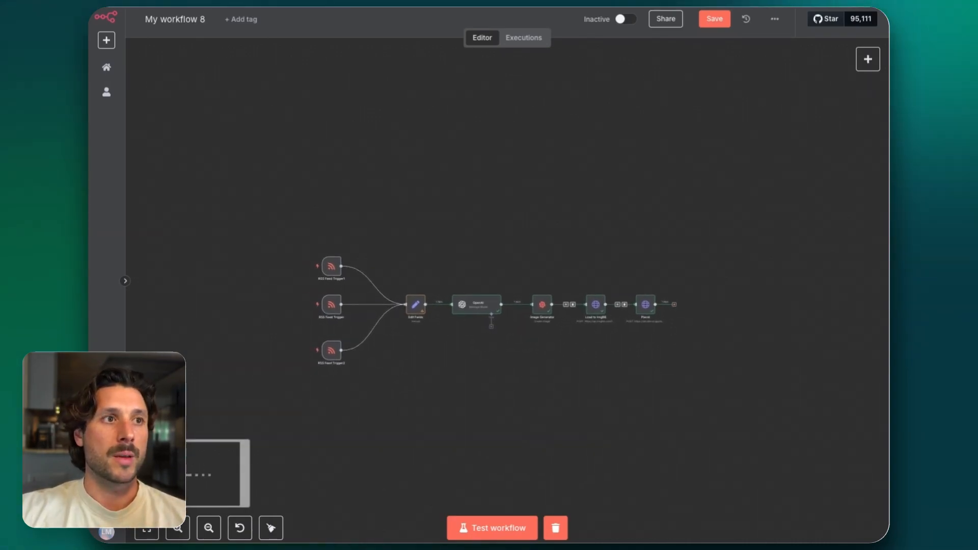
pyautogui.hscroll(-1, 502, 311)
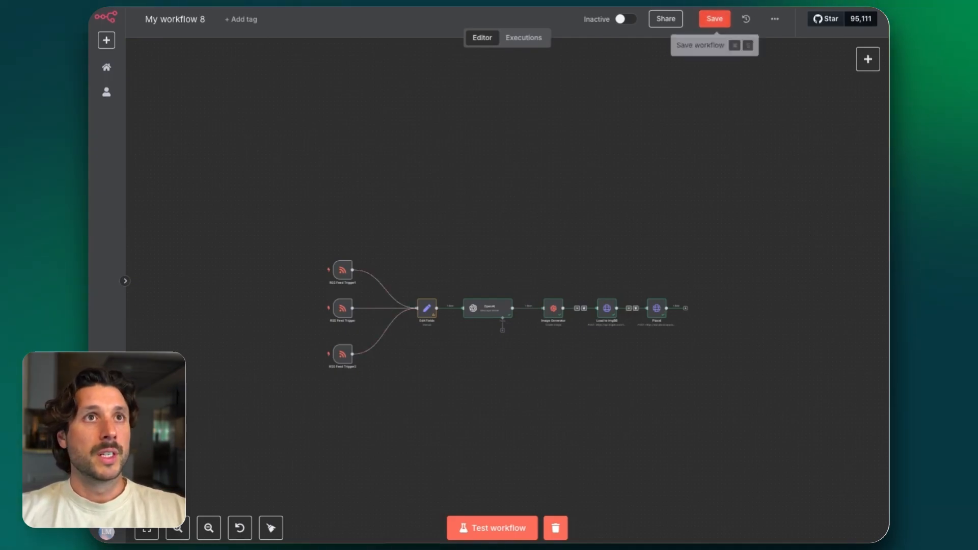
pyautogui.click(715, 18)
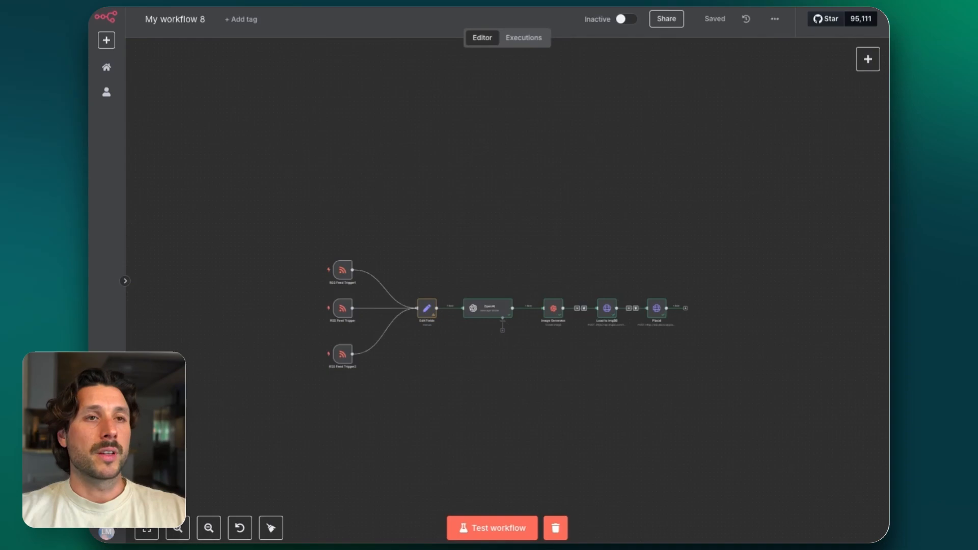
# Delete all three RSS Feed Trigger nodes from the workflow
pyautogui.scroll(3, 689, 185)
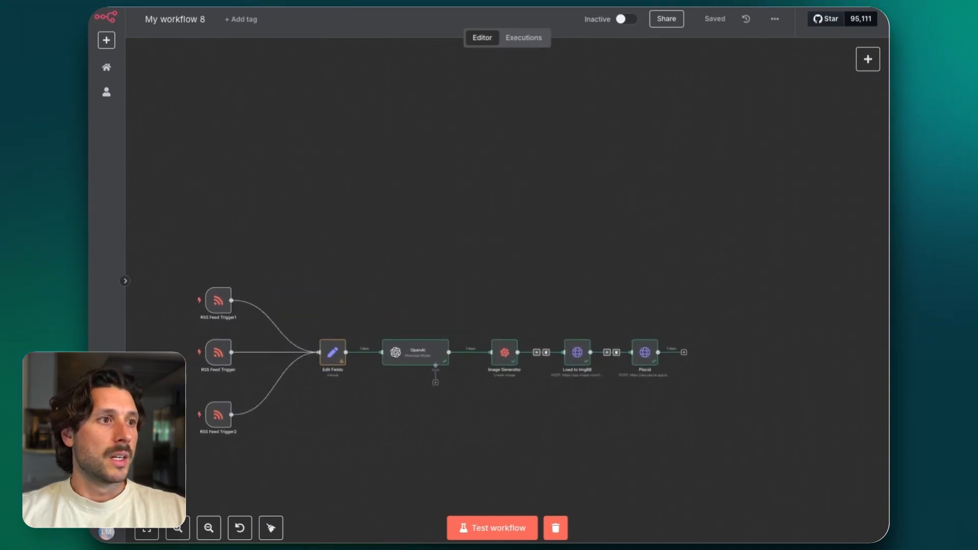
pyautogui.moveTo(283, 240); pyautogui.dragTo(164, 443)
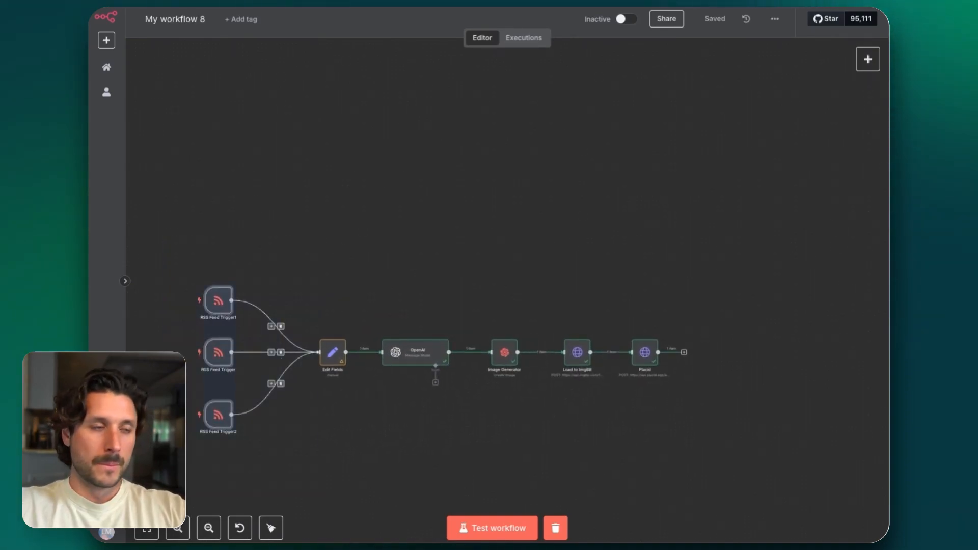
pyautogui.press('Delete')
pyautogui.moveTo(213, 286); pyautogui.dragTo(155, 295)
pyautogui.hscroll(-3, 155, 295)
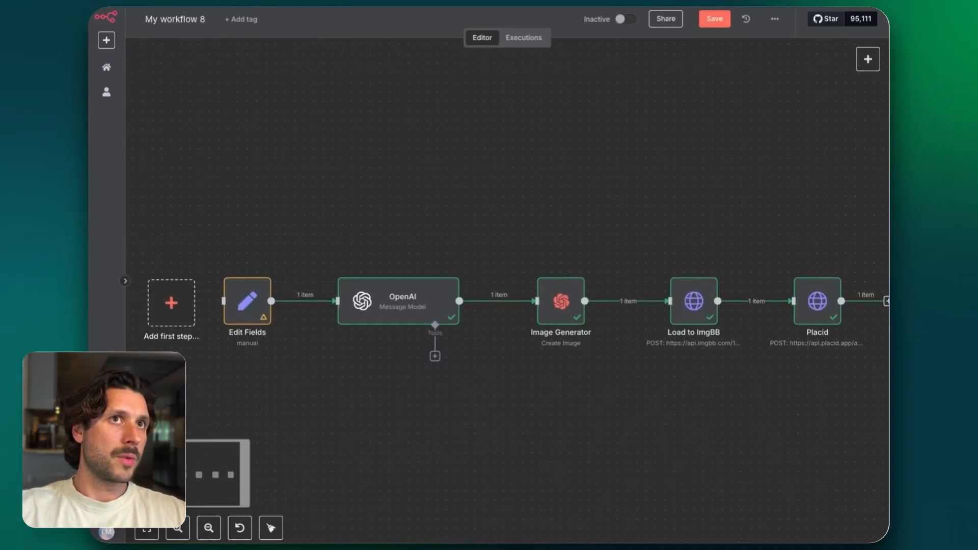
# Add a manual trigger before Edit Fields, connected to that node's input, and save the workflow
pyautogui.moveTo(324, 280); pyautogui.dragTo(287, 279)
pyautogui.click(286, 279)
pyautogui.click(679, 136)
pyautogui.moveTo(412, 301); pyautogui.dragTo(251, 264)
pyautogui.moveTo(312, 276); pyautogui.dragTo(383, 277)
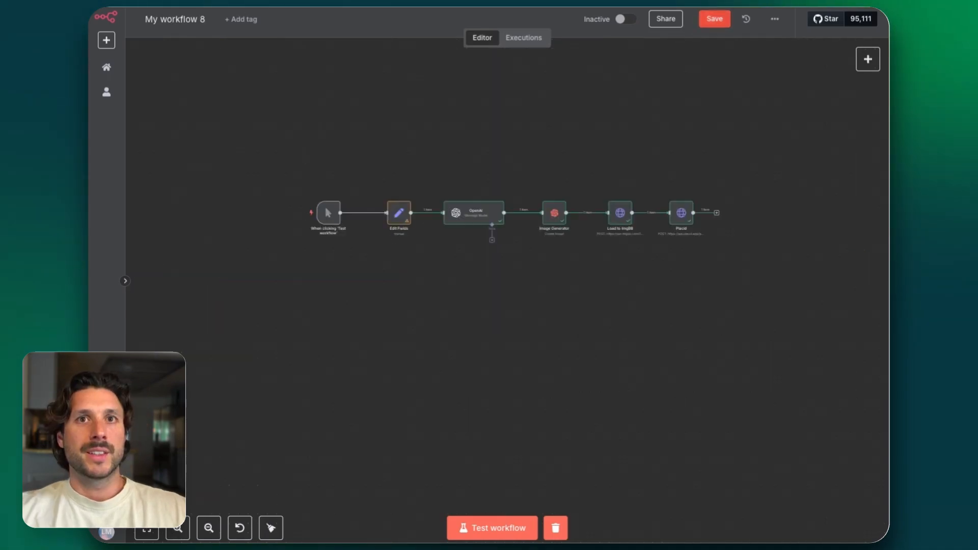
pyautogui.click(714, 19)
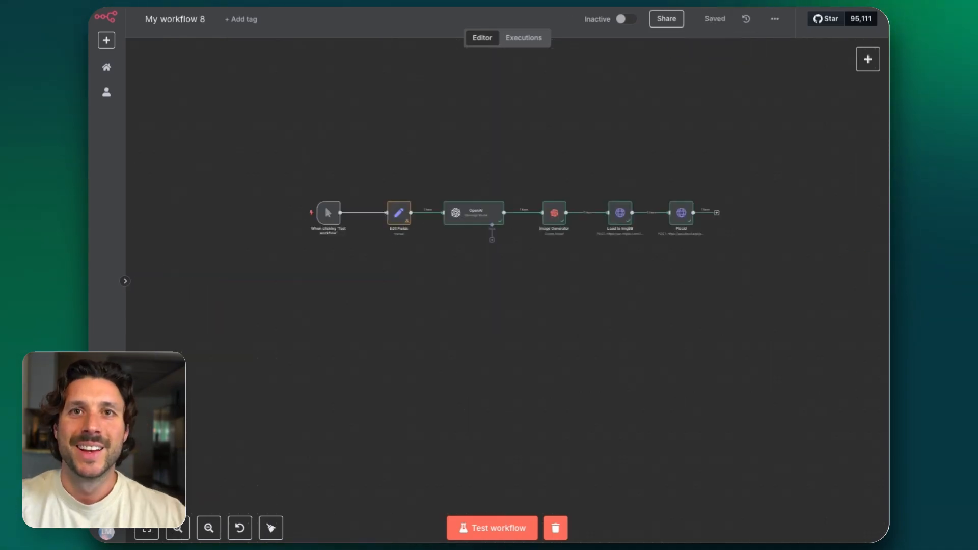